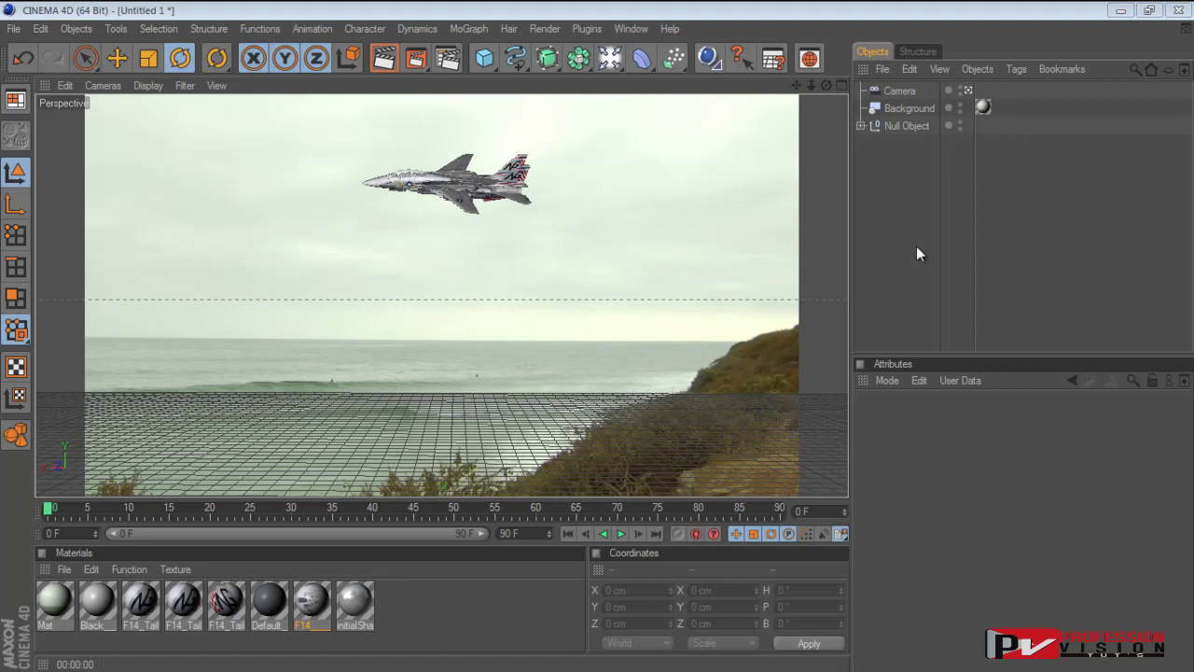
# Review the background object, its material and the camera settings, and render a preview of the jet without lights
pyautogui.click(928, 109)
pyautogui.doubleClick(55, 602)
pyautogui.click(687, 122)
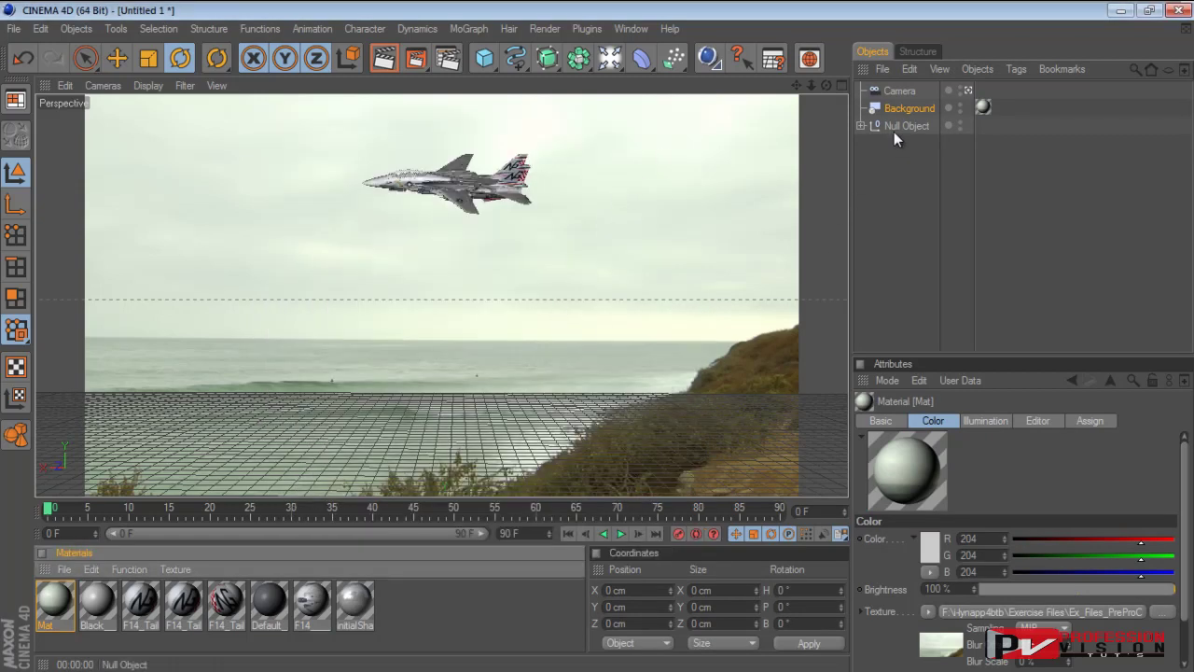
pyautogui.click(902, 92)
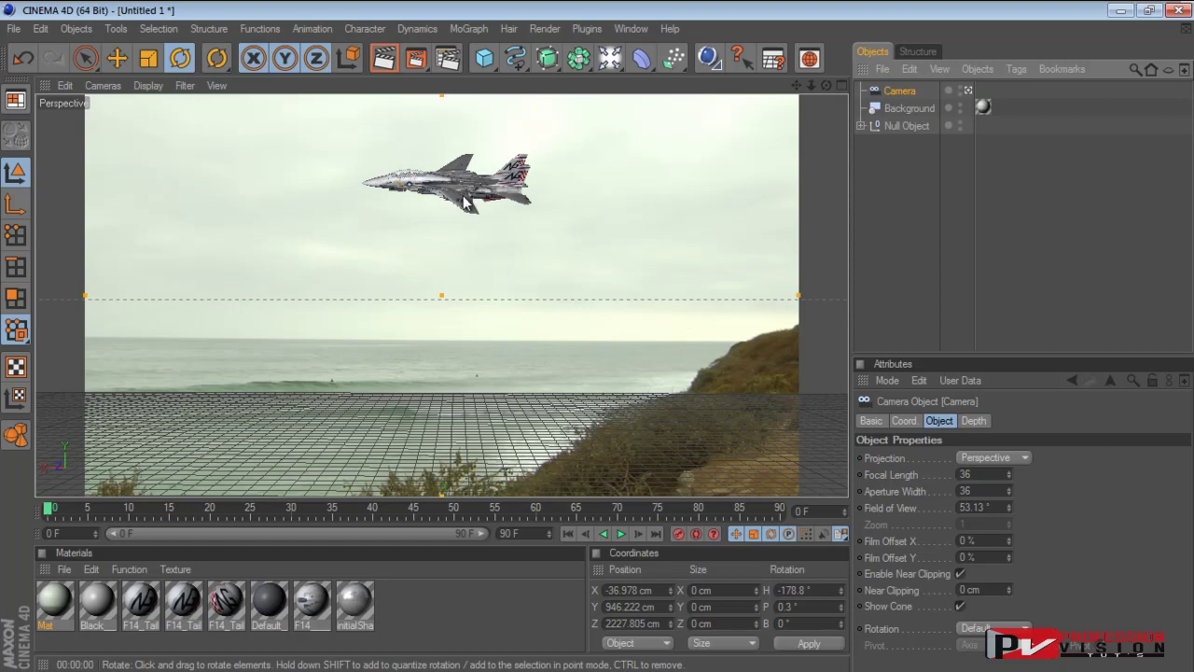
pyautogui.click(383, 60)
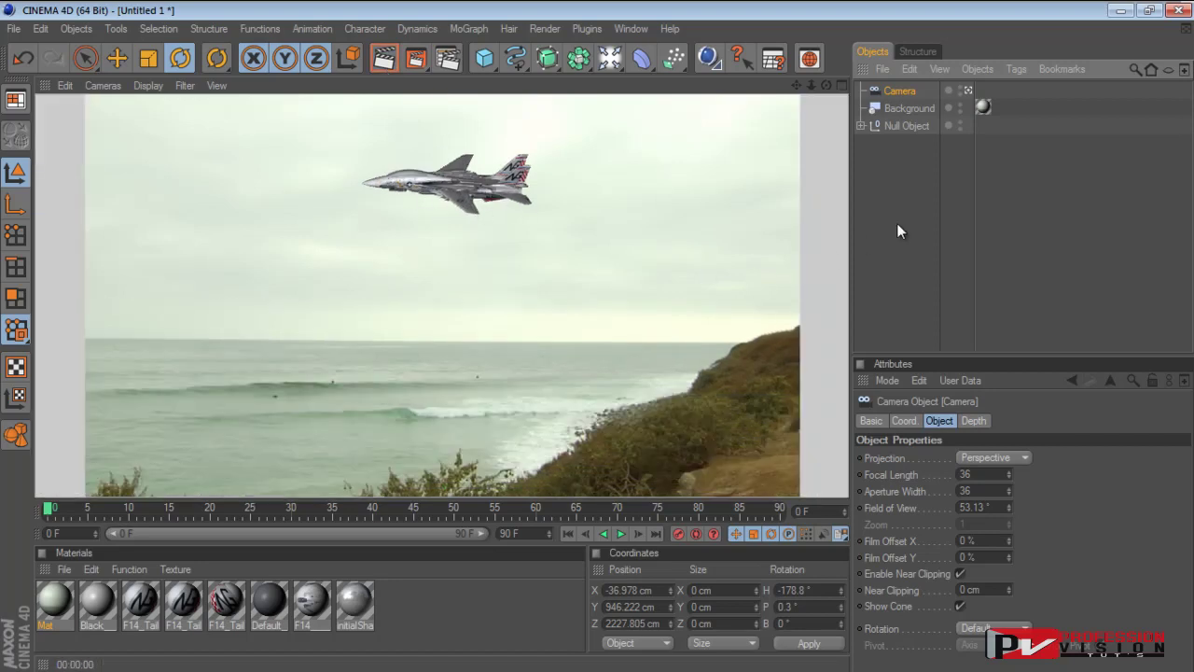
# Add an area light and move it to about Y 1633 cm, Z 1149 cm
pyautogui.moveTo(642, 58); pyautogui.dragTo(662, 106)
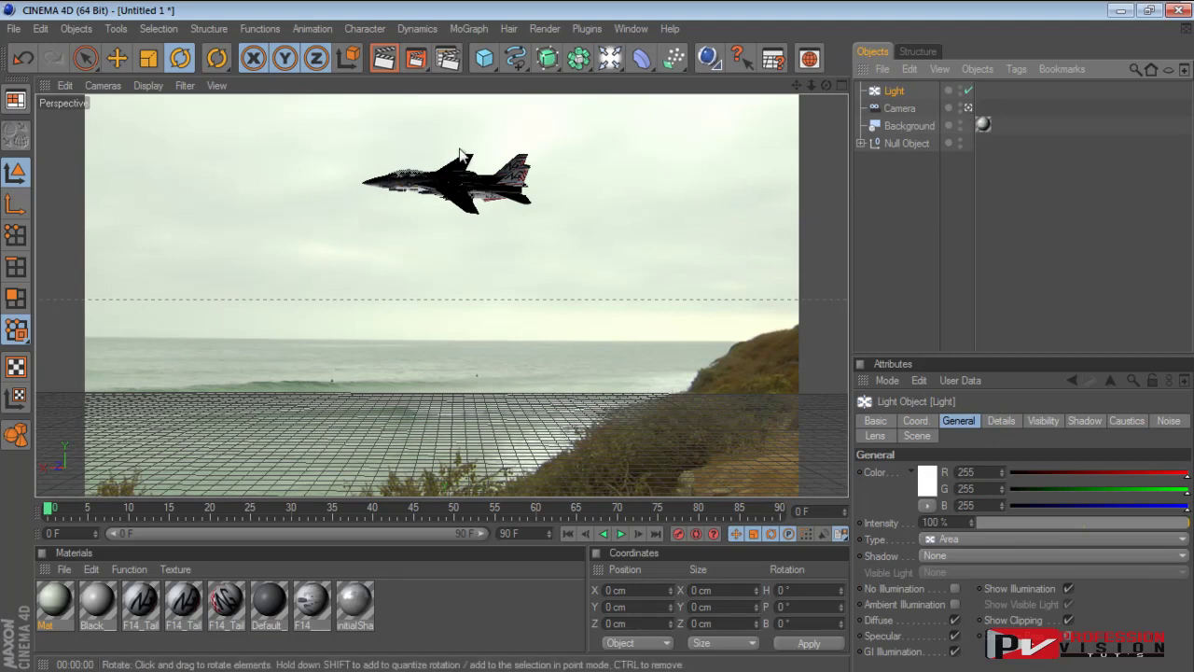
pyautogui.click(969, 109)
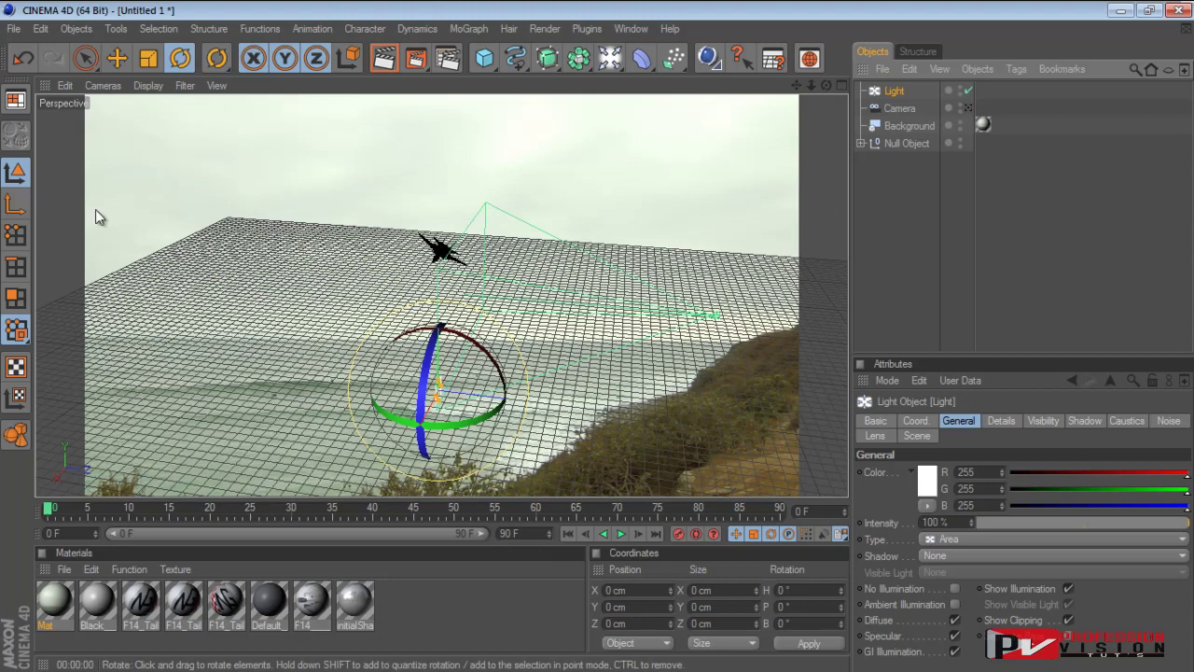
pyautogui.click(116, 57)
pyautogui.moveTo(549, 402); pyautogui.dragTo(598, 348)
pyautogui.moveTo(588, 233); pyautogui.dragTo(600, 344)
pyautogui.click(968, 108)
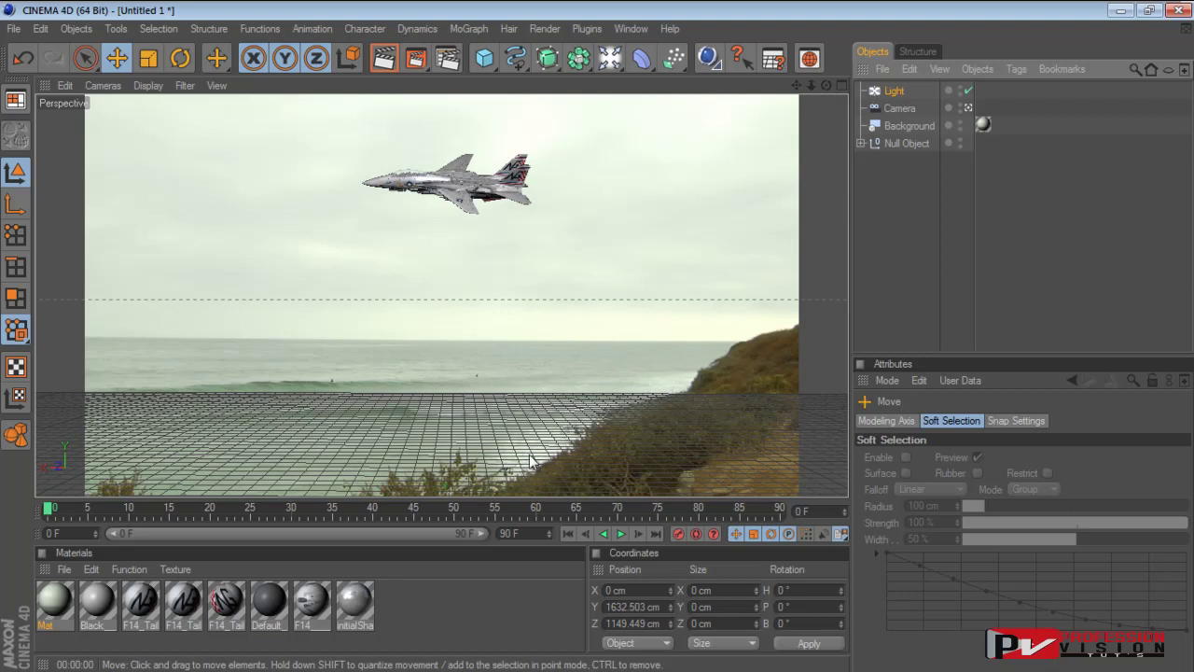
# Move the area light sideways to about X 808 cm and rotate its heading to about -7°
pyautogui.click(967, 107)
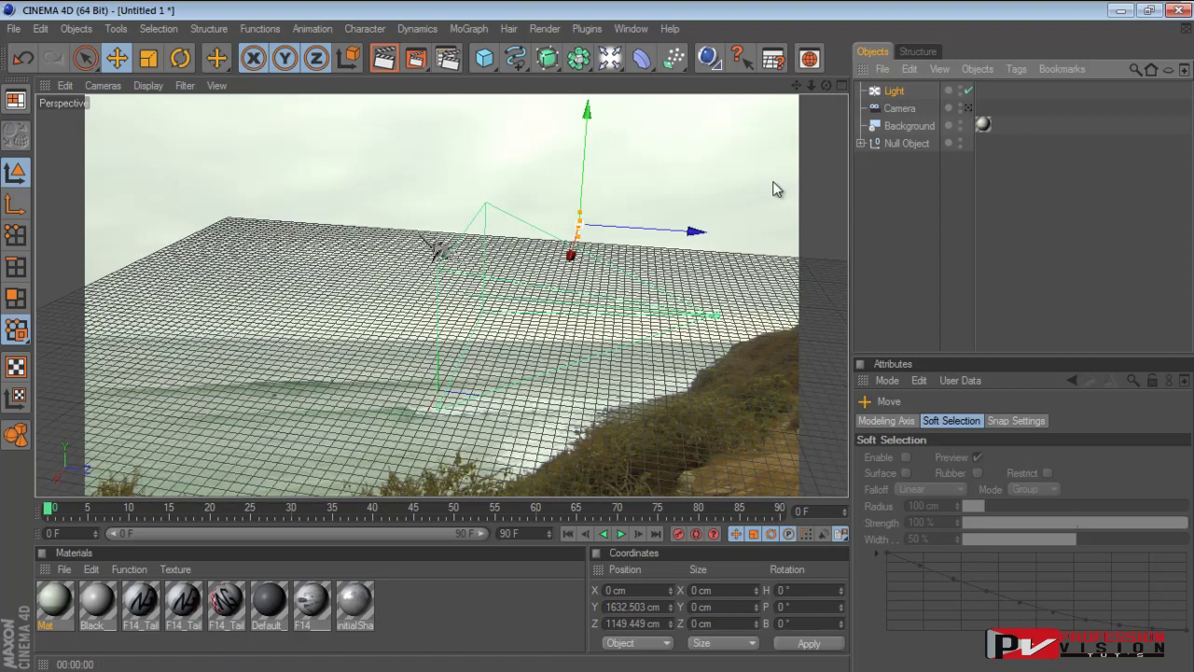
pyautogui.moveTo(571, 270); pyautogui.dragTo(598, 345)
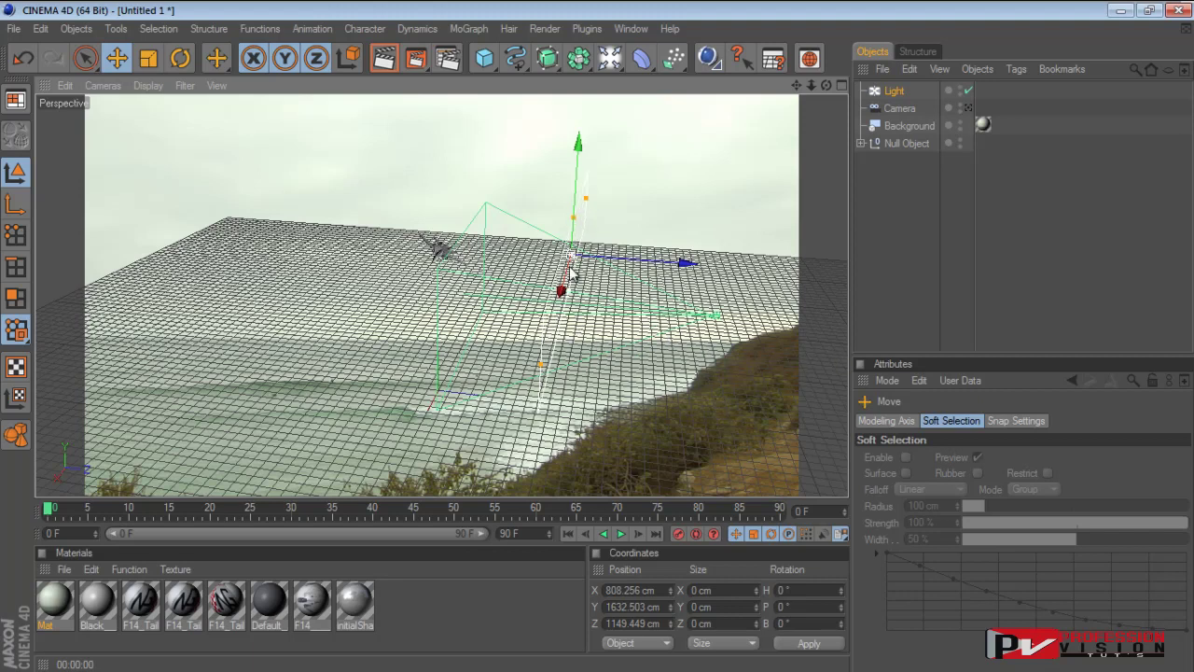
pyautogui.press('r')
pyautogui.moveTo(613, 289); pyautogui.dragTo(605, 283)
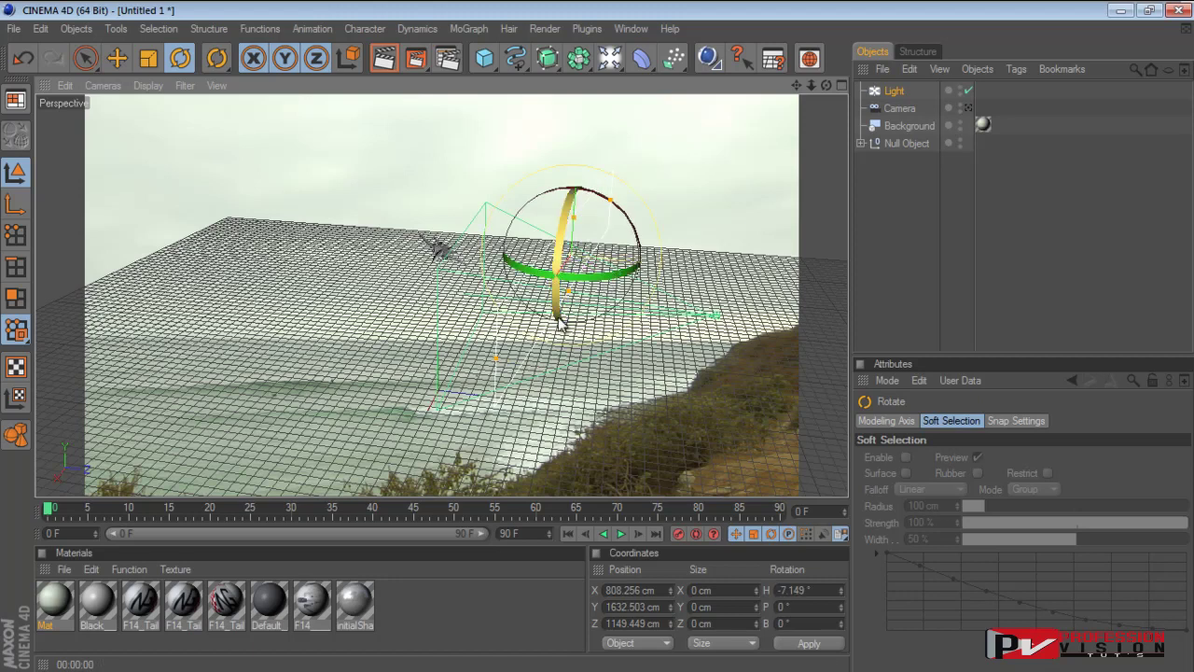
pyautogui.click(968, 108)
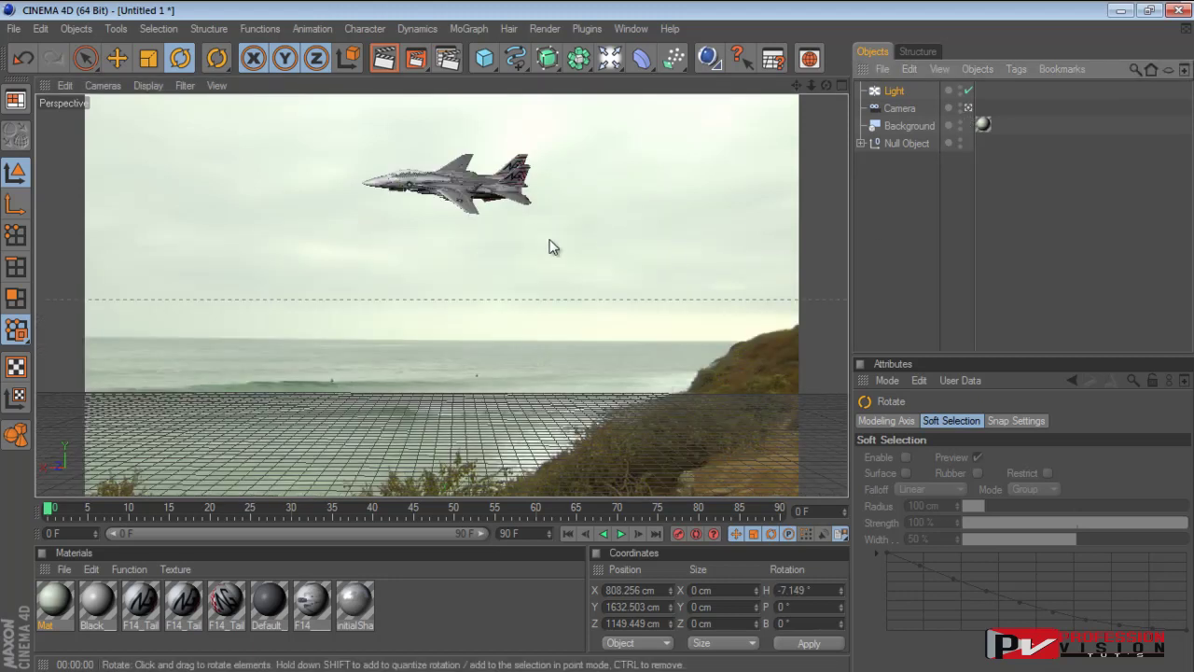
# Set the area light's shadow to Shadow Maps (Soft) and render a preview through the camera
pyautogui.click(900, 92)
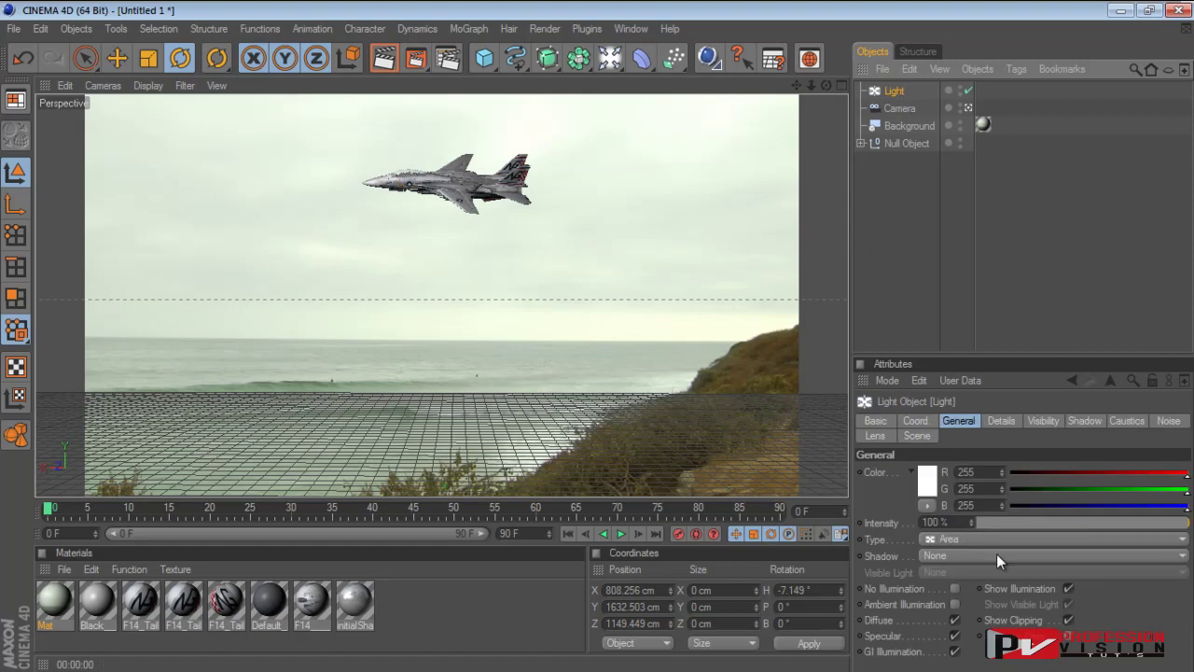
pyautogui.click(967, 552)
pyautogui.click(970, 589)
pyautogui.click(383, 58)
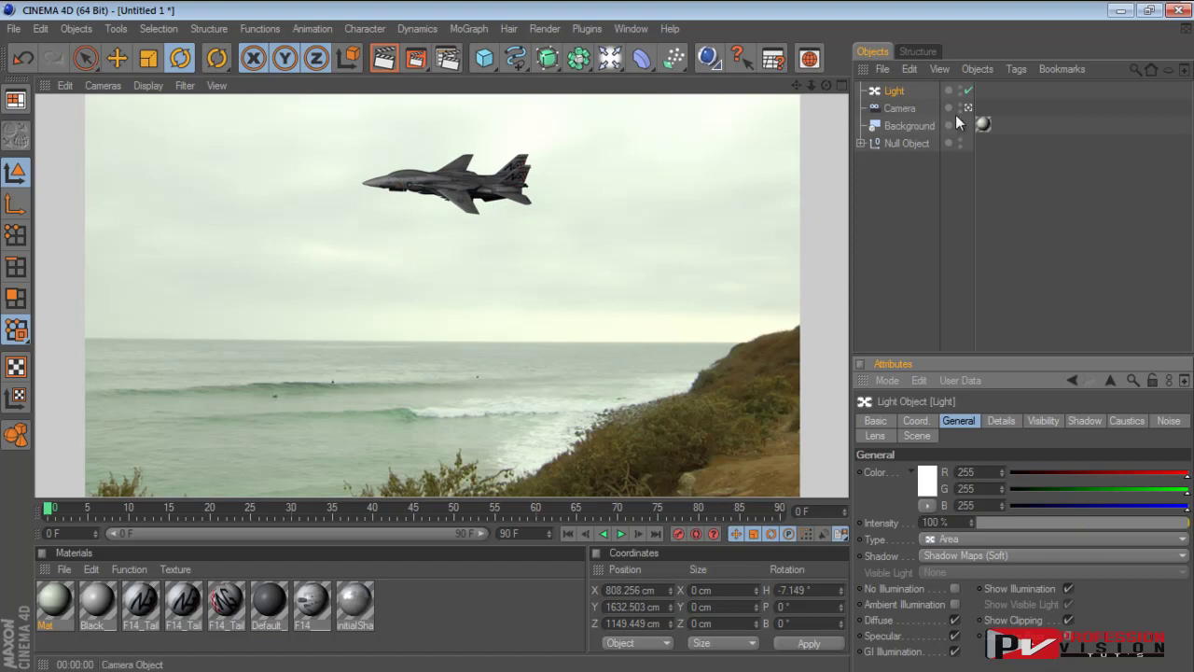
# Rotate the area light to a heading of about 0.9° and a pitch of about -8.8°, and preview the render
pyautogui.click(812, 285)
pyautogui.moveTo(618, 286); pyautogui.dragTo(650, 241)
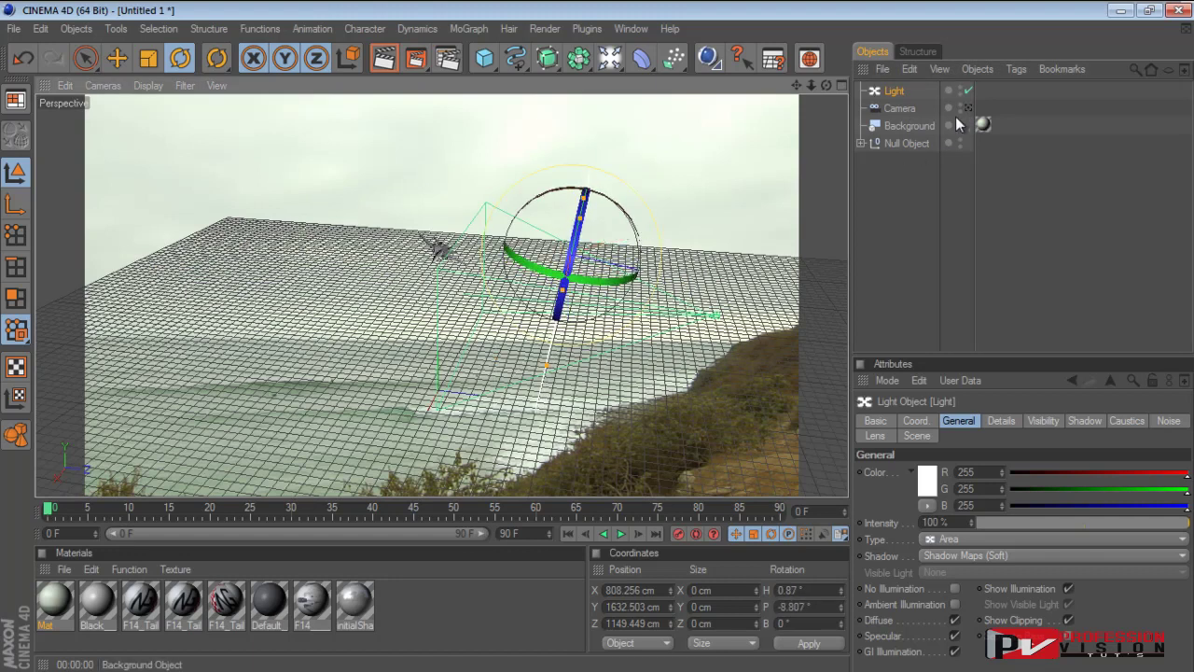
pyautogui.hotkey('ctrl', 'r')
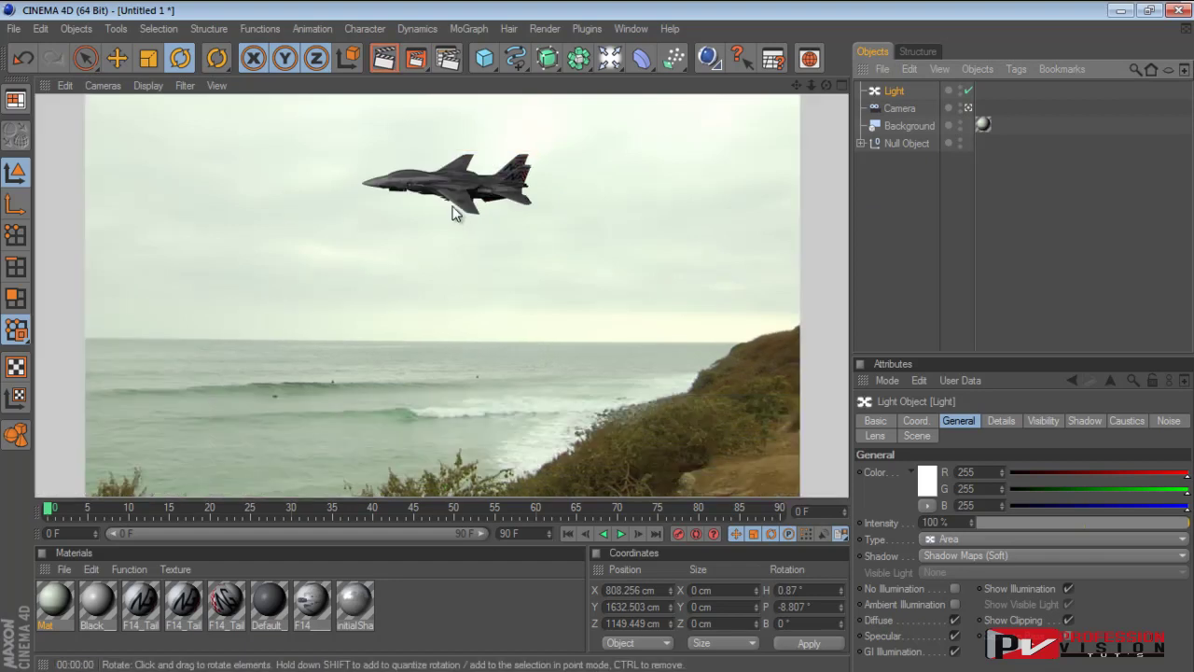
# Raise the area light to about Y 1864 cm, Z 1160 cm and preview the render through the camera
pyautogui.click(850, 224)
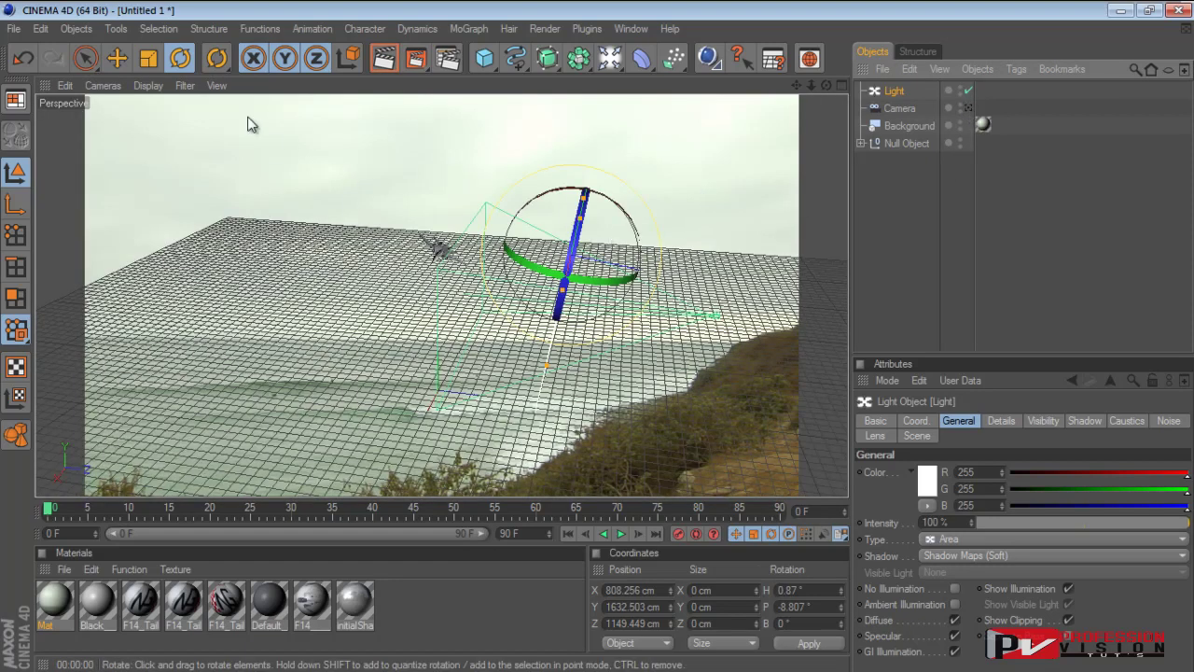
pyautogui.click(116, 58)
pyautogui.moveTo(608, 342); pyautogui.dragTo(728, 171)
pyautogui.click(969, 107)
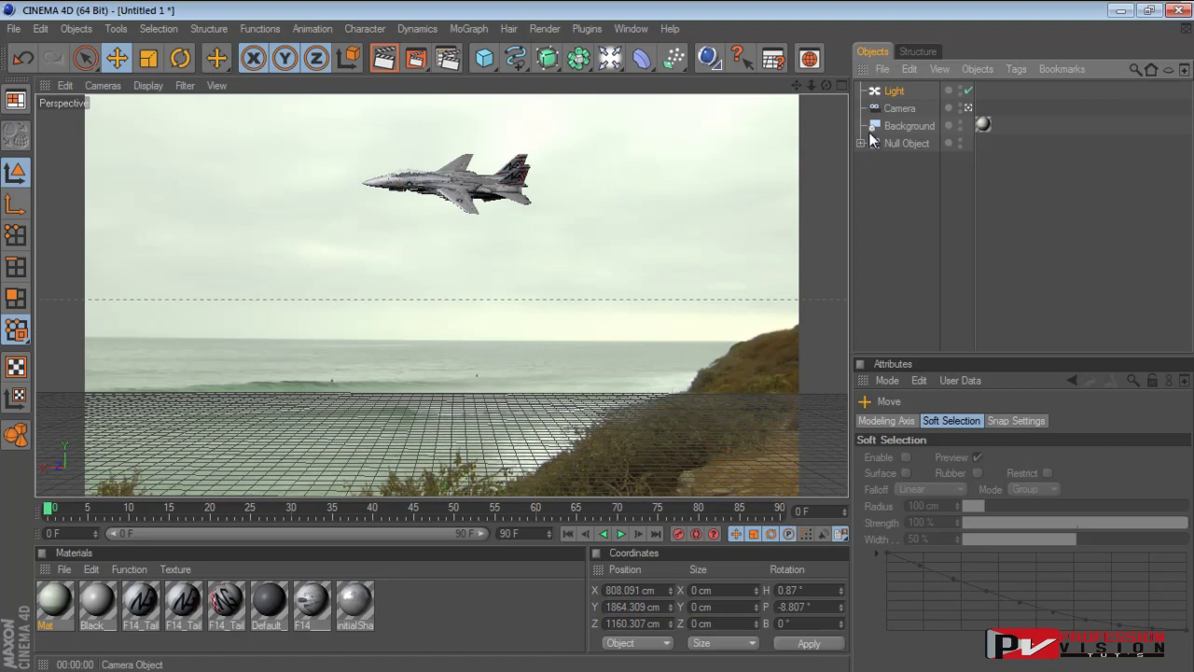
pyautogui.click(380, 67)
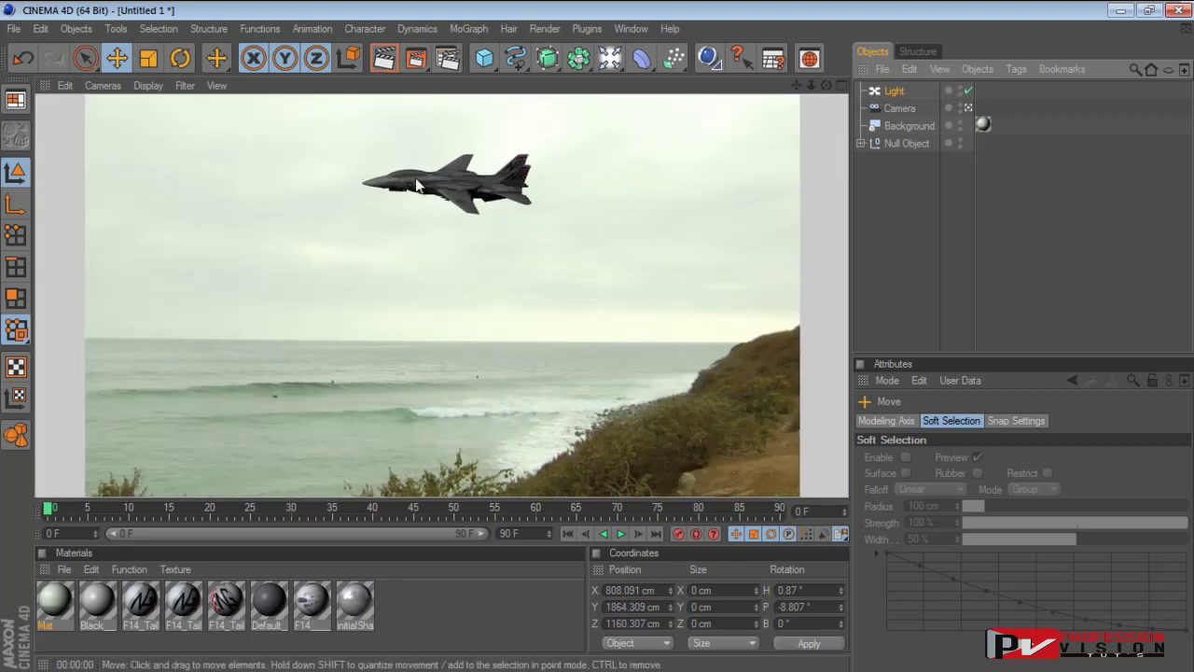
pyautogui.click(967, 108)
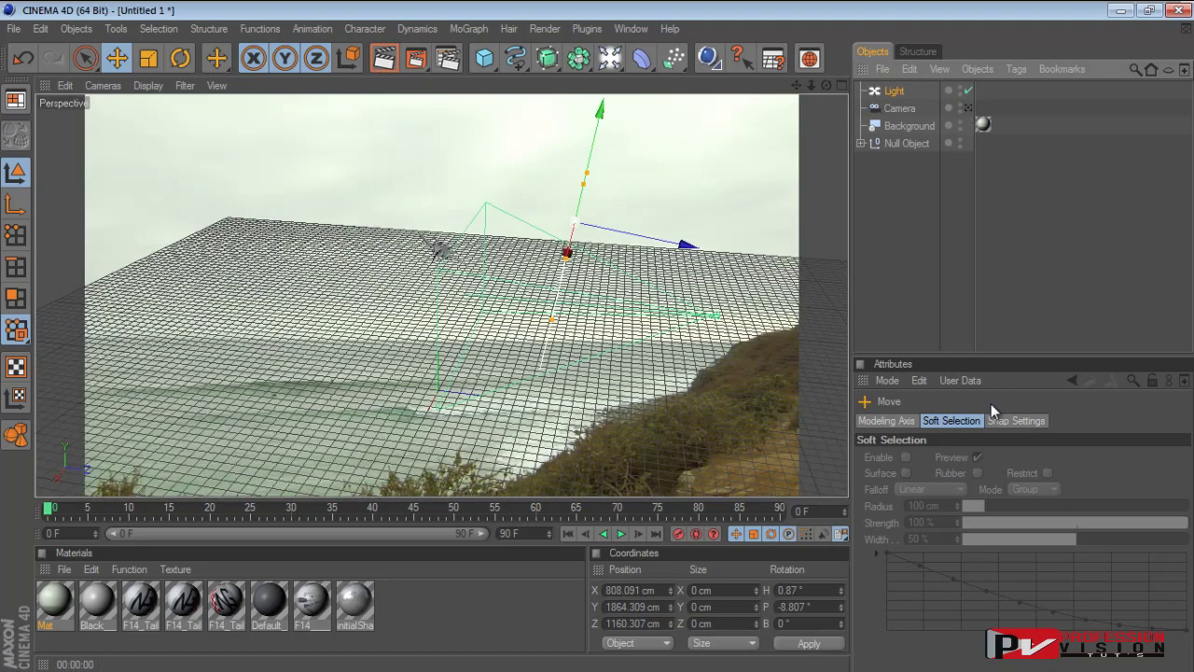
pyautogui.click(968, 106)
pyautogui.click(968, 106)
pyautogui.click(968, 105)
pyautogui.click(394, 66)
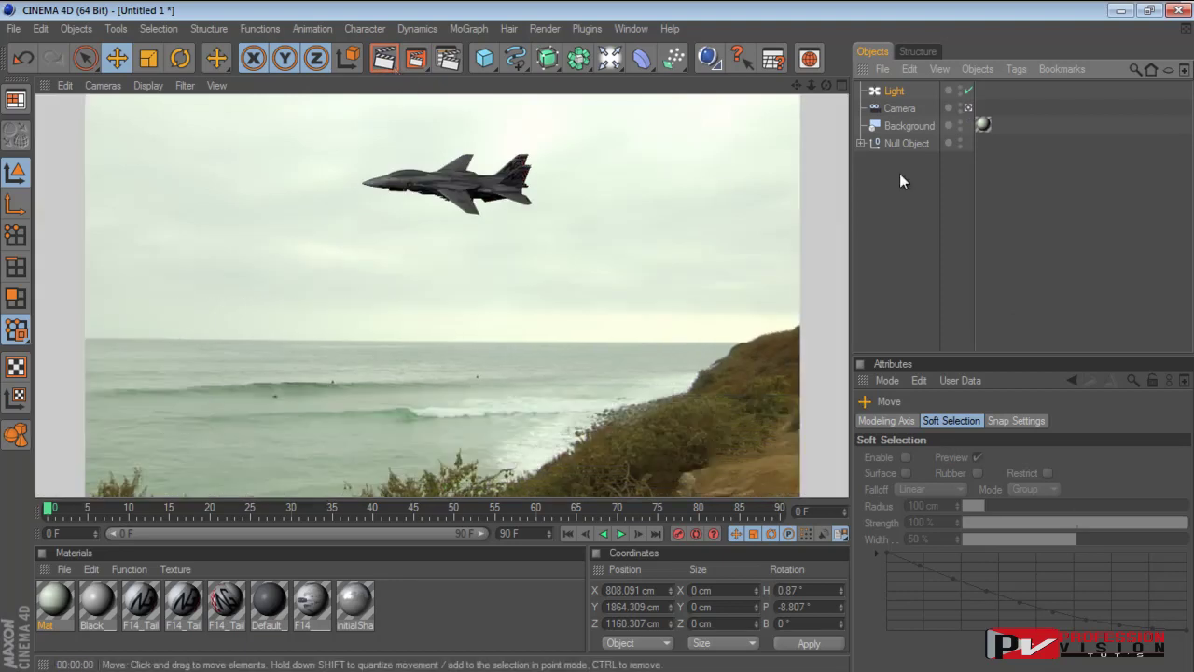
# Set the light's shadow density to 68% and preview the render
pyautogui.click(896, 91)
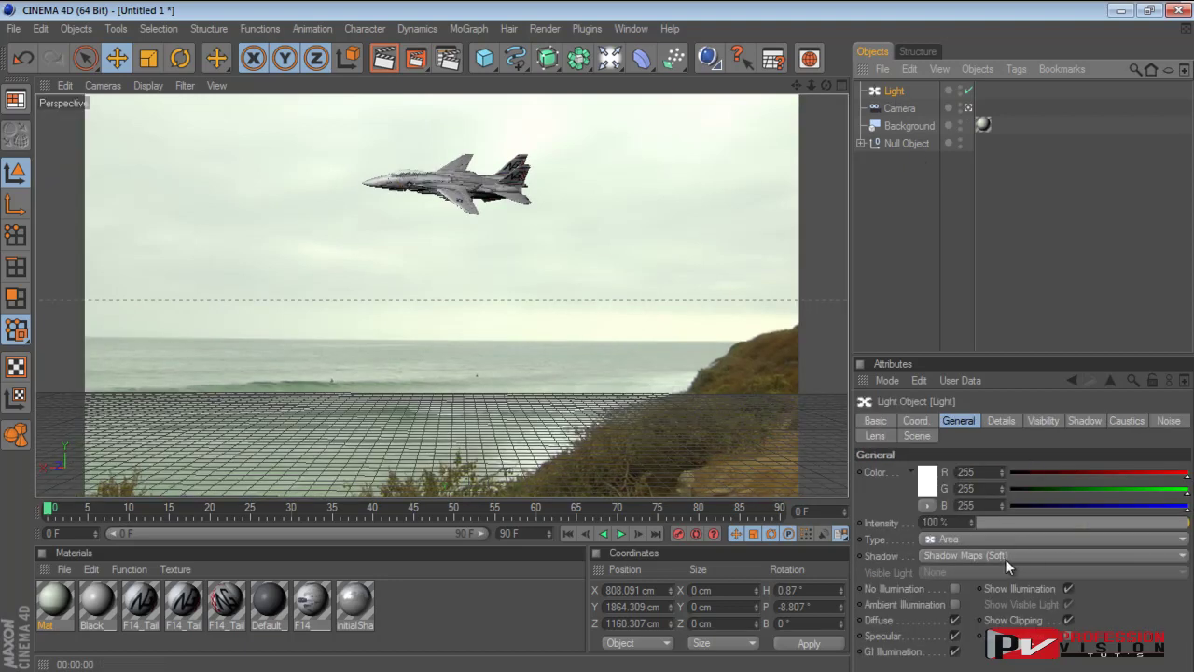
pyautogui.click(1084, 422)
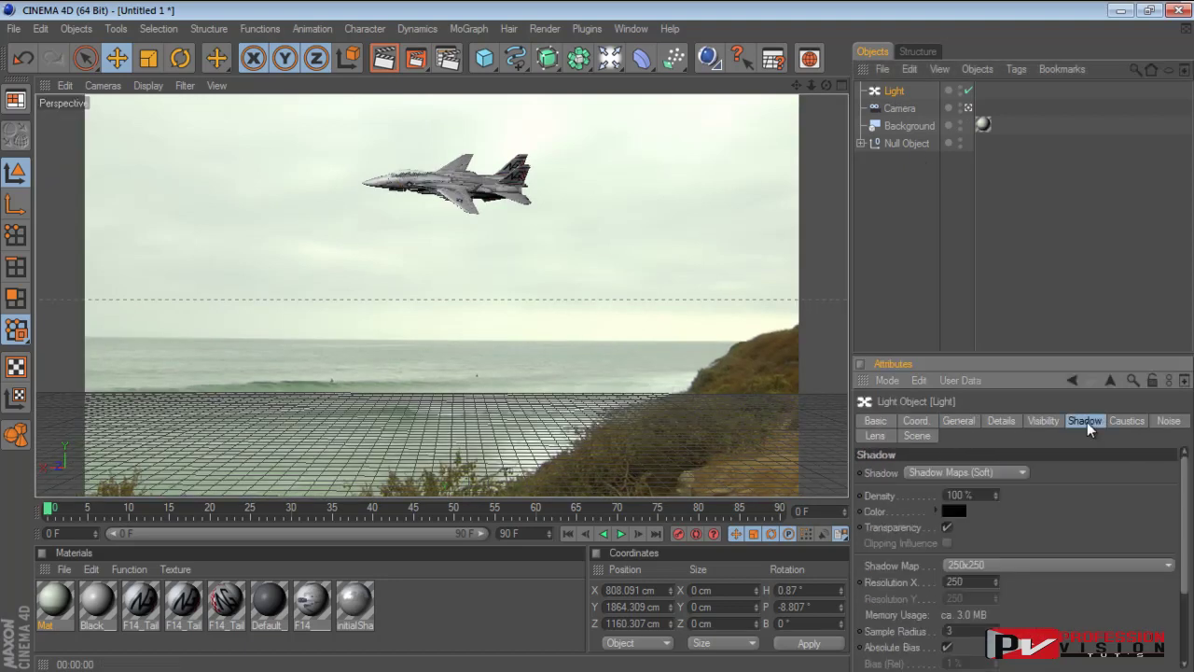
pyautogui.moveTo(996, 494); pyautogui.dragTo(996, 500)
pyautogui.click(388, 68)
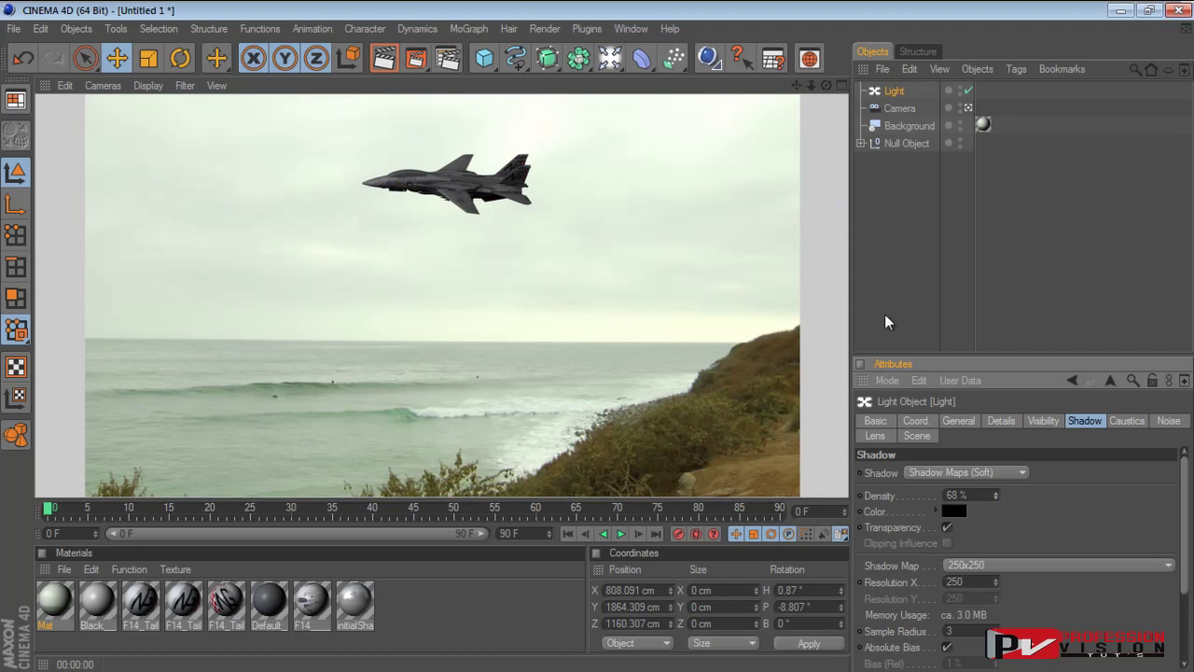
pyautogui.click(750, 193)
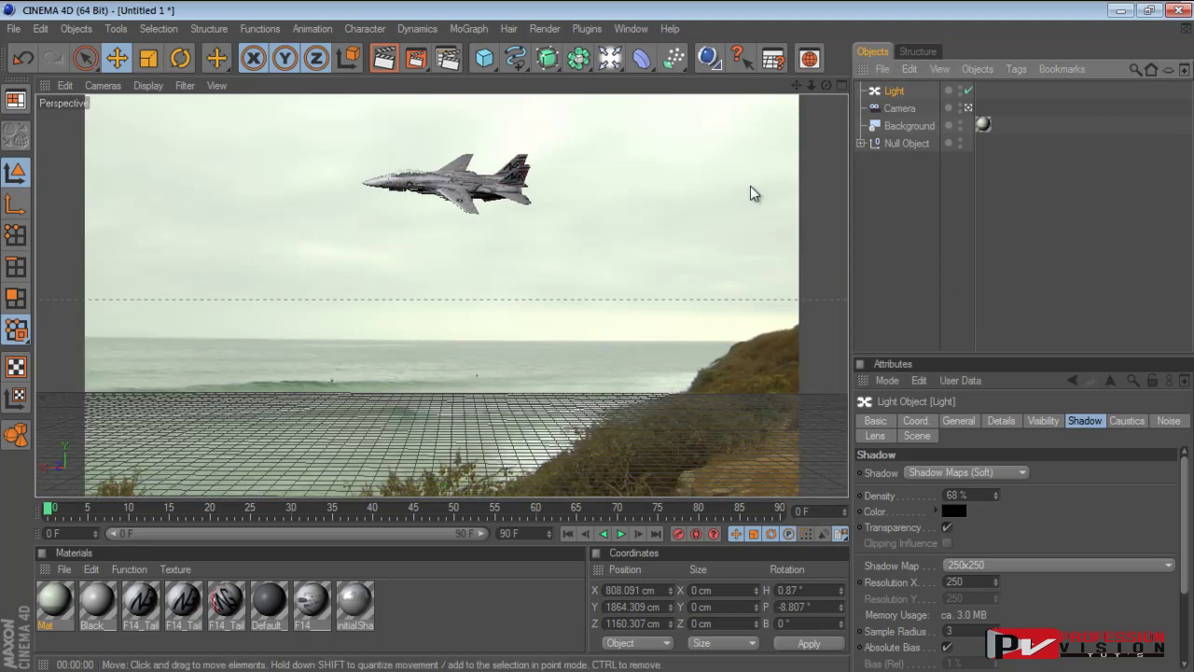
# Move the light down to about Y 1535 cm and across to about X -30 cm in line with the jet, and preview the render
pyautogui.click(968, 107)
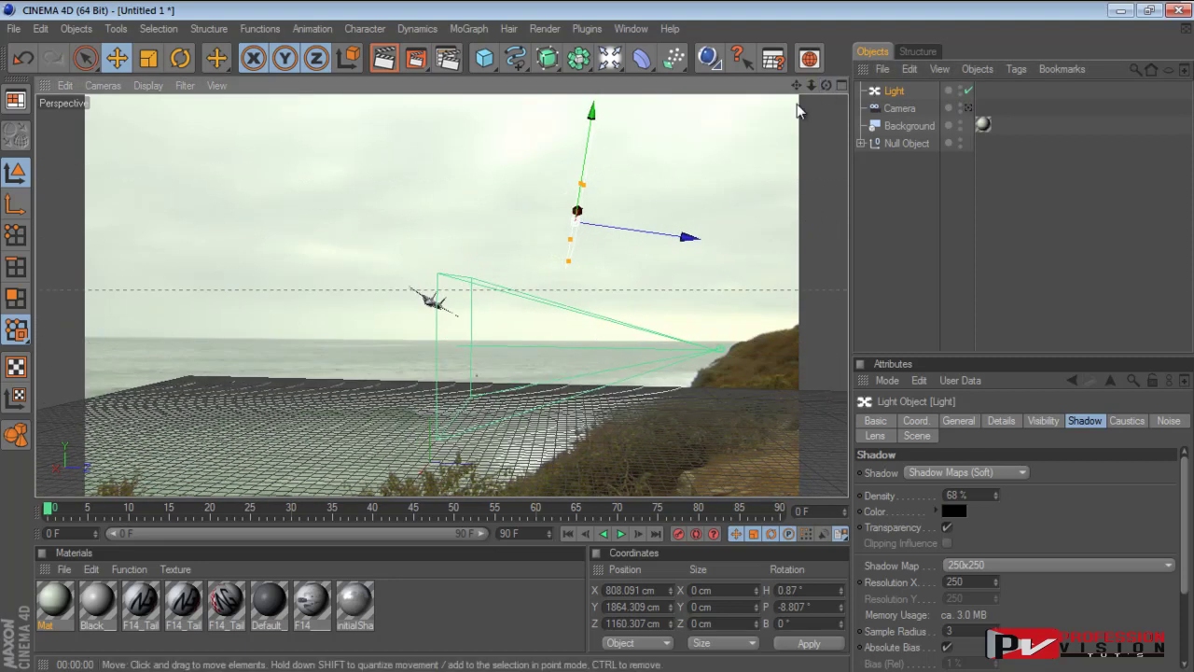
pyautogui.moveTo(604, 119); pyautogui.dragTo(600, 341)
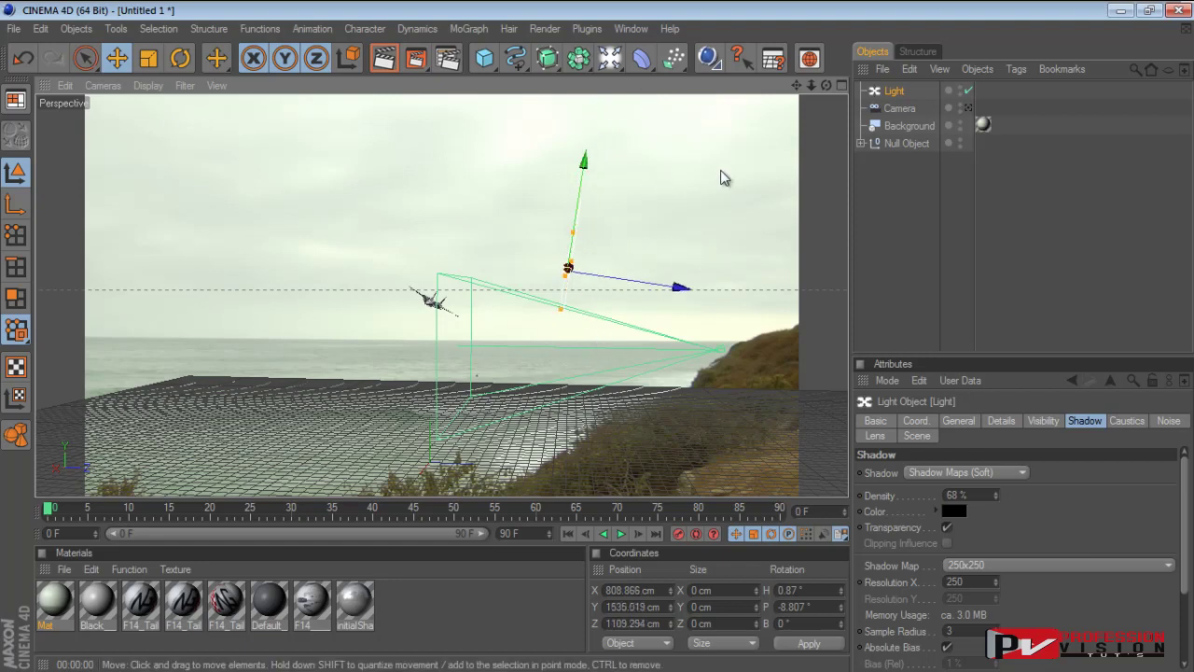
pyautogui.middleClick(664, 183)
pyautogui.middleClick(691, 158)
pyautogui.press('s')
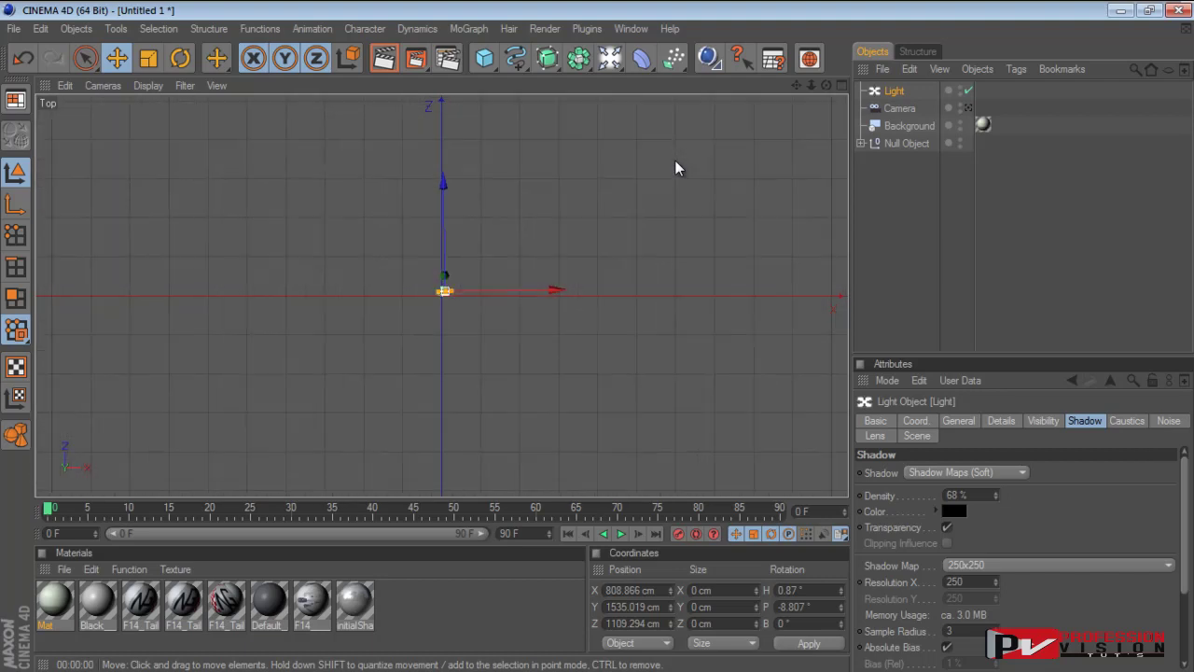
pyautogui.moveTo(676, 120); pyautogui.dragTo(597, 337)
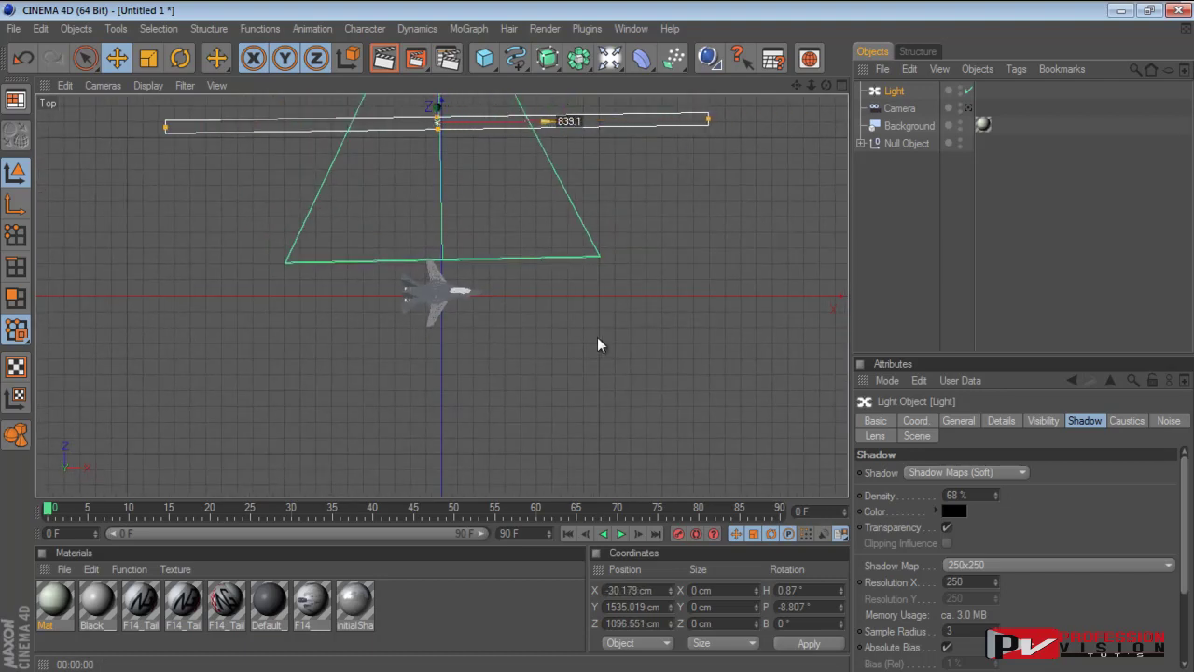
pyautogui.press('F5')
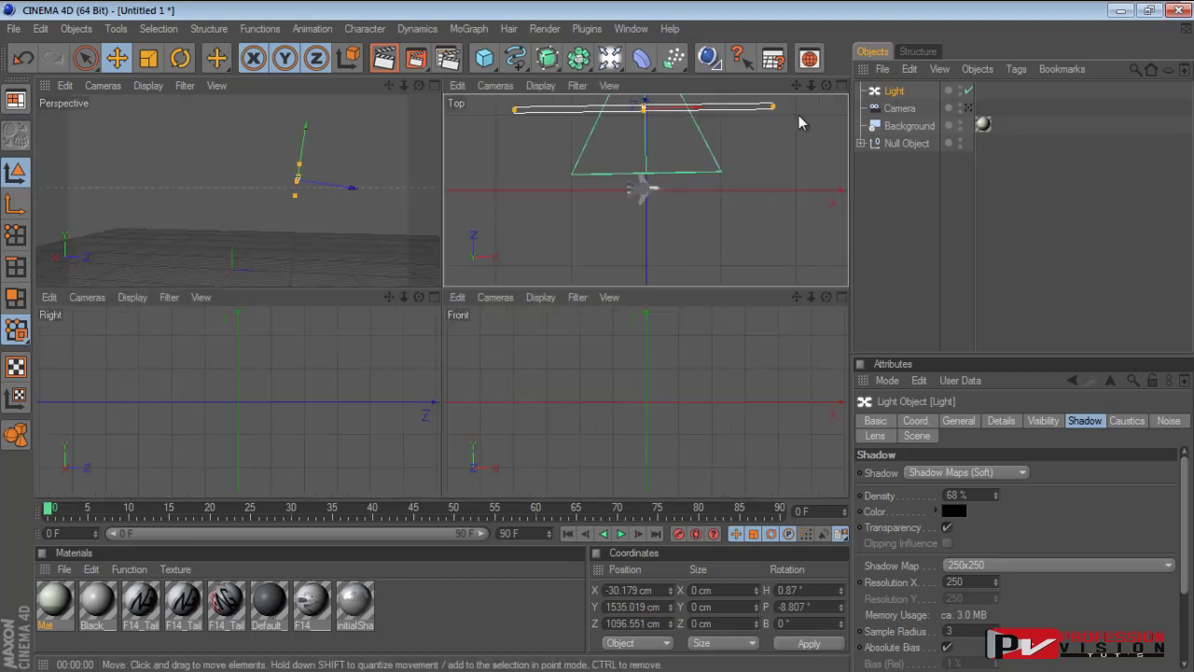
pyautogui.press('F1')
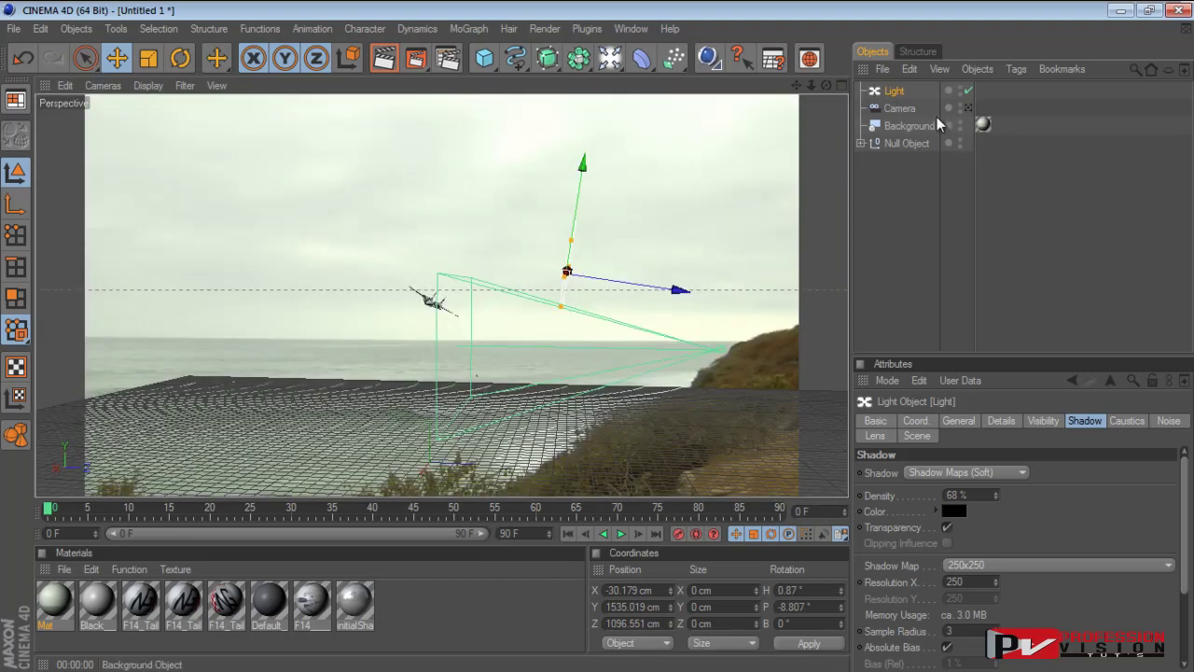
pyautogui.click(968, 108)
pyautogui.click(383, 60)
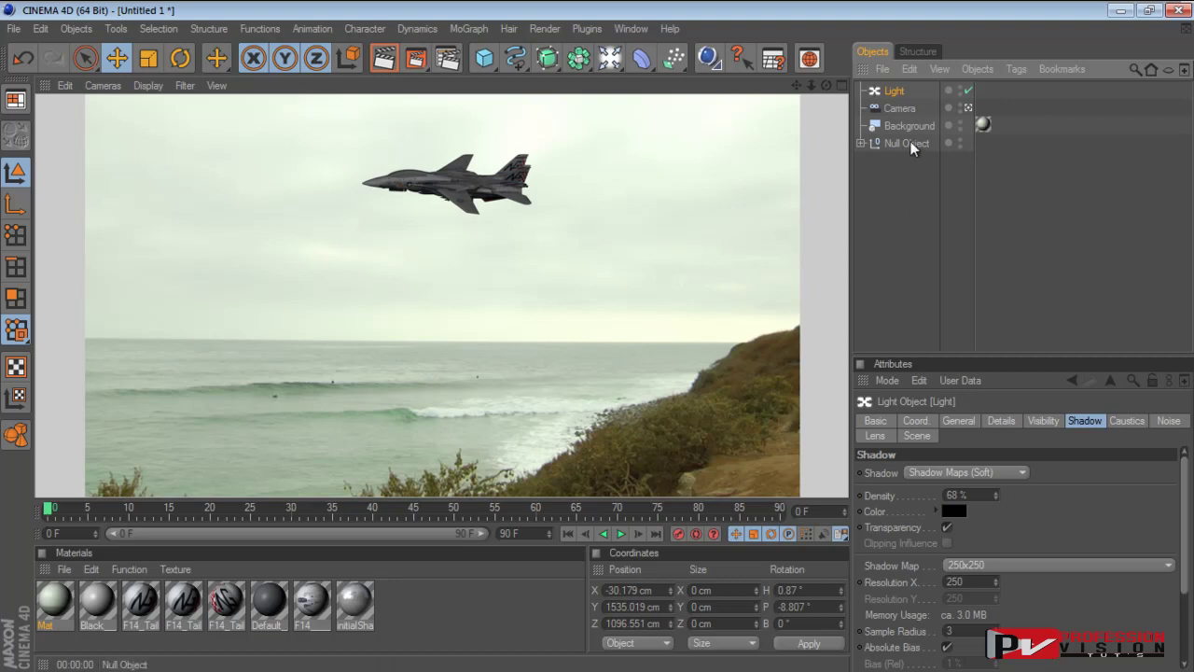
# Set the light's shadow density to 100%
pyautogui.click(902, 93)
pyautogui.doubleClick(981, 495)
pyautogui.write('100')
pyautogui.press('Return')
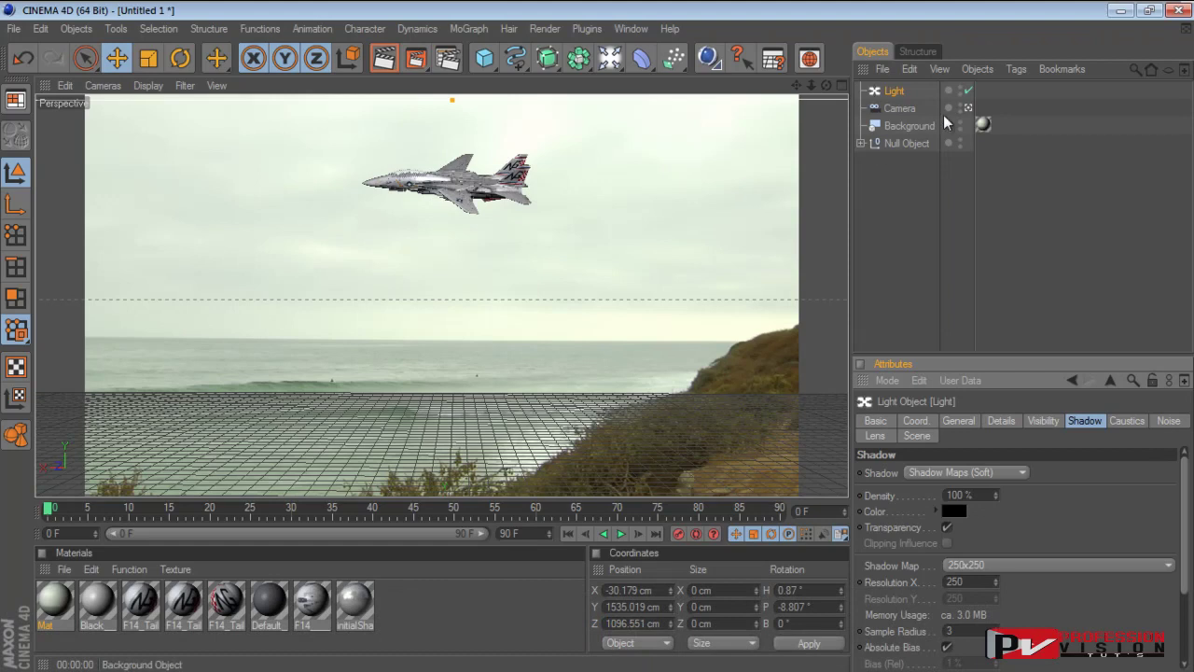
# Disable the area light temporarily, render the jet for comparison, and re-enable the light
pyautogui.click(969, 90)
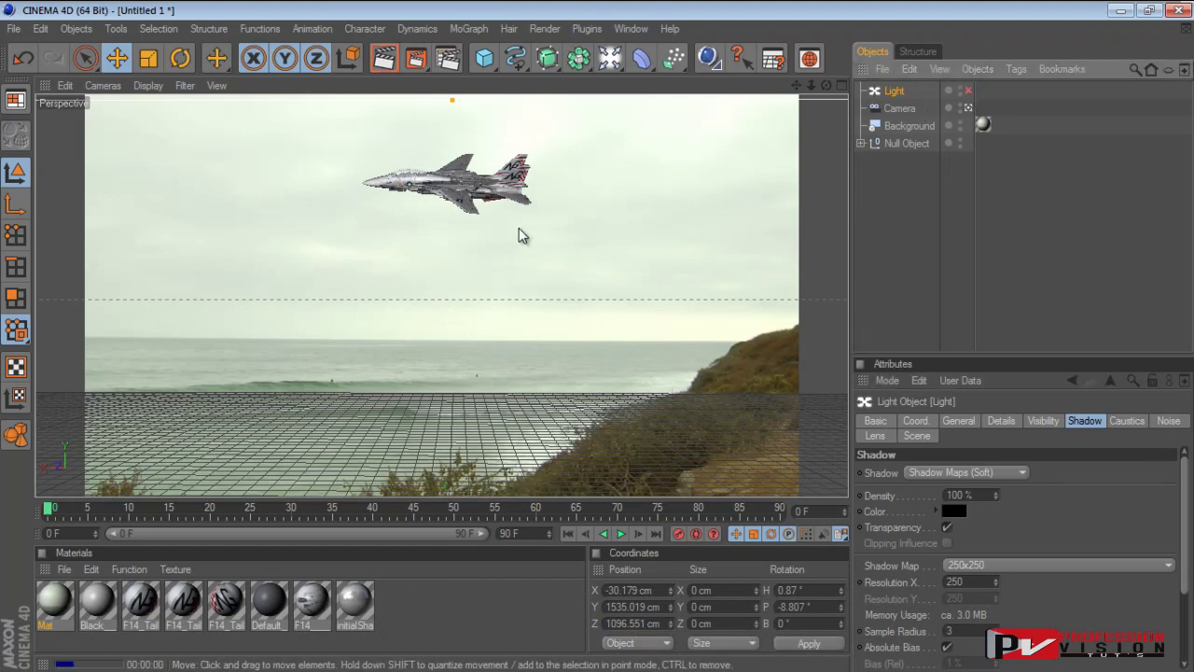
pyautogui.hotkey('ctrl', 'r')
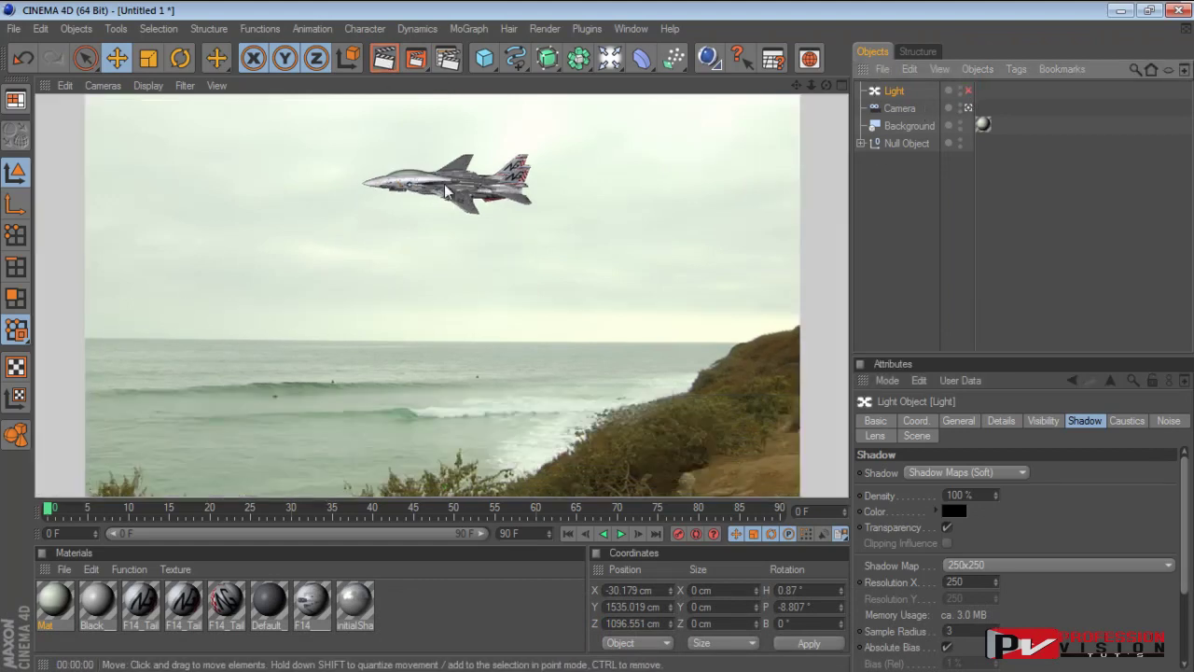
pyautogui.click(969, 91)
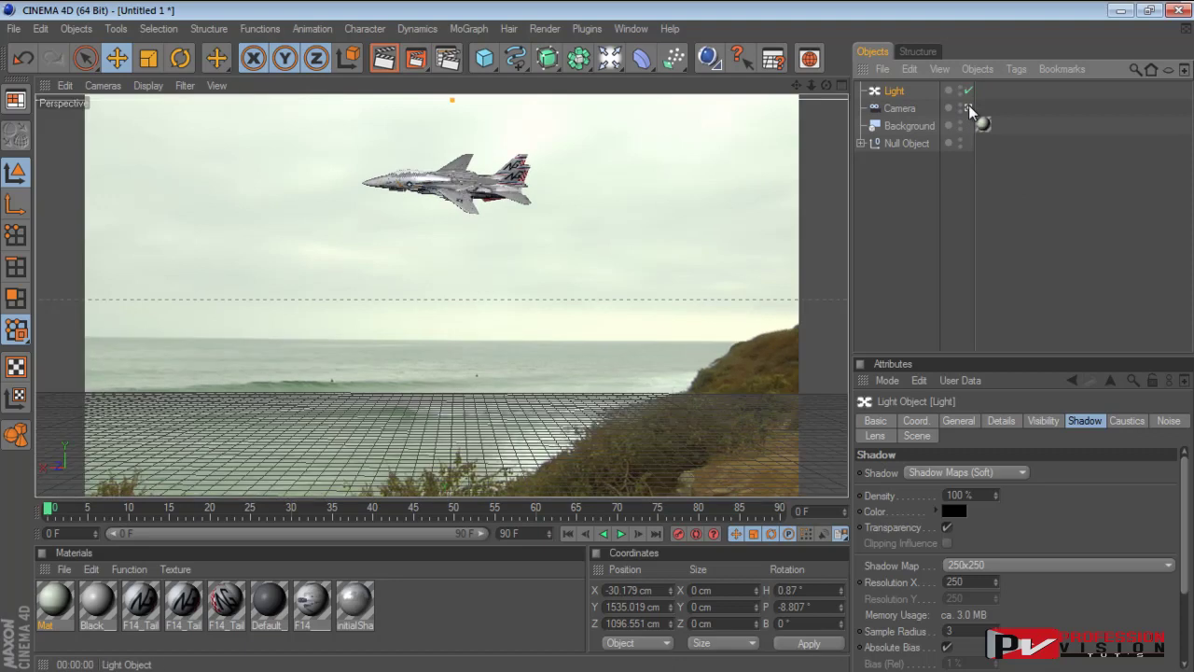
# Rotate the light to a pitch of about 37° and move it to about Y 2017 cm, Z 736 cm
pyautogui.click(969, 108)
pyautogui.moveTo(827, 86); pyautogui.dragTo(597, 338)
pyautogui.press('r')
pyautogui.click(116, 58)
pyautogui.click(967, 107)
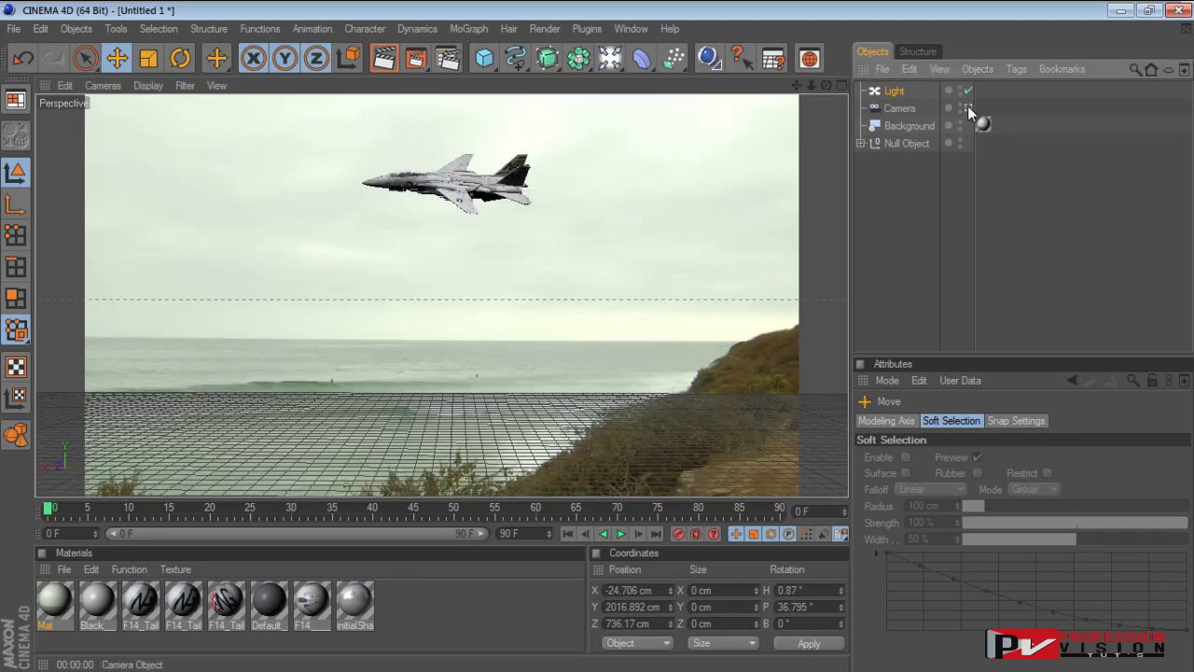
# Preview the render, and enable the Diffusion channel of the F14 Standard material with an Ambient Occlusion texture
pyautogui.click(385, 59)
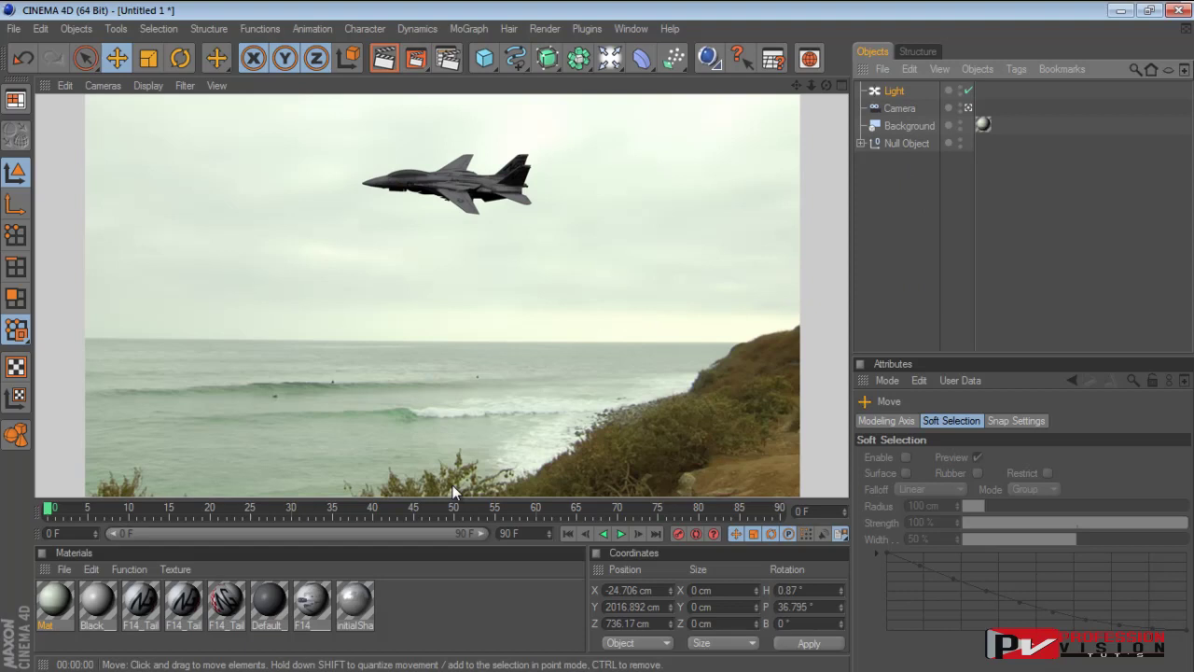
pyautogui.doubleClick(312, 605)
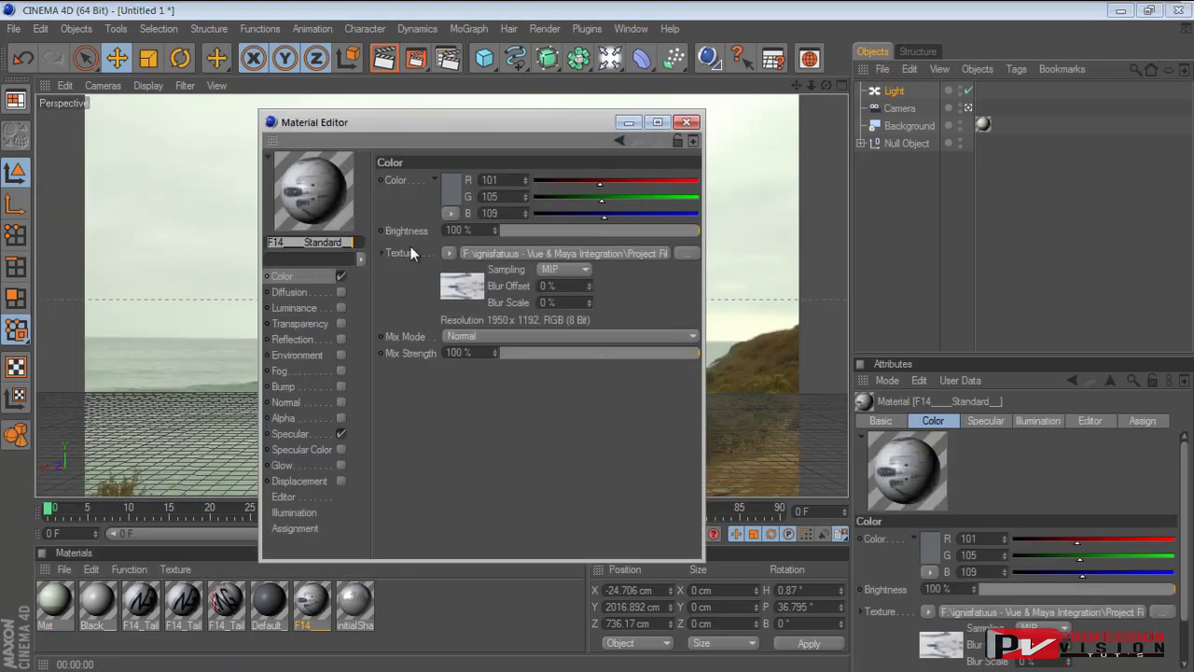
pyautogui.moveTo(431, 123); pyautogui.dragTo(475, 143)
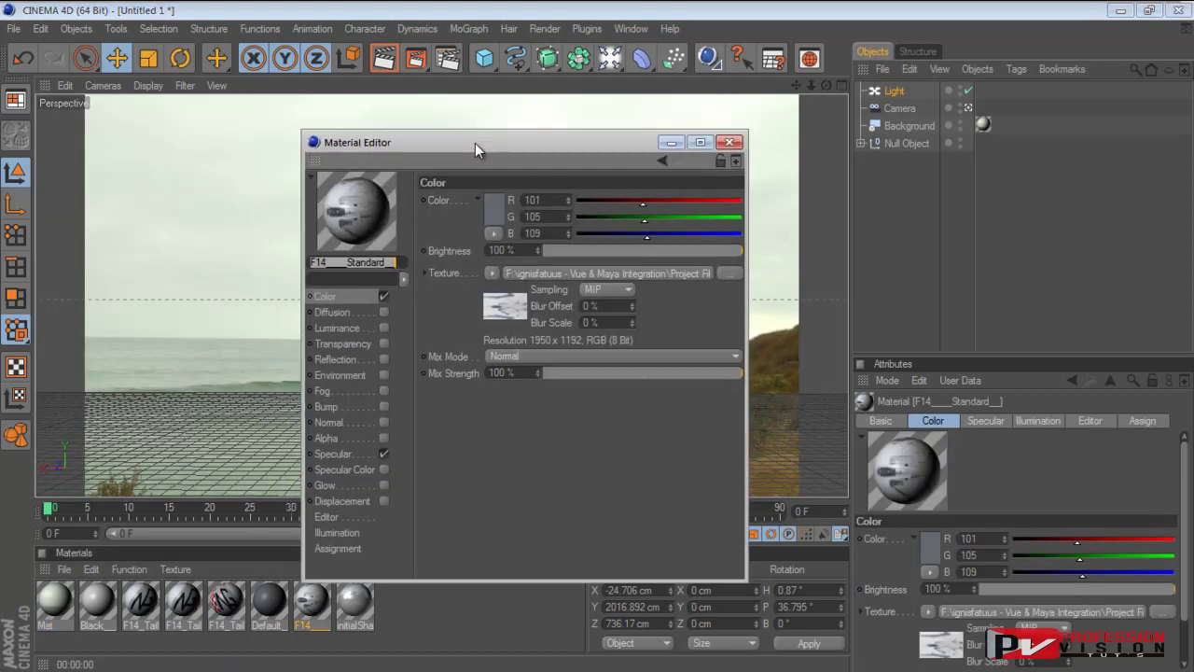
pyautogui.click(352, 313)
pyautogui.click(384, 312)
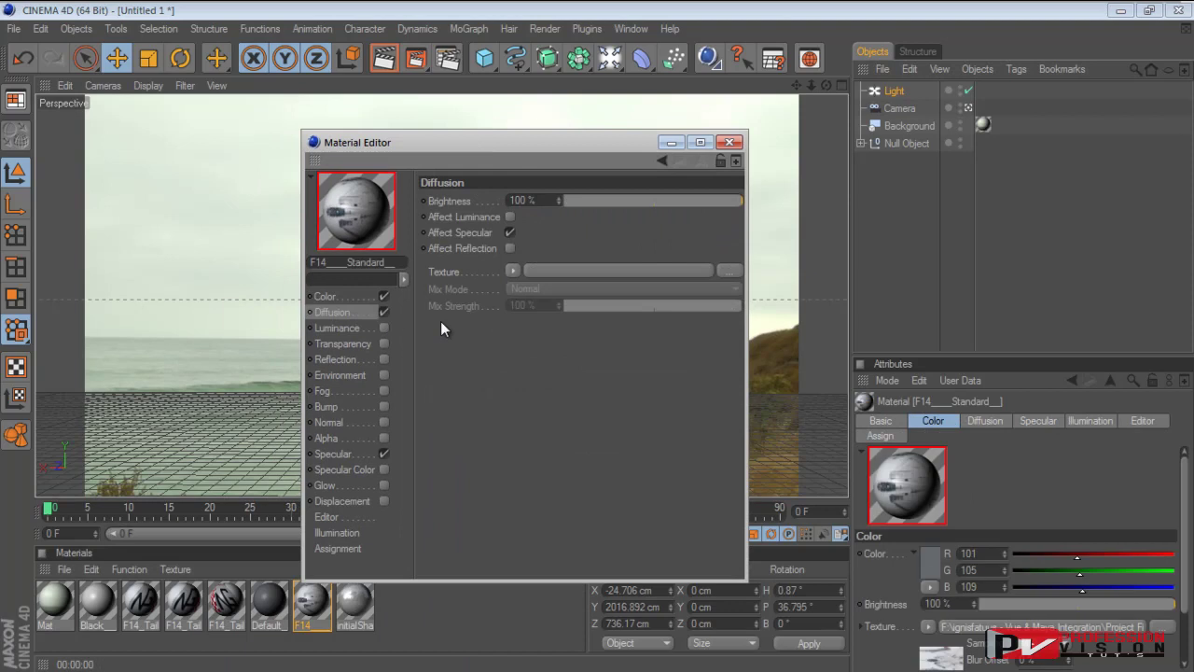
pyautogui.click(510, 271)
pyautogui.moveTo(580, 595)
pyautogui.click(675, 415)
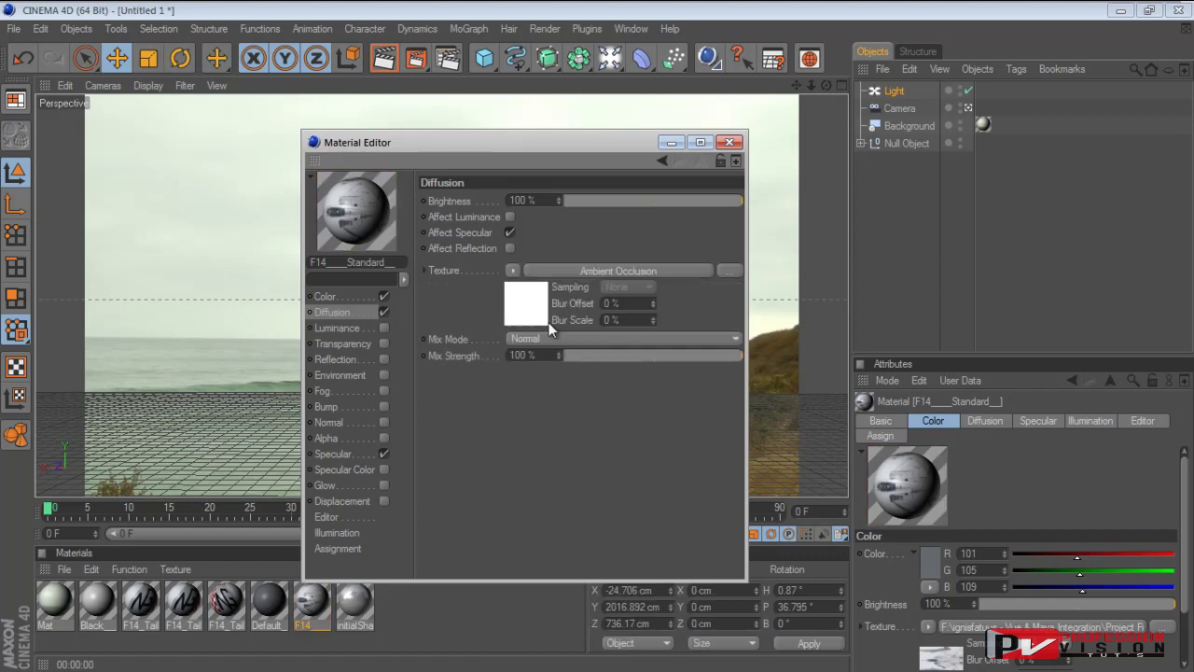
# Set the Ambient Occlusion shader's minimum ray length to 50 cm, maximum ray length to 150 cm and accuracy to 60%
pyautogui.click(532, 296)
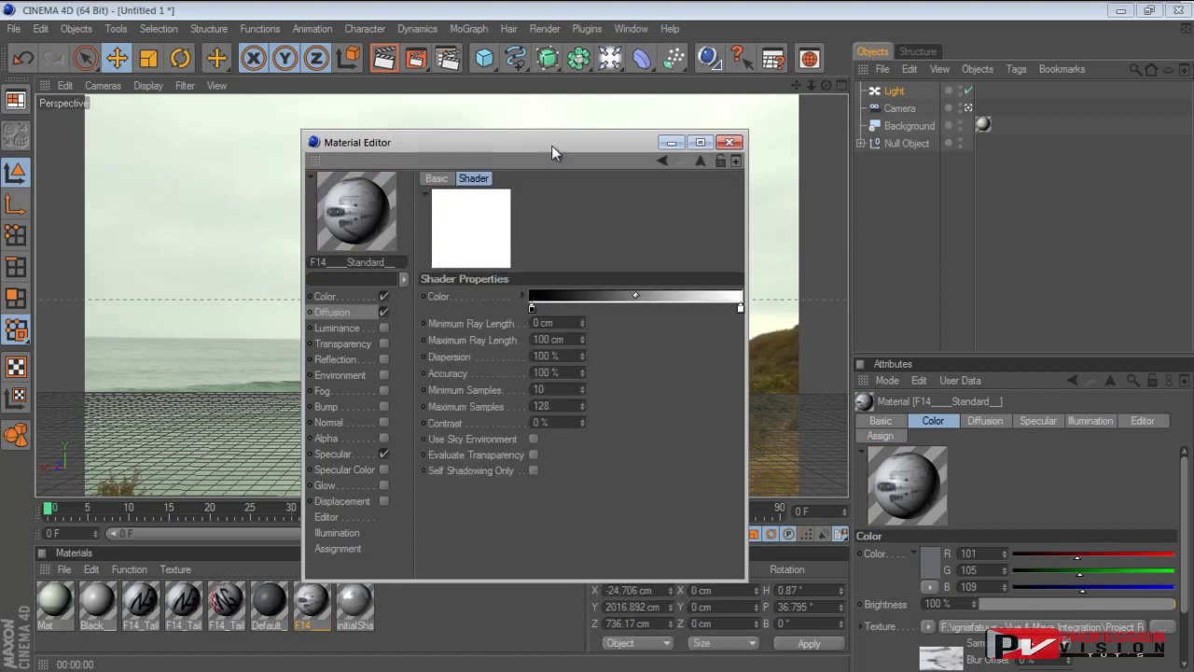
pyautogui.moveTo(549, 149); pyautogui.dragTo(859, 127)
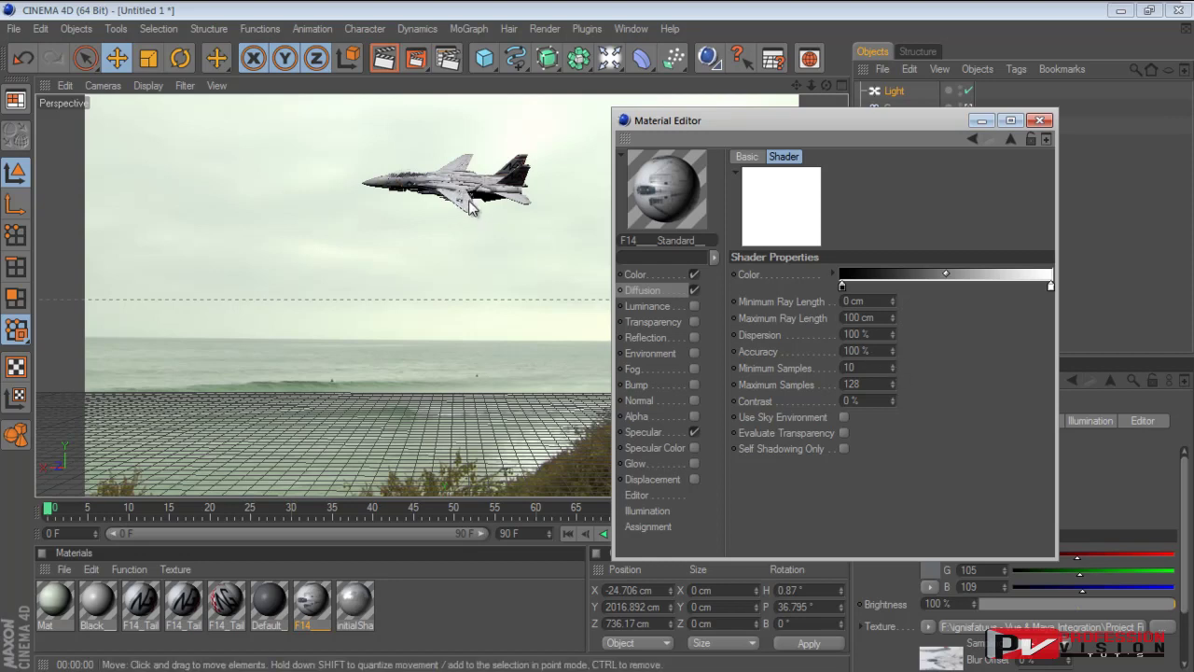
pyautogui.doubleClick(869, 299)
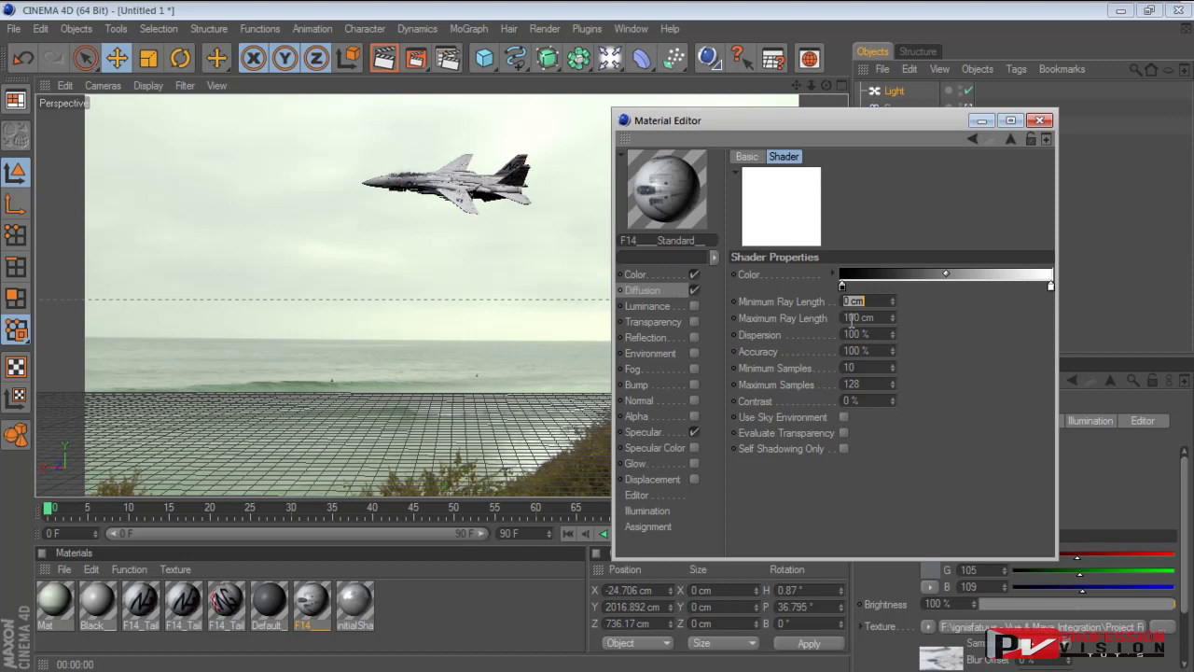
pyautogui.write('50')
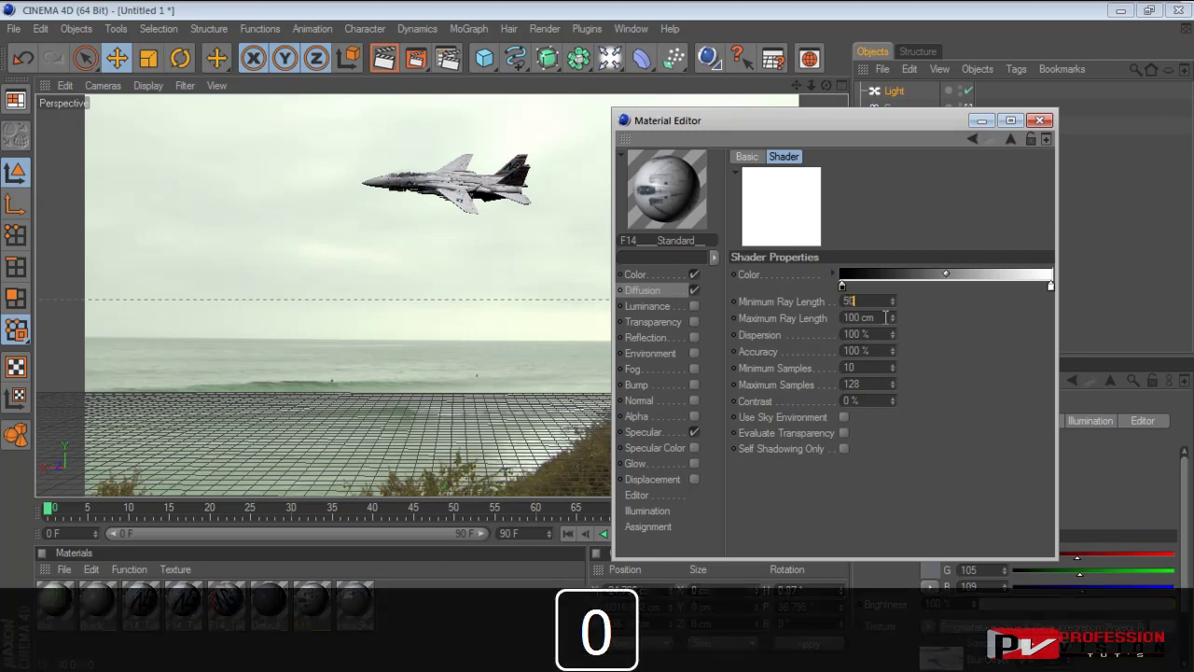
pyautogui.click(884, 317)
pyautogui.write('150')
pyautogui.click(877, 352)
pyautogui.write('60')
# Set the Ambient Occlusion shader's maximum samples to 64 and contrast to 30%, and preview the render
pyautogui.click(874, 384)
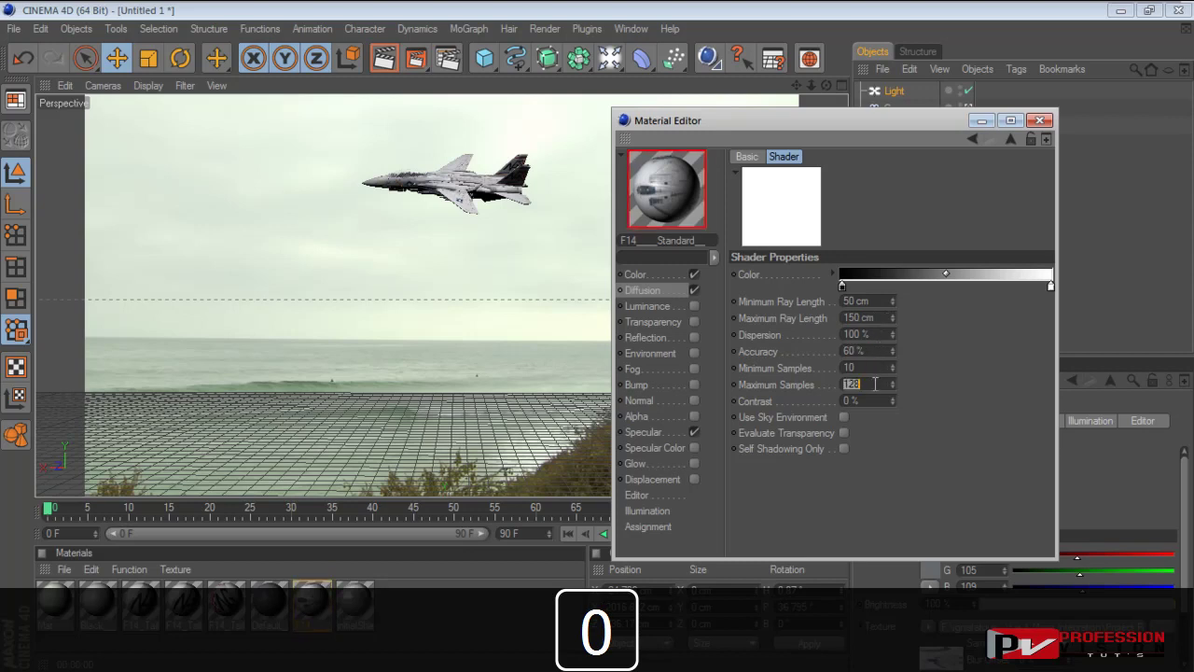
pyautogui.write('64')
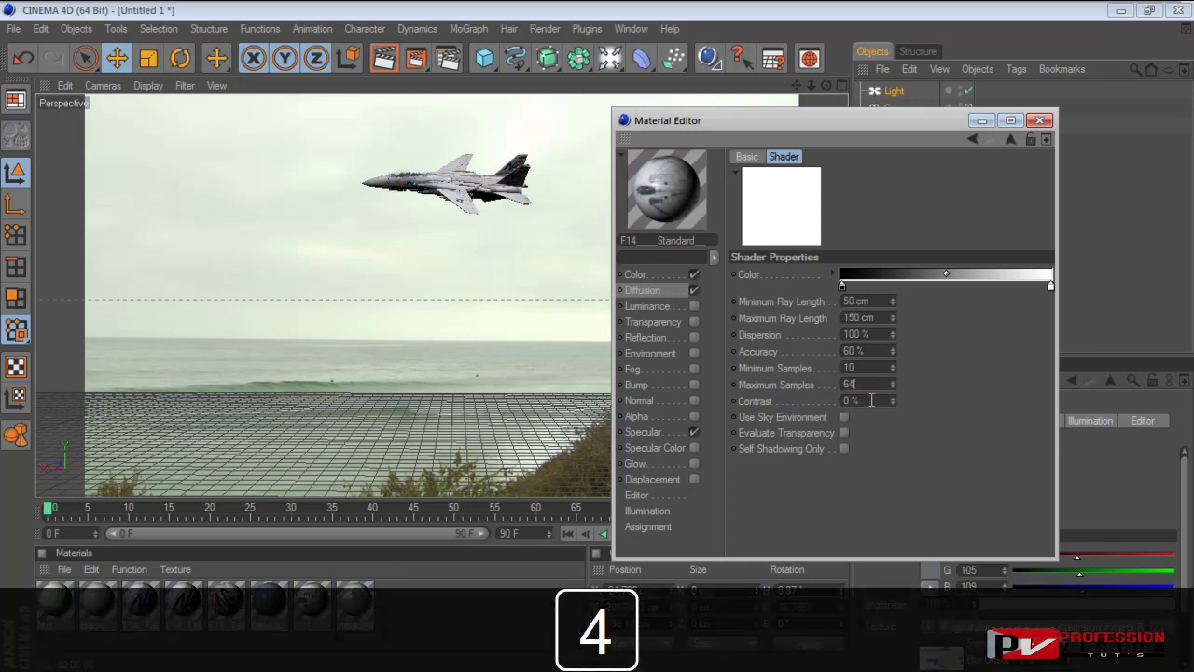
pyautogui.click(876, 401)
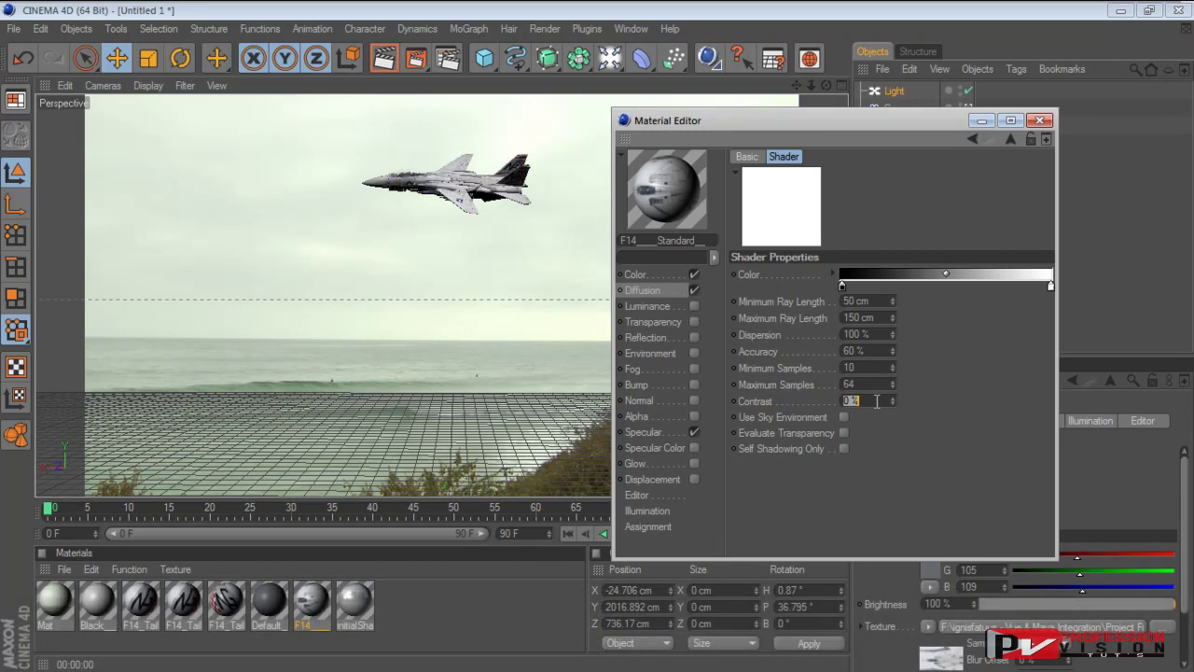
pyautogui.write('30')
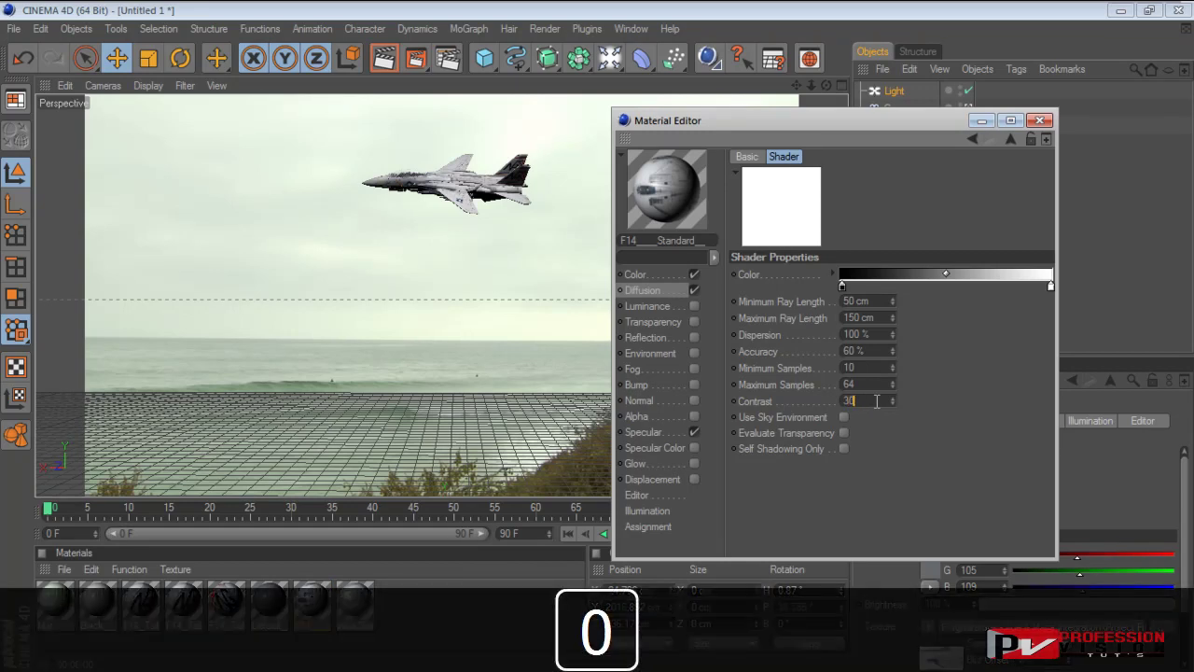
pyautogui.click(1040, 120)
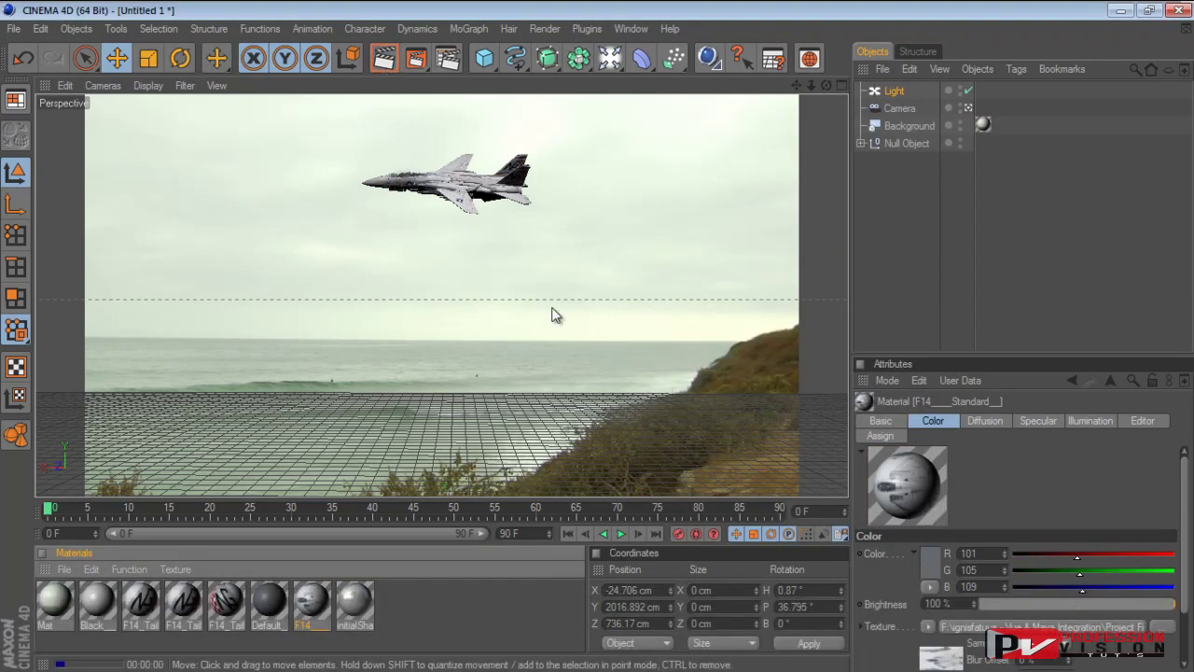
pyautogui.hotkey('ctrl', 'r')
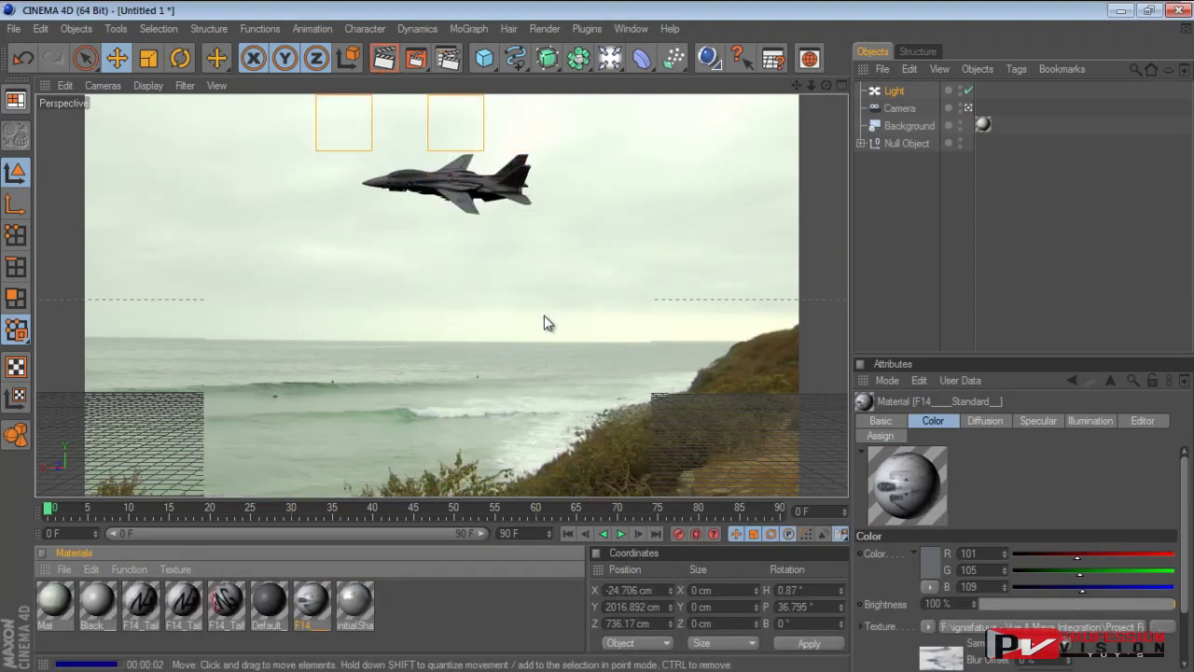
# Add a Sky object and give it a Compositing tag with Seen by Camera disabled
pyautogui.moveTo(613, 62); pyautogui.dragTo(889, 137)
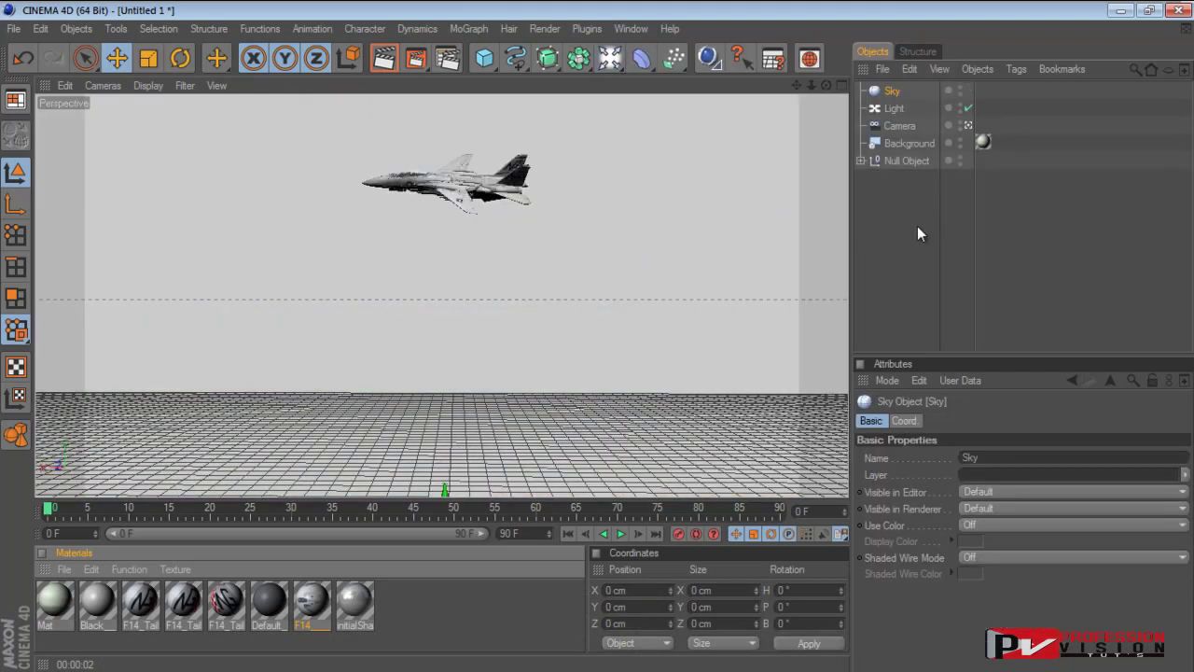
pyautogui.rightClick(889, 89)
pyautogui.moveTo(912, 106)
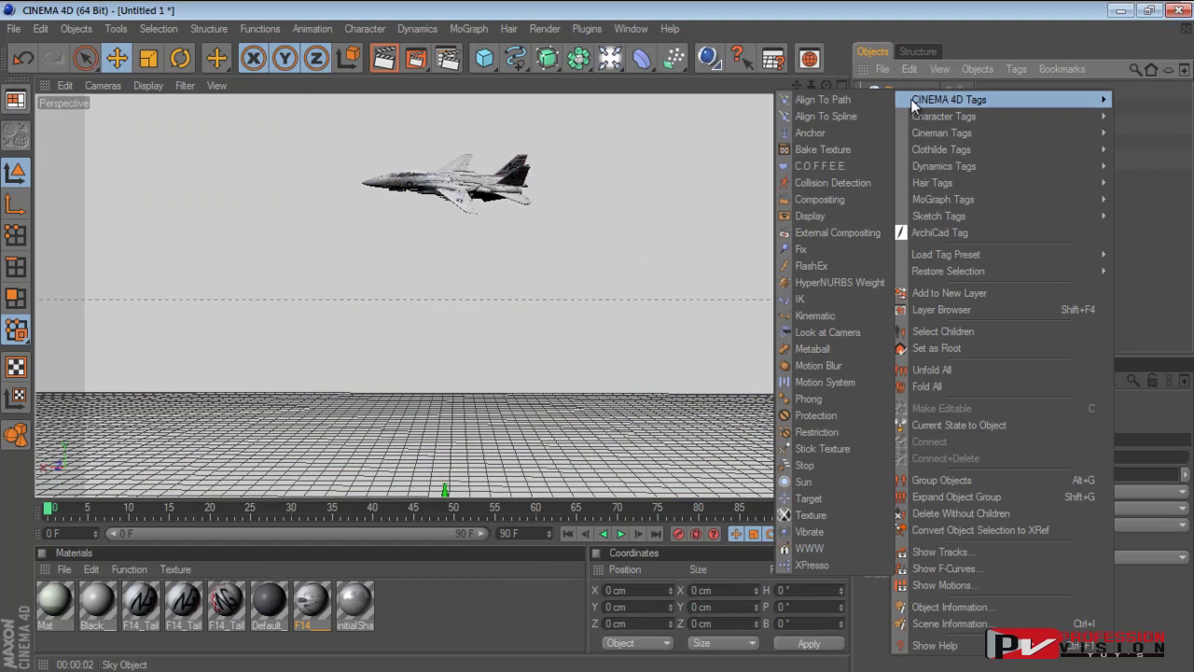
pyautogui.click(848, 199)
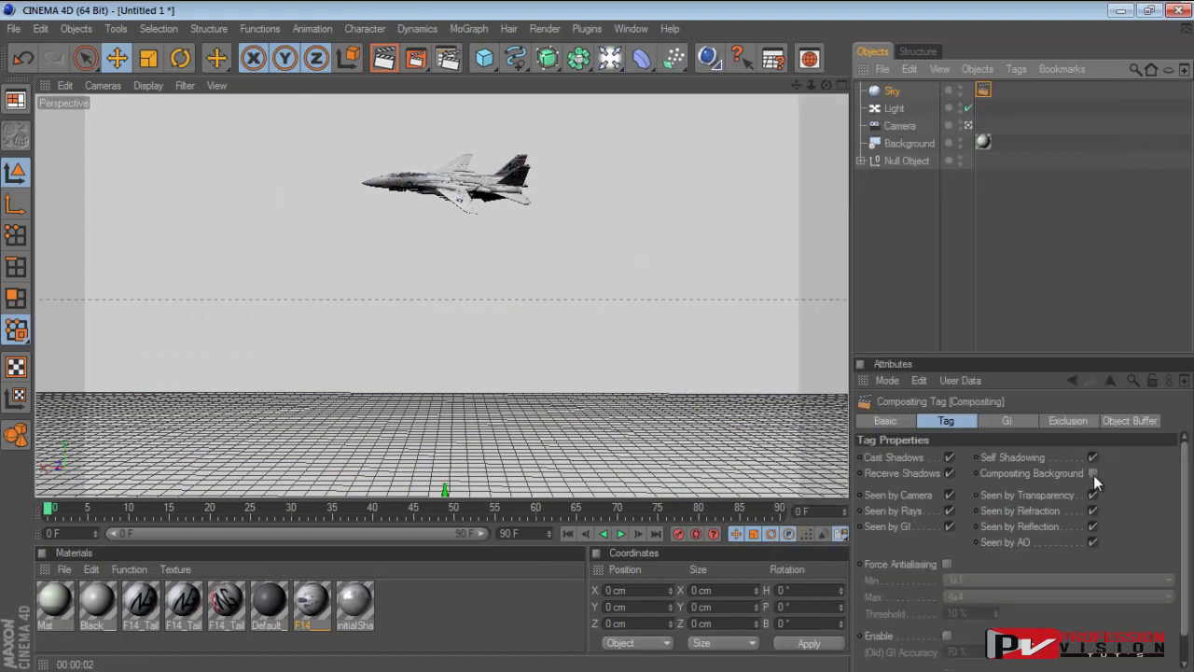
pyautogui.click(950, 496)
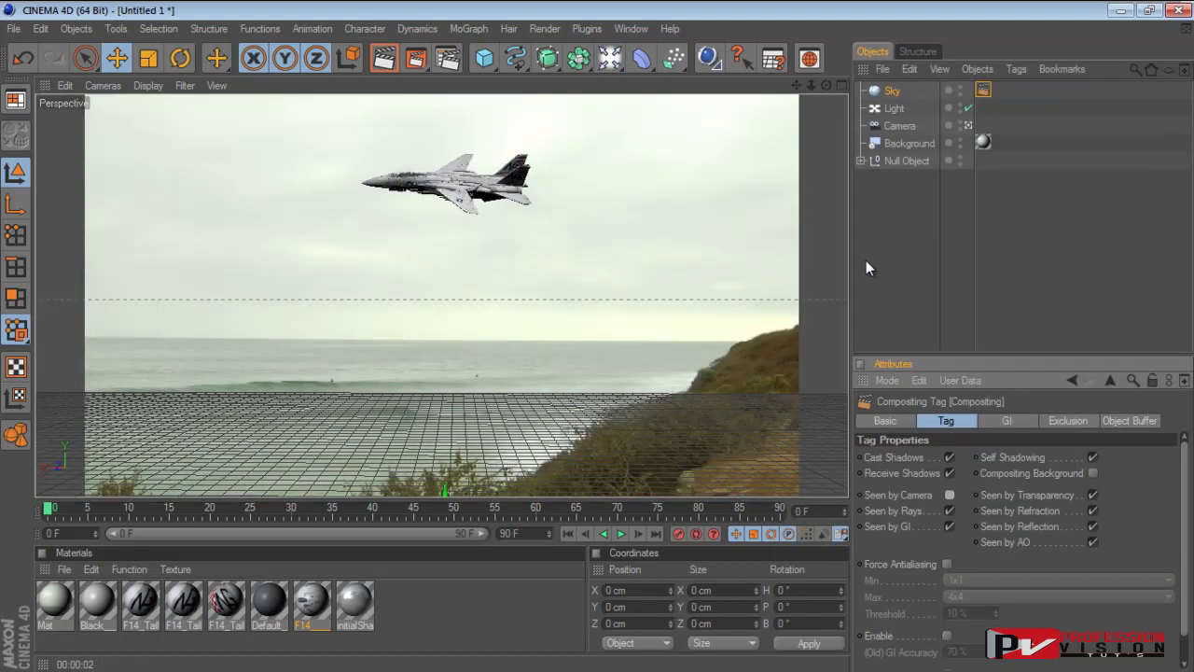
# Add the Global Illumination effect to the render settings
pyautogui.click(454, 68)
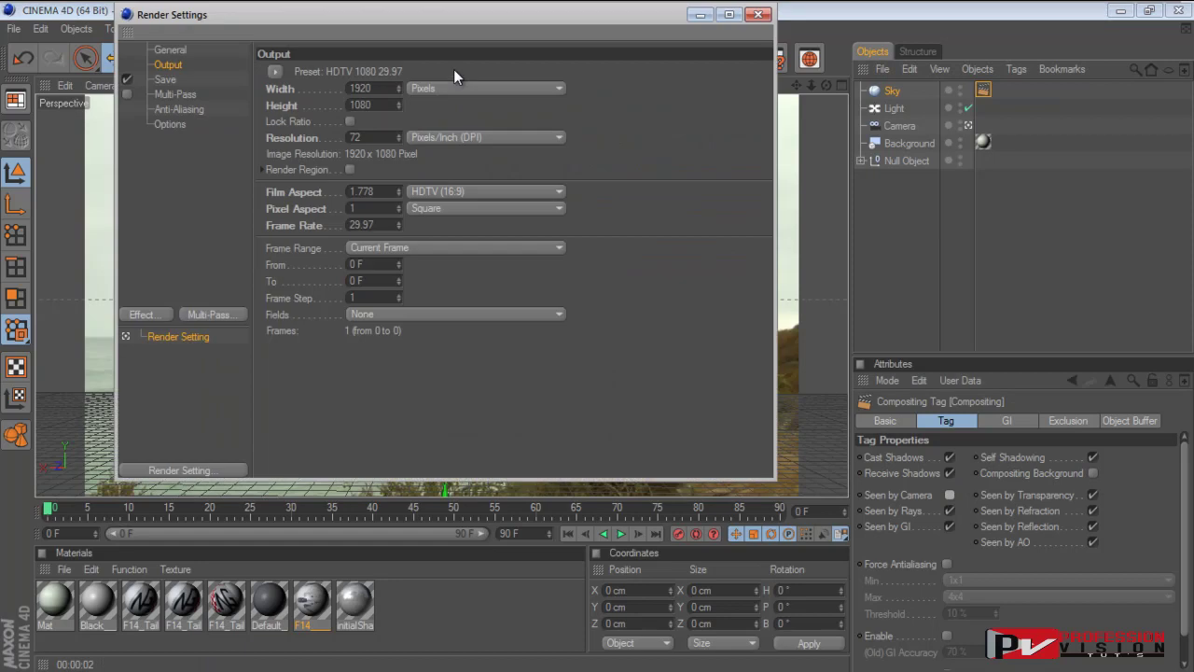
pyautogui.click(146, 317)
pyautogui.click(241, 447)
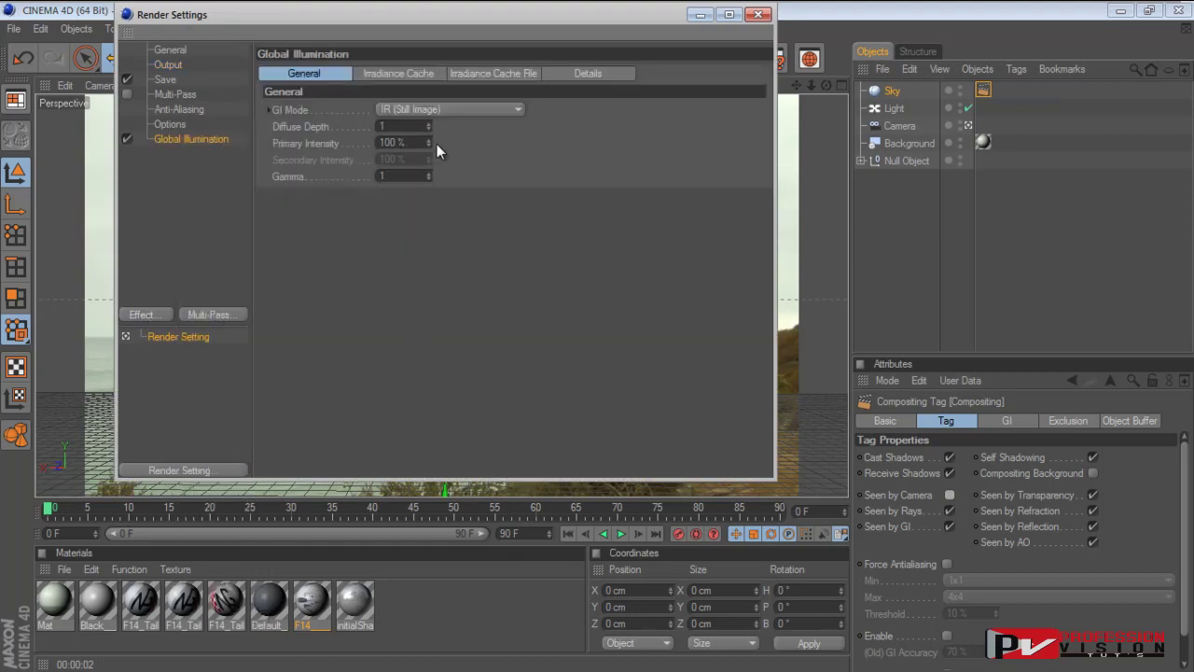
# Set the irradiance cache's stochastic samples and record density to Low, and preview the render
pyautogui.click(399, 72)
pyautogui.click(448, 109)
pyautogui.click(427, 160)
pyautogui.click(431, 126)
pyautogui.click(411, 176)
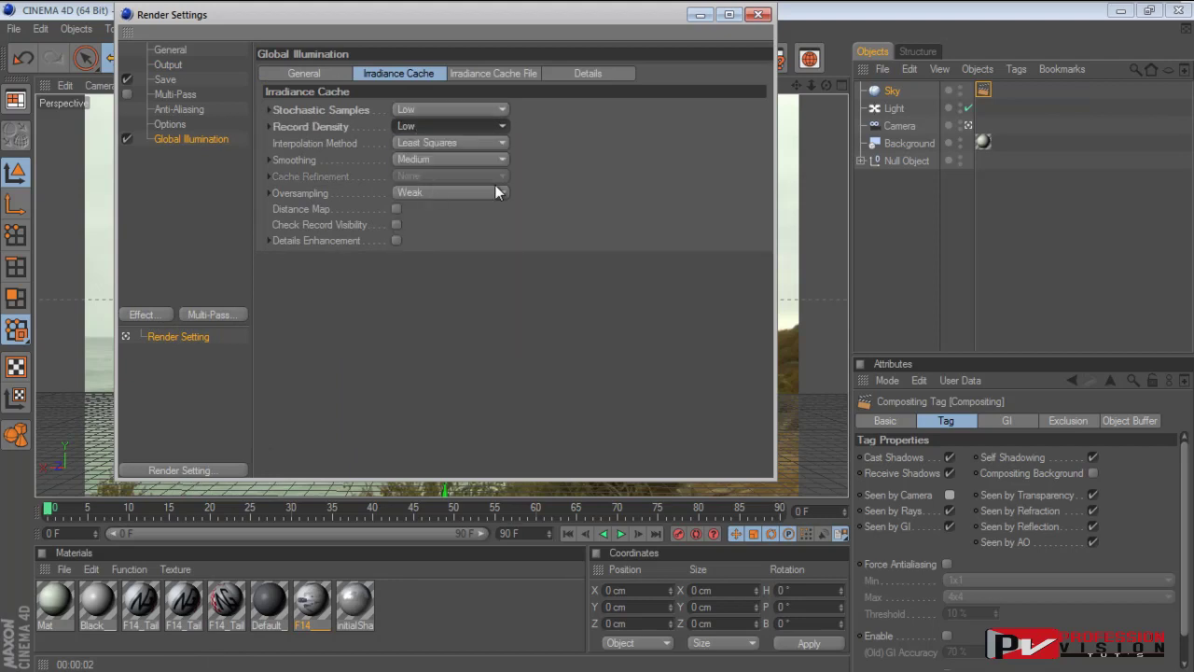
pyautogui.click(760, 15)
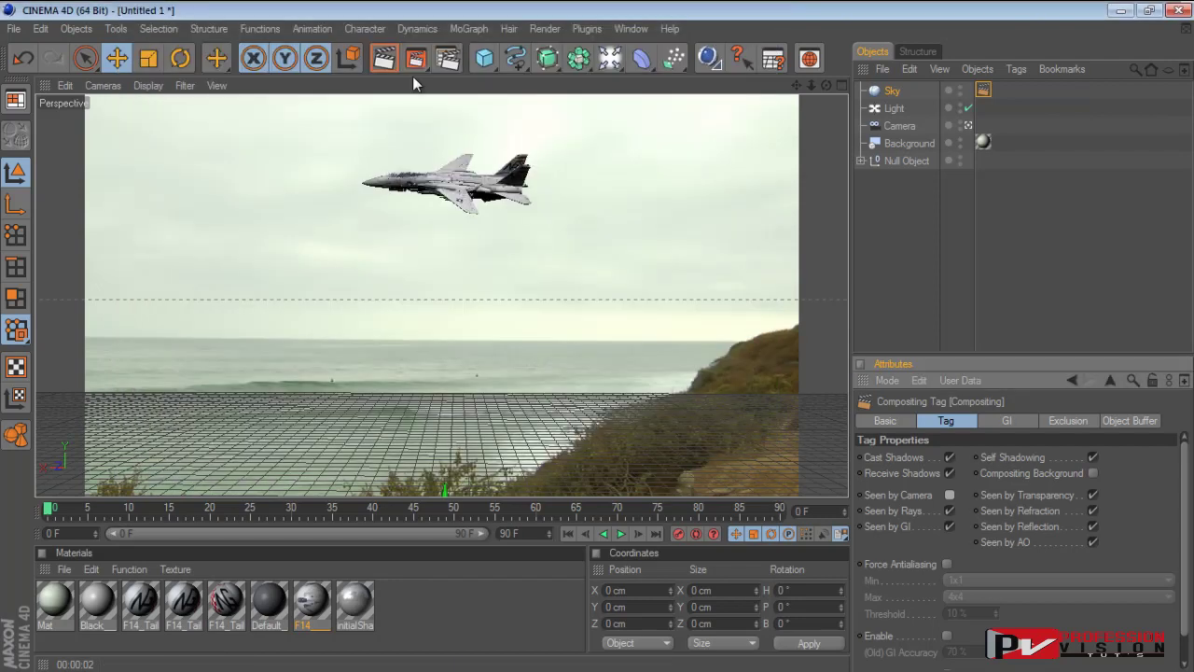
pyautogui.click(384, 58)
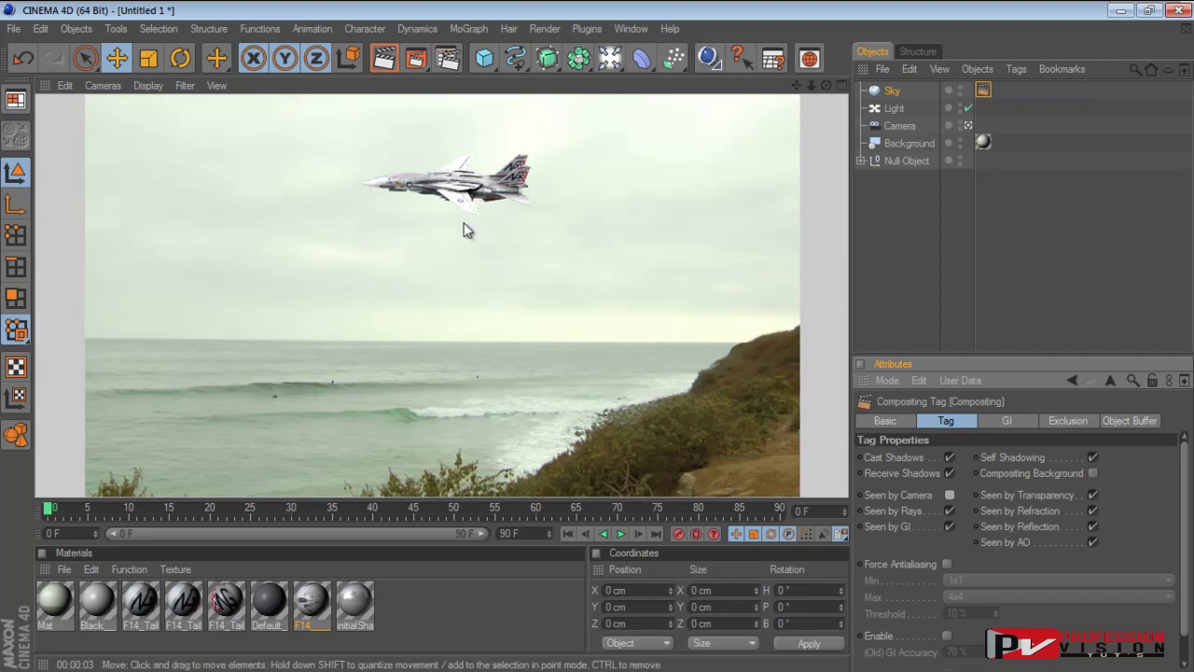
# Set the Global Illumination primary intensity to 60% and preview the render
pyautogui.click(446, 58)
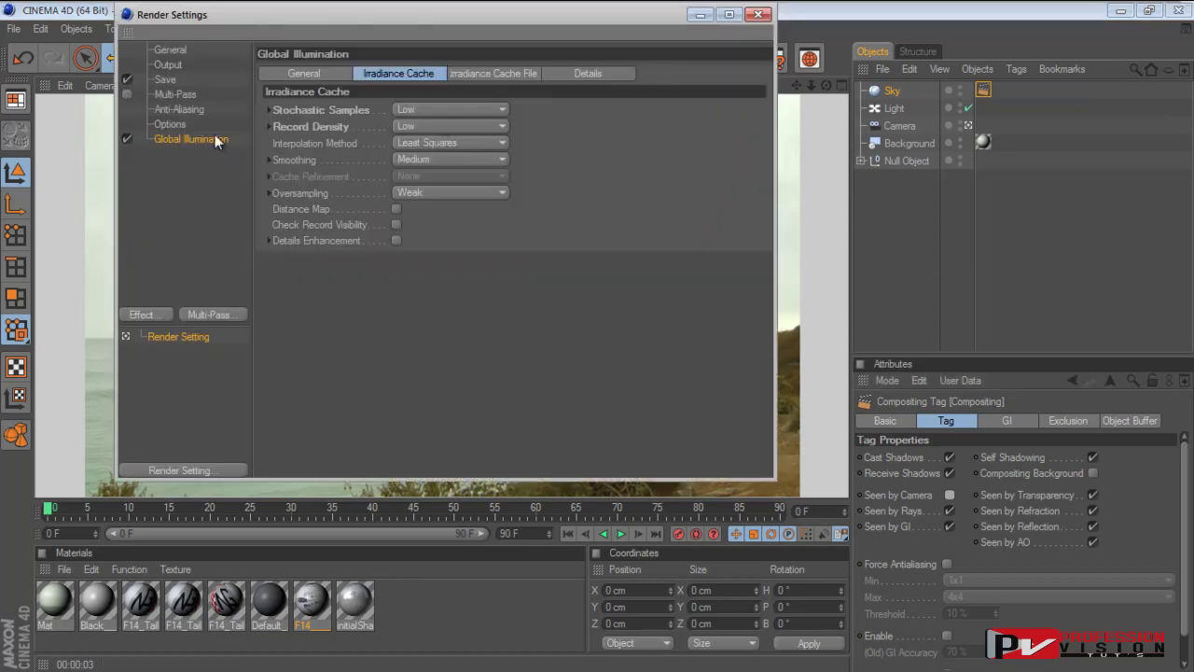
pyautogui.click(305, 74)
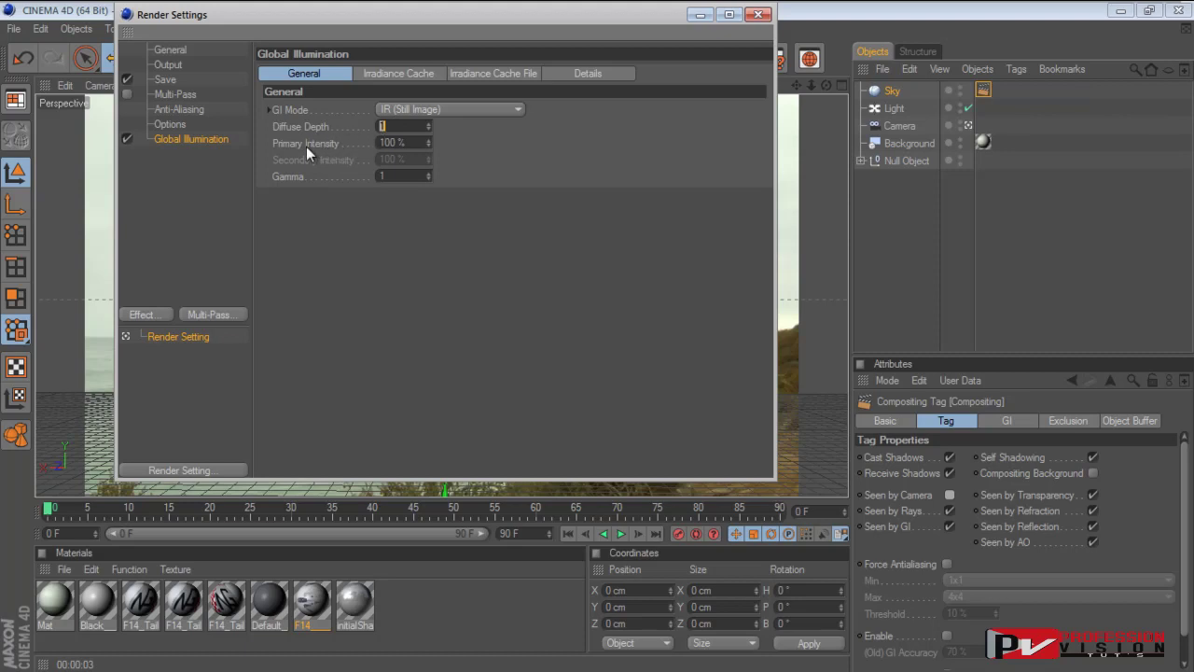
pyautogui.click(416, 143)
pyautogui.write('60')
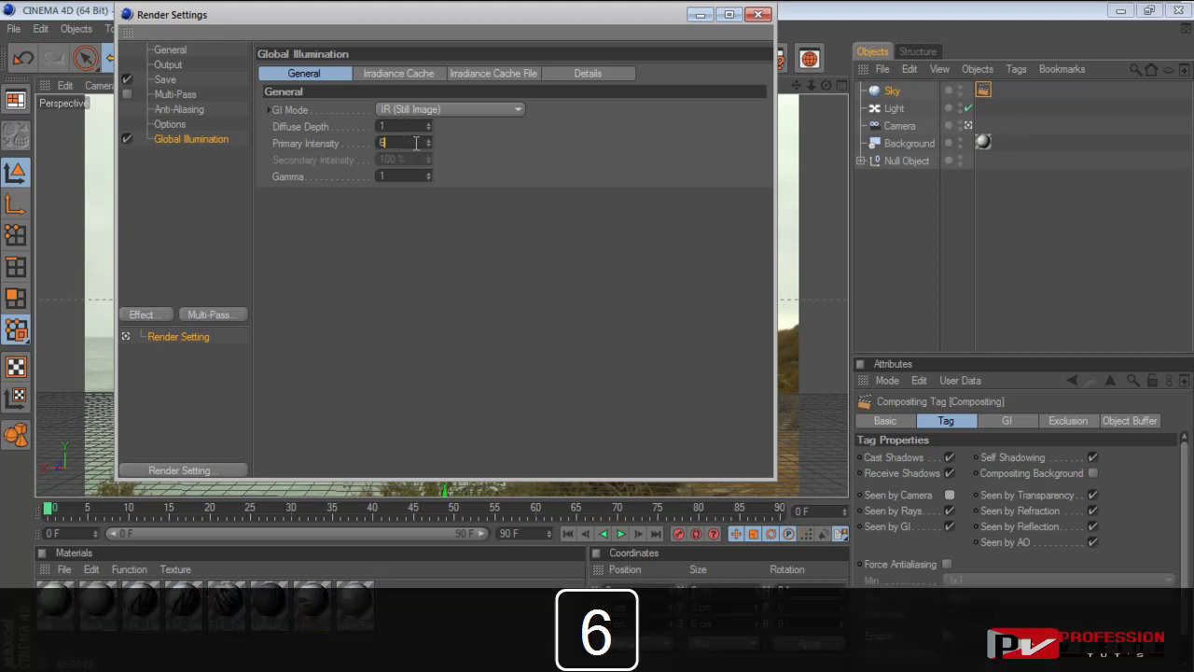
pyautogui.click(759, 15)
pyautogui.click(383, 58)
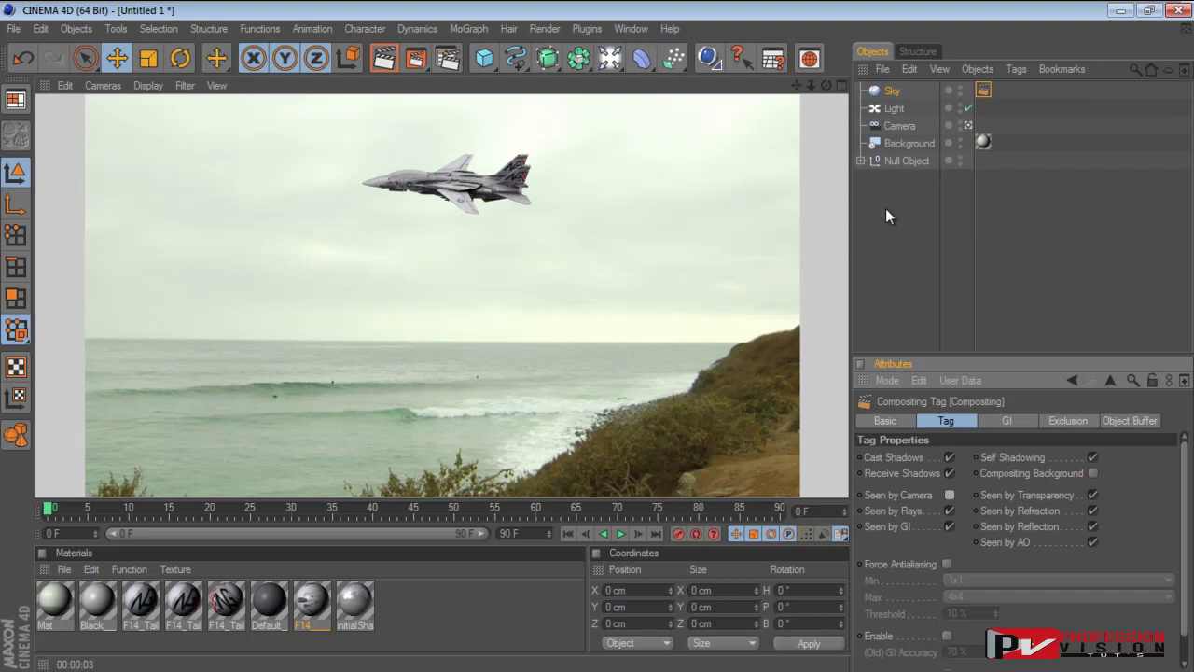
# Add a Compositing tag to the jet's Null Object and enable object buffer 1 in it
pyautogui.click(900, 162)
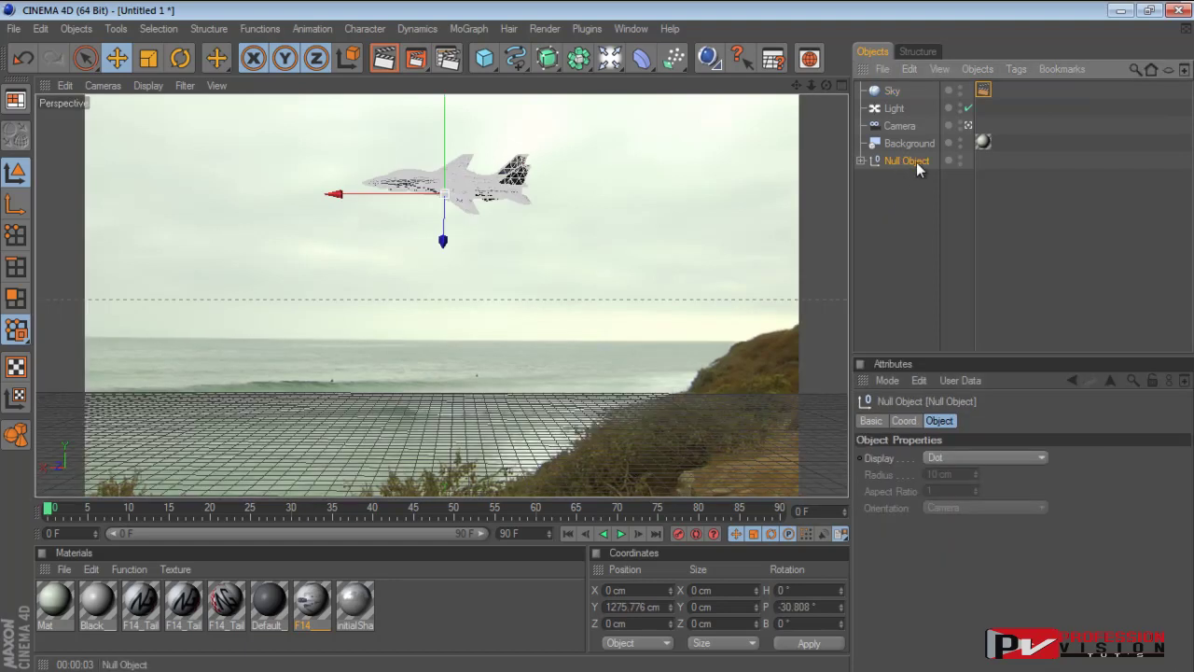
pyautogui.rightClick(916, 161)
pyautogui.moveTo(952, 115)
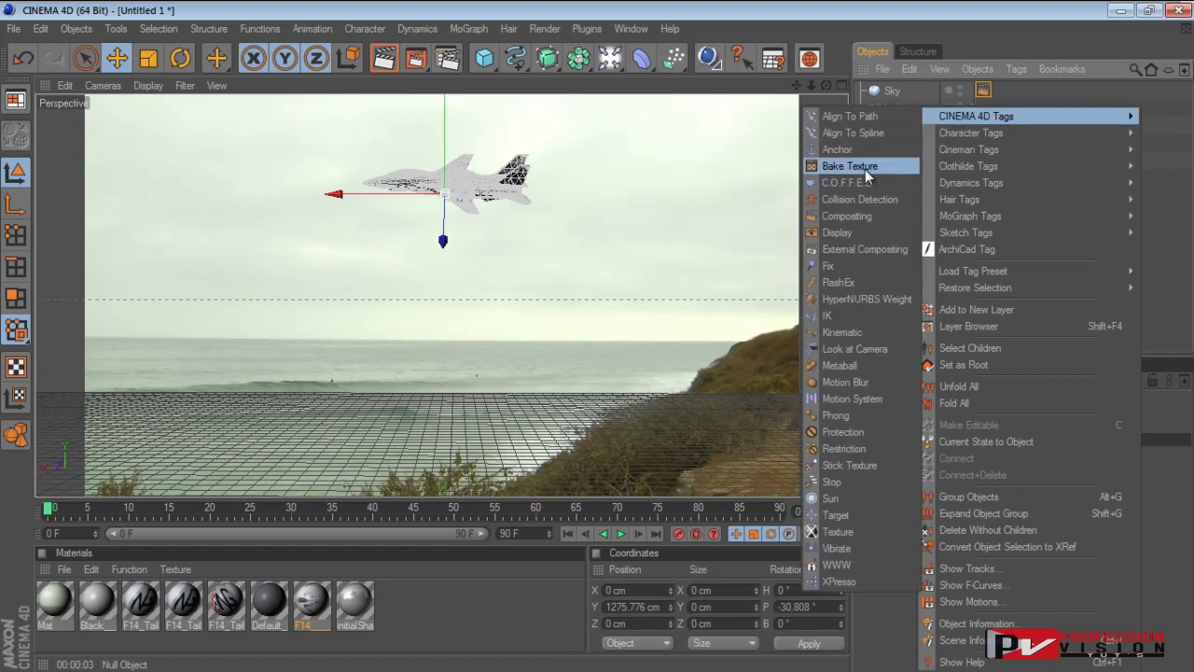
pyautogui.click(852, 216)
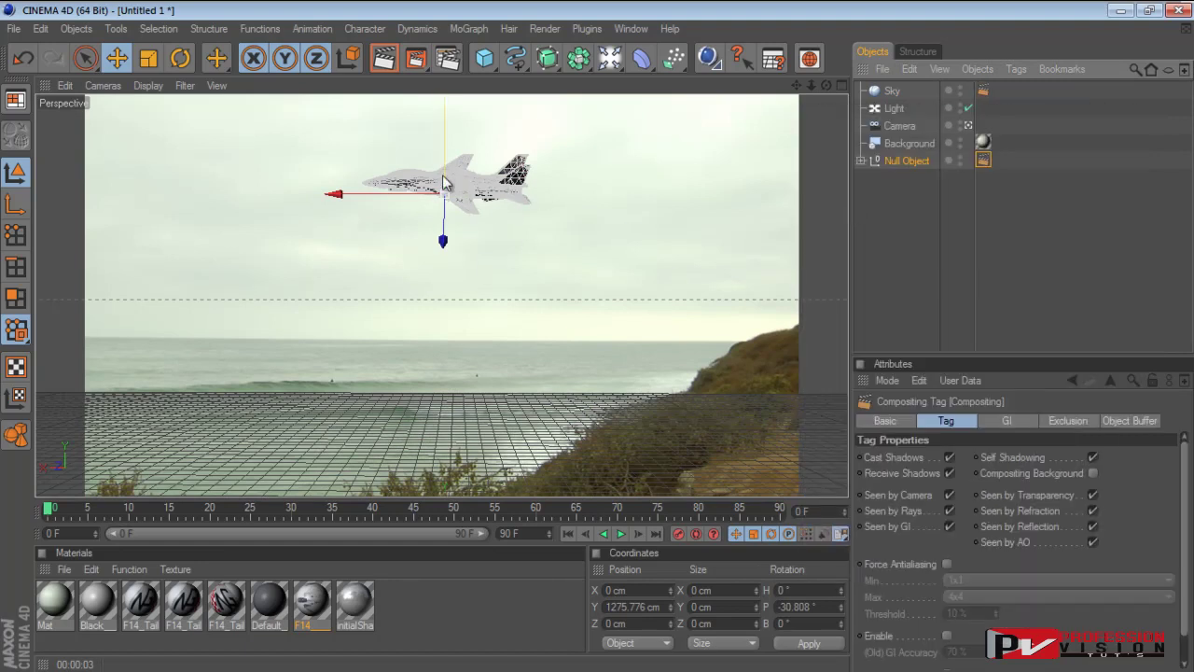
pyautogui.click(1122, 424)
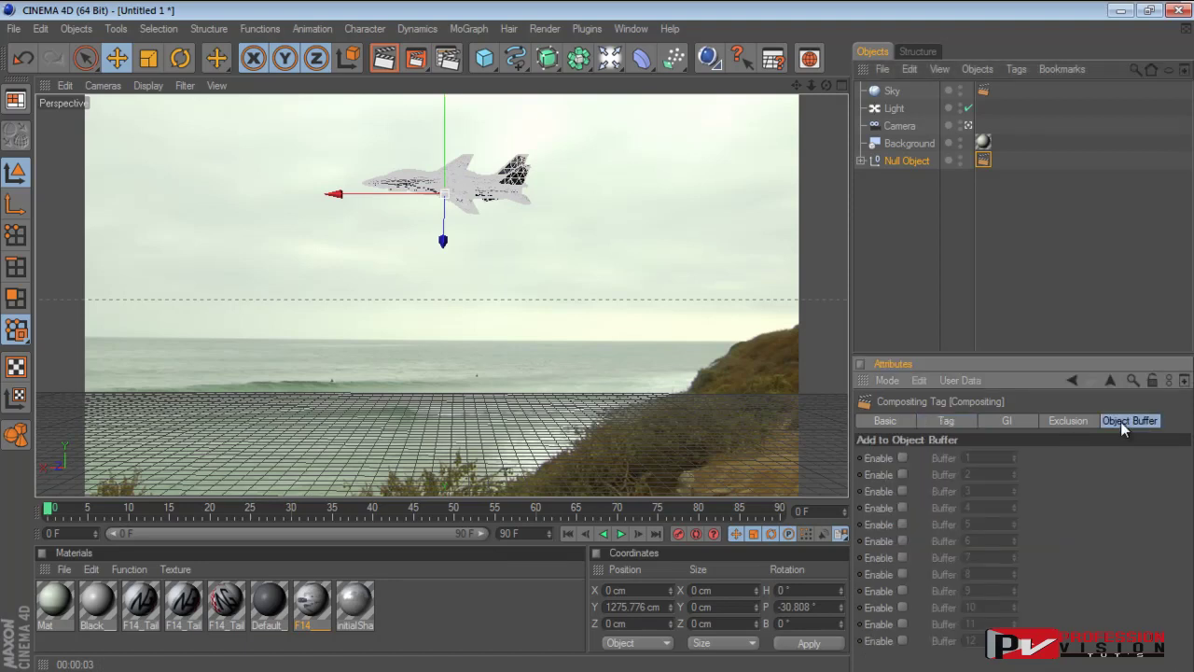
pyautogui.click(903, 458)
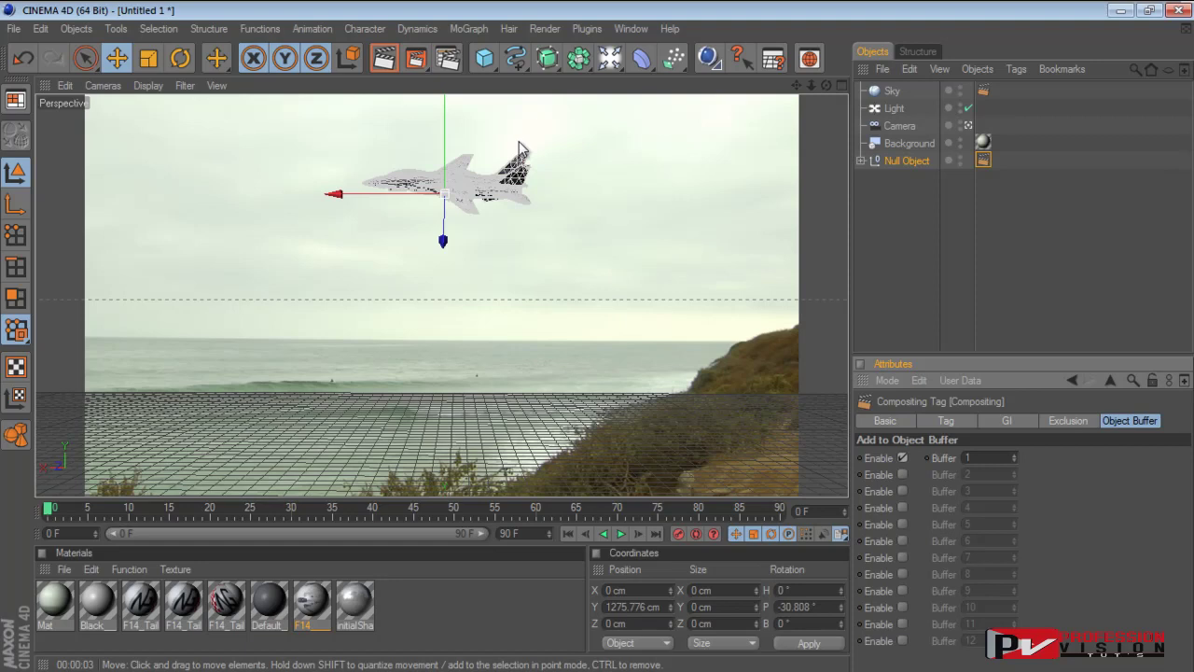
# In the render settings, set the regular image to save as 123 in the desktop's New folder
pyautogui.click(443, 62)
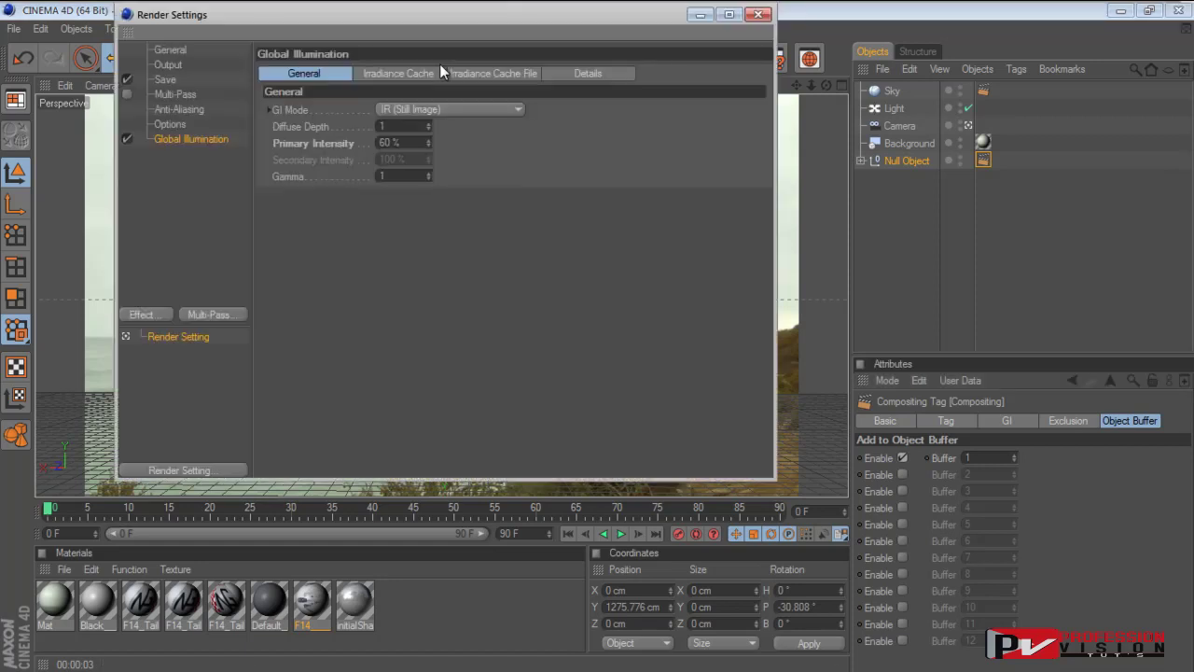
pyautogui.click(166, 65)
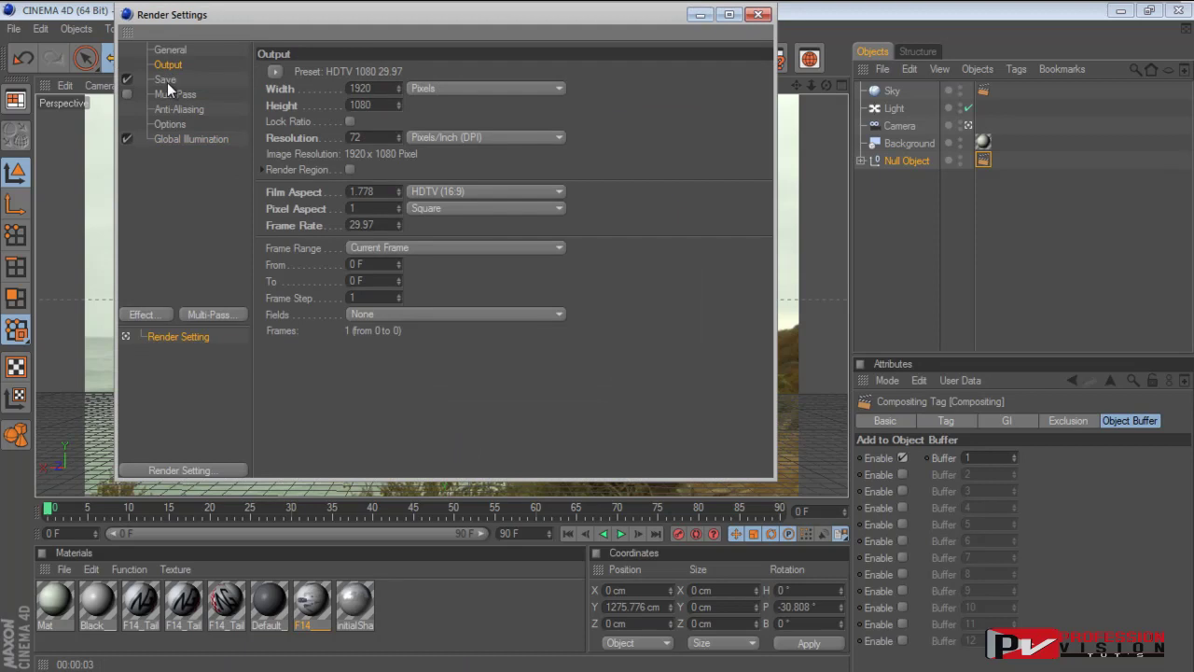
pyautogui.click(167, 81)
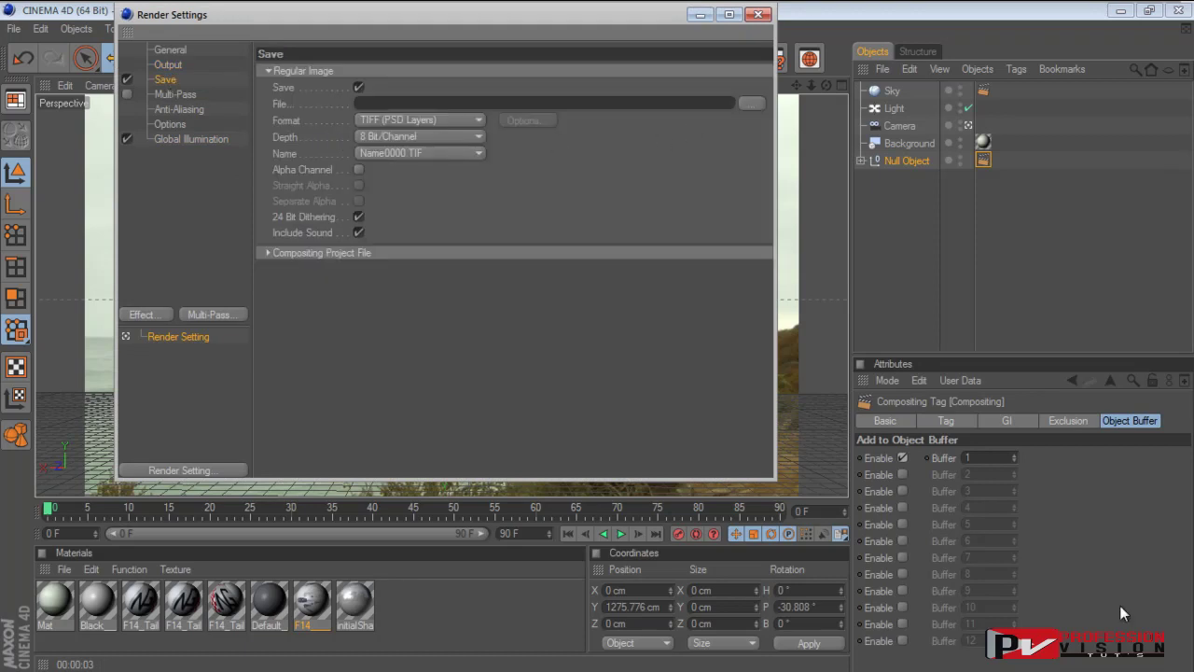
pyautogui.click(751, 103)
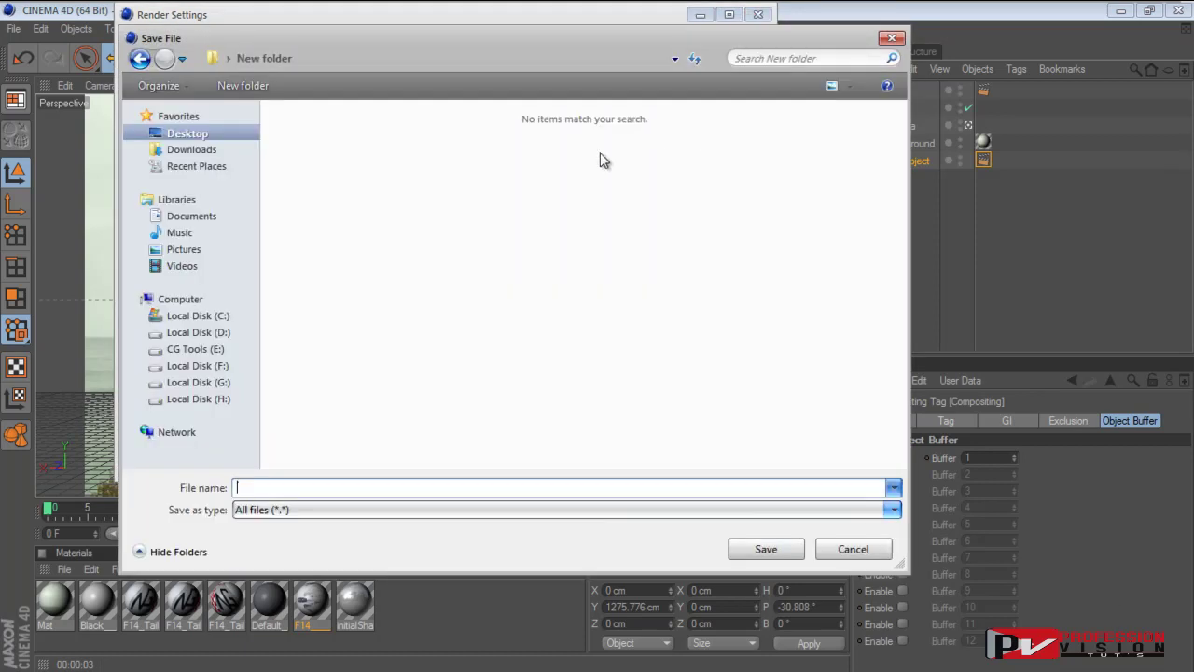
pyautogui.write('123')
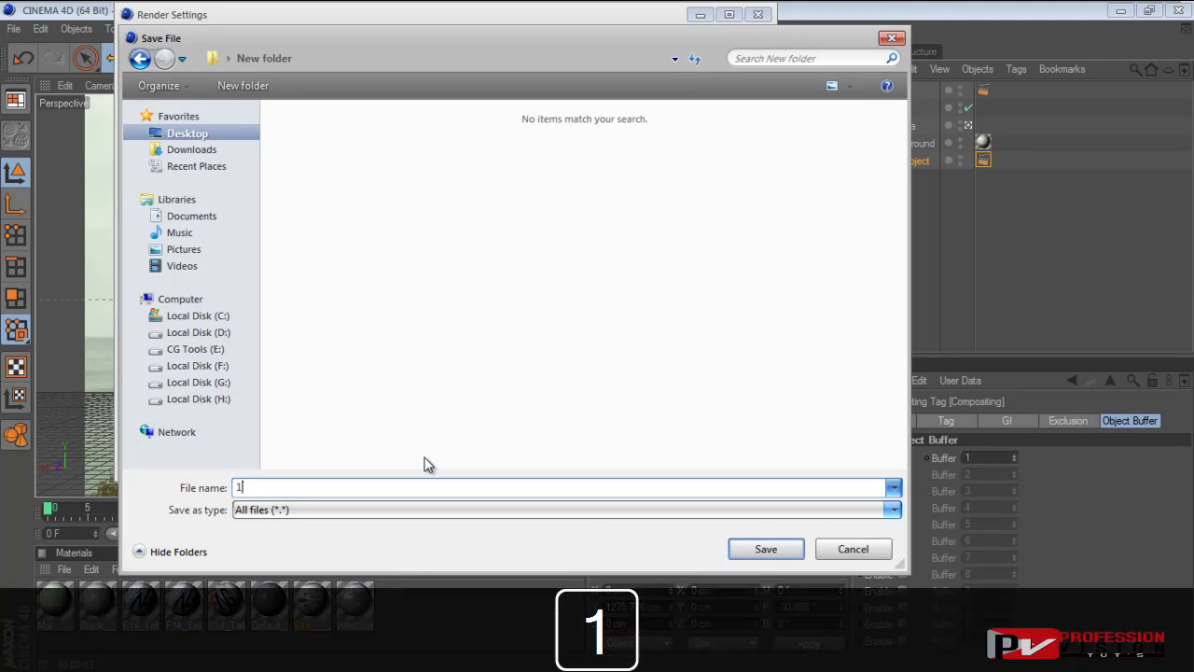
pyautogui.click(794, 550)
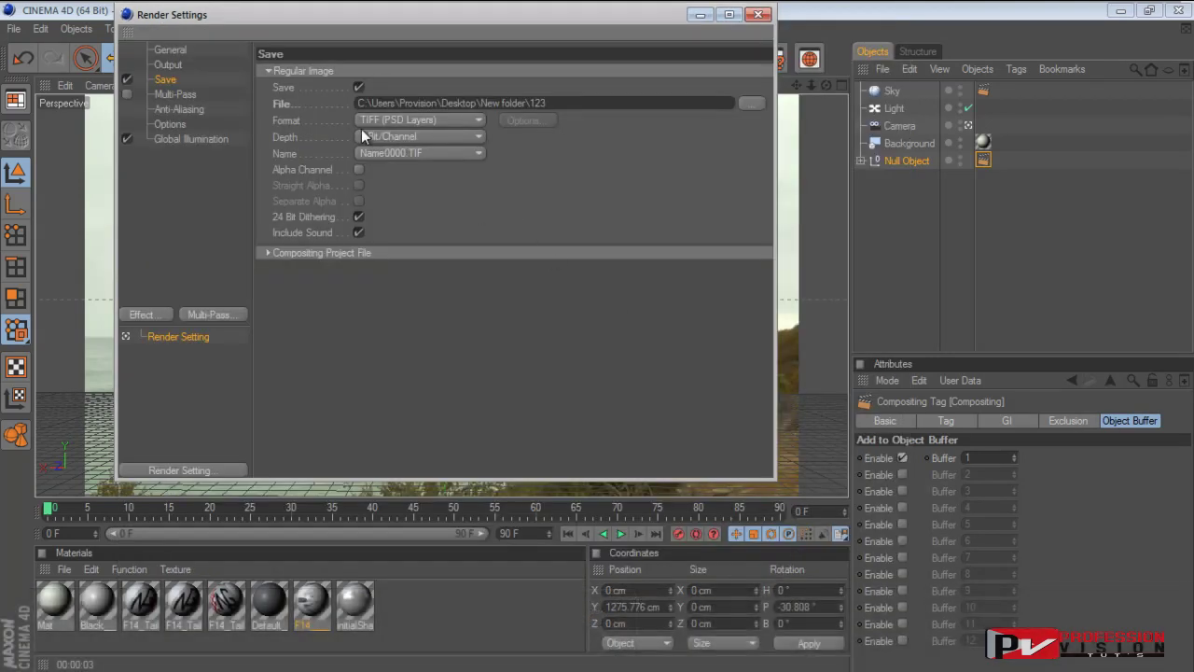
# Add an Object Buffer pass to the render settings and enable Multi-Pass output
pyautogui.moveTo(398, 17); pyautogui.dragTo(380, 284)
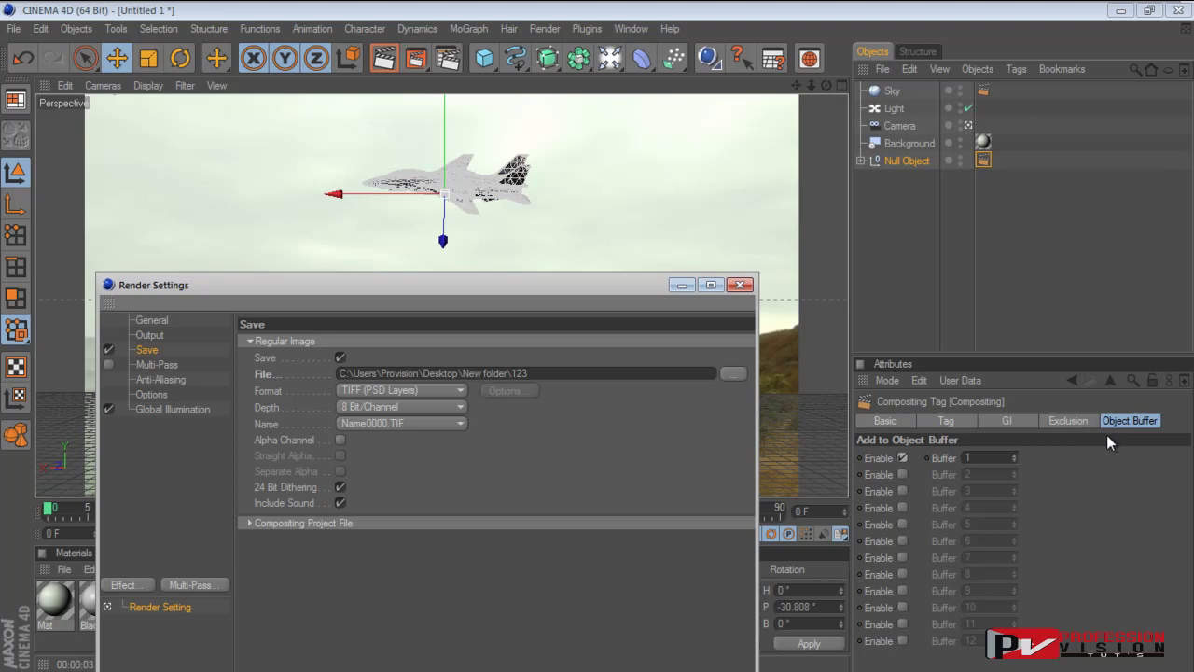
pyautogui.moveTo(512, 284); pyautogui.dragTo(725, 123)
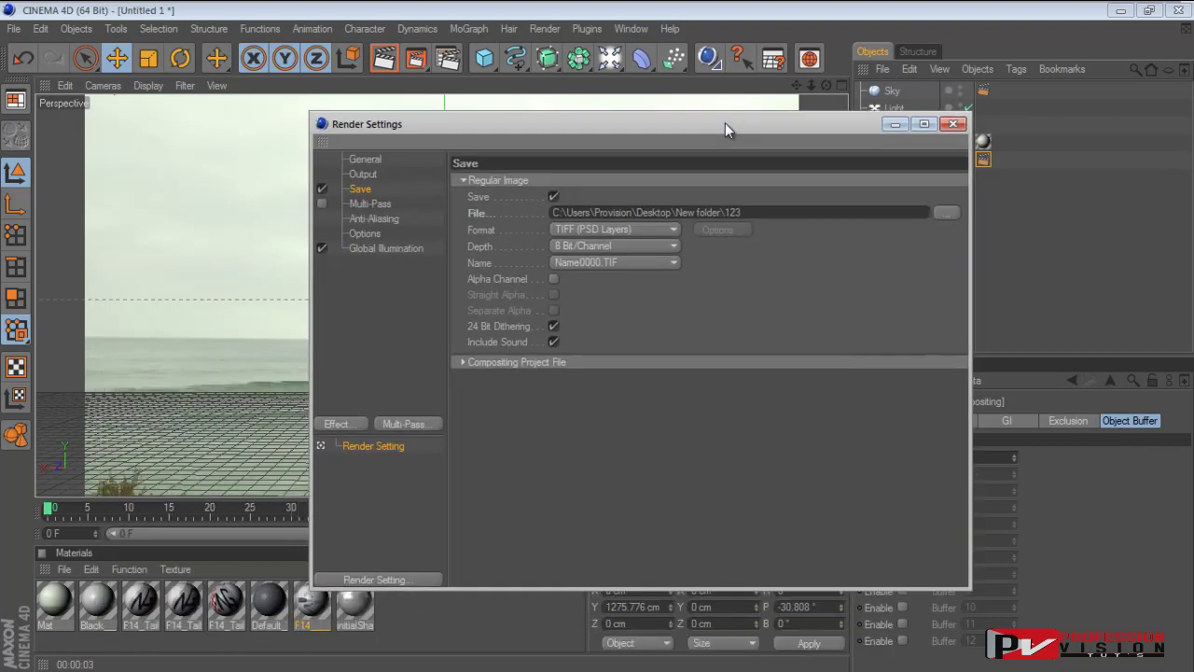
pyautogui.click(399, 425)
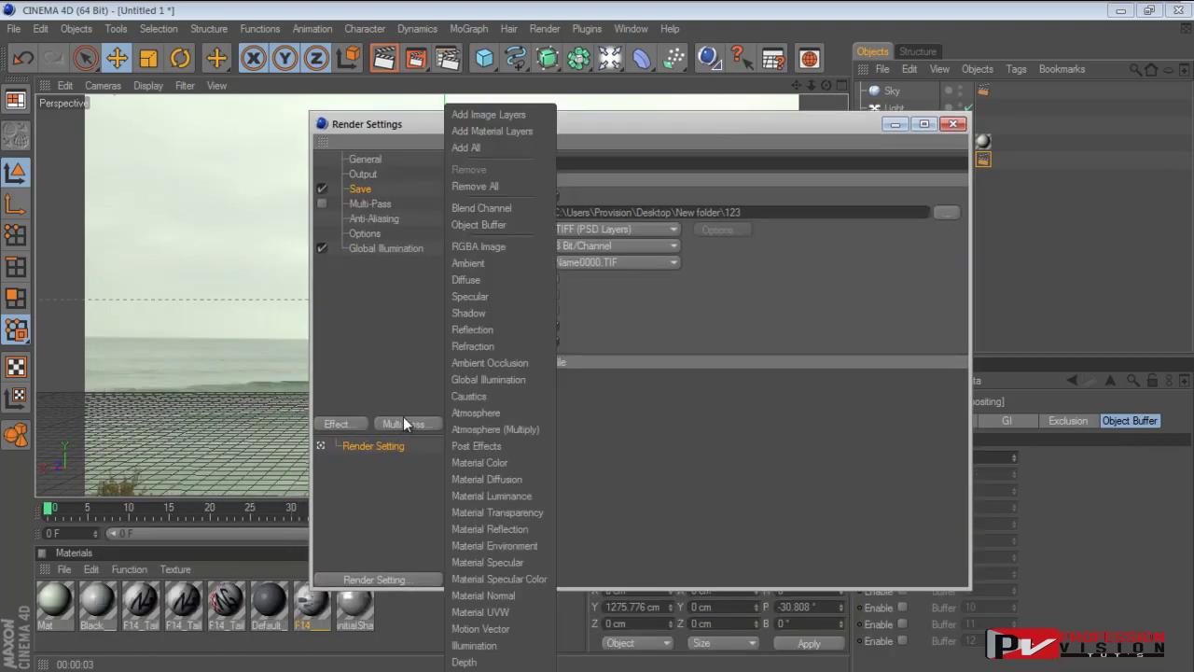
pyautogui.click(477, 228)
pyautogui.moveTo(554, 147); pyautogui.dragTo(408, 220)
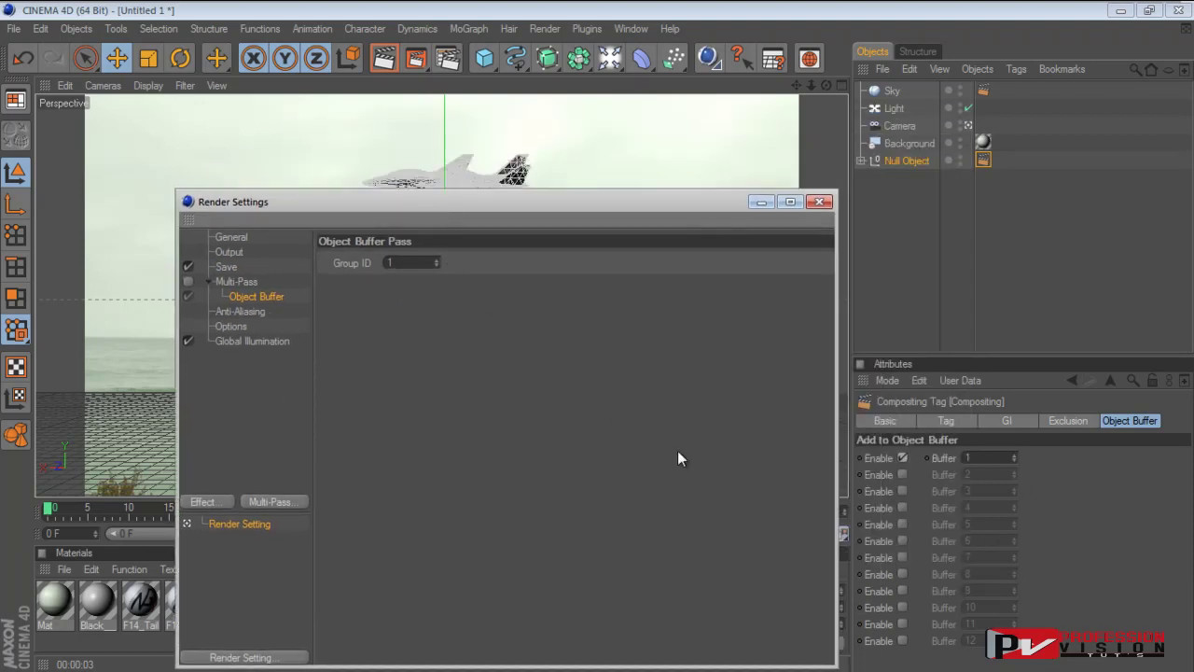
pyautogui.moveTo(547, 213); pyautogui.dragTo(579, 288)
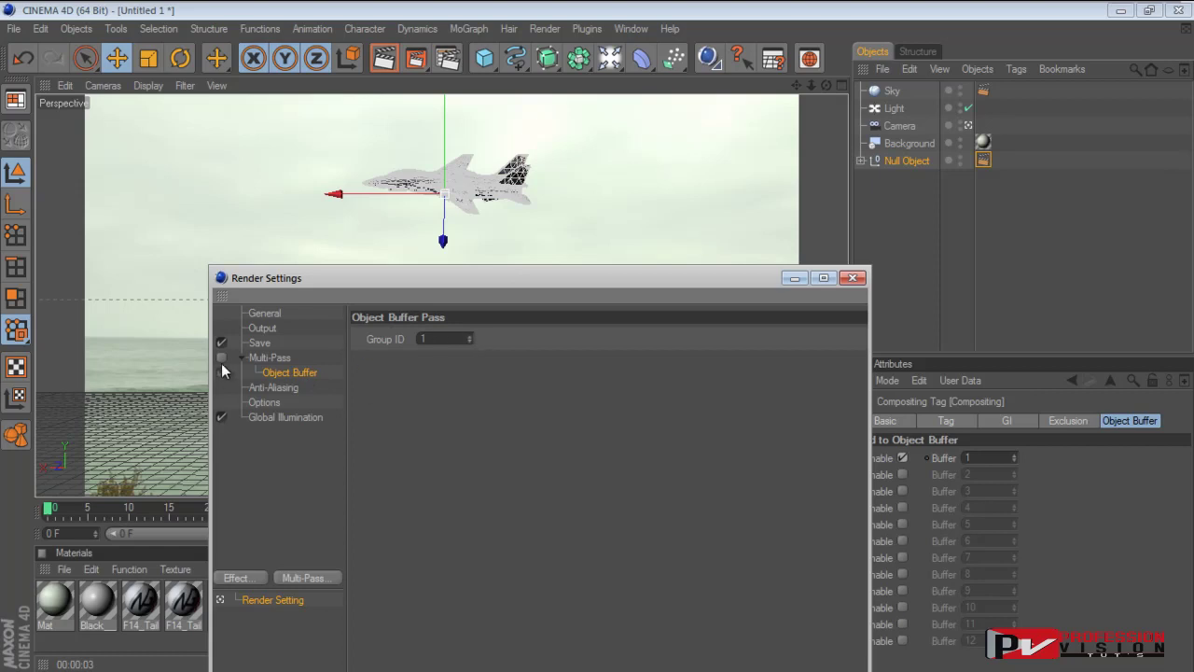
# Set the multi-pass image to save as M_ in the desktop's New folder
pyautogui.click(261, 342)
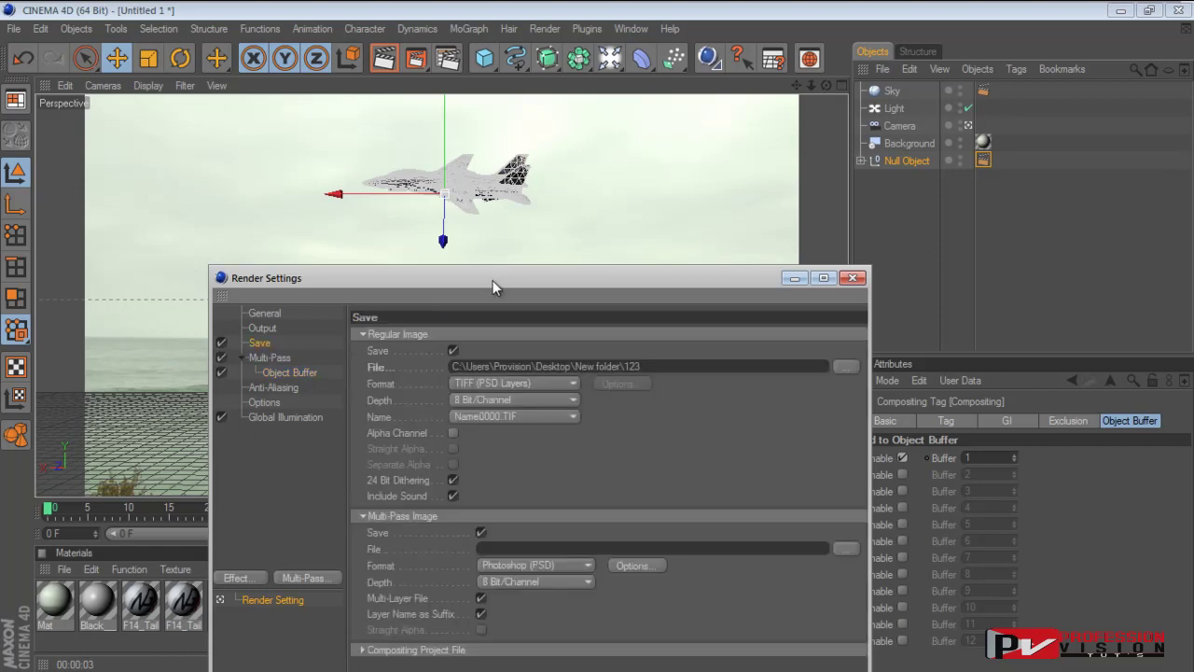
pyautogui.moveTo(494, 277); pyautogui.dragTo(499, 131)
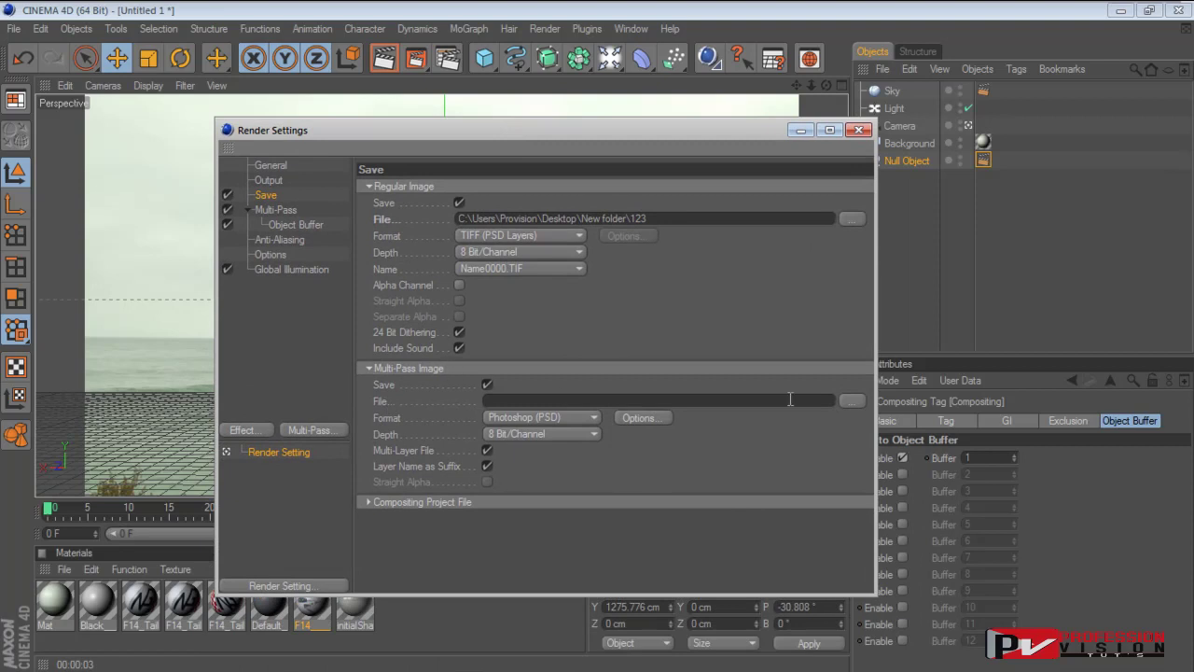
pyautogui.click(851, 401)
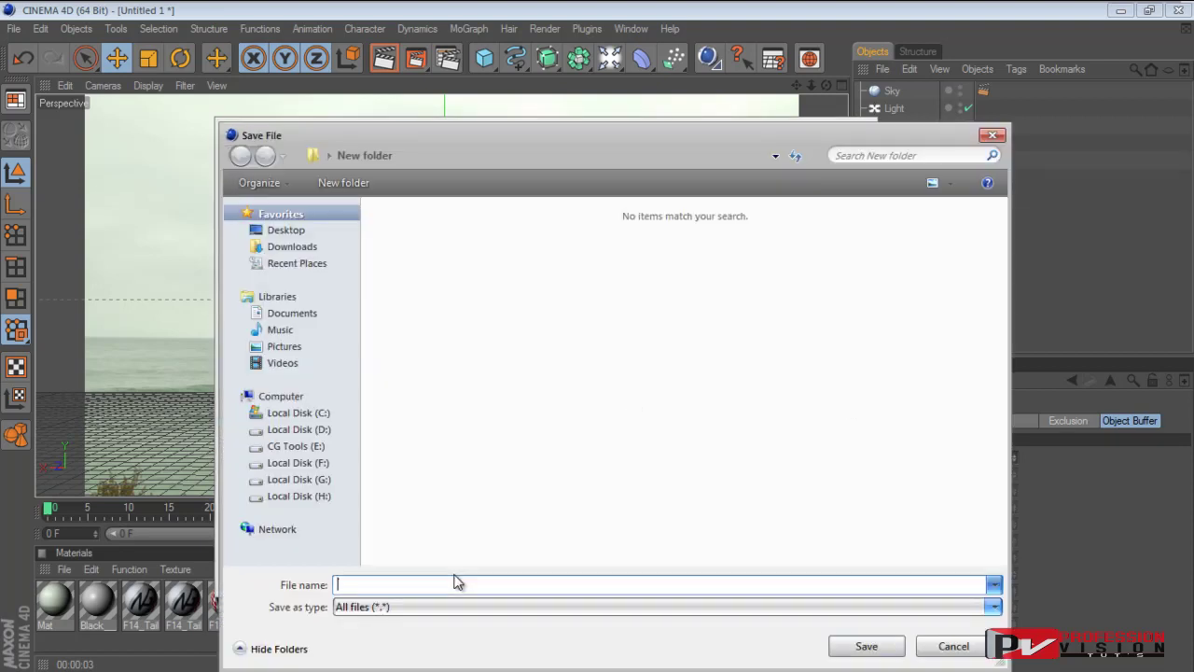
pyautogui.press('capslock')
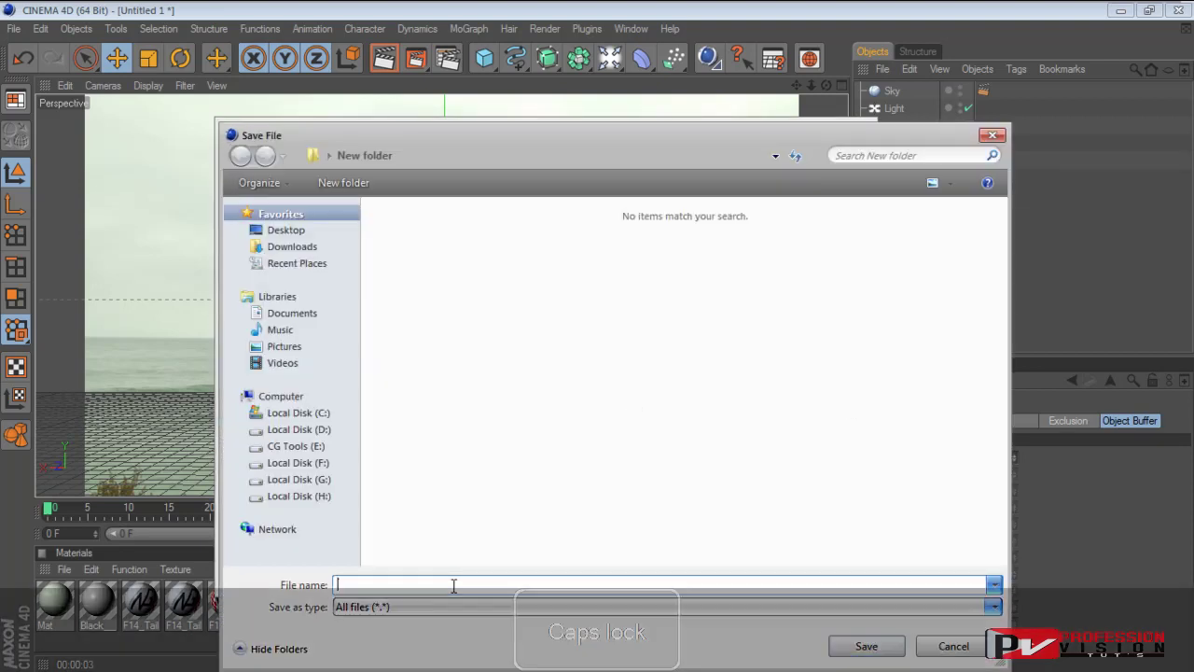
pyautogui.write('M')
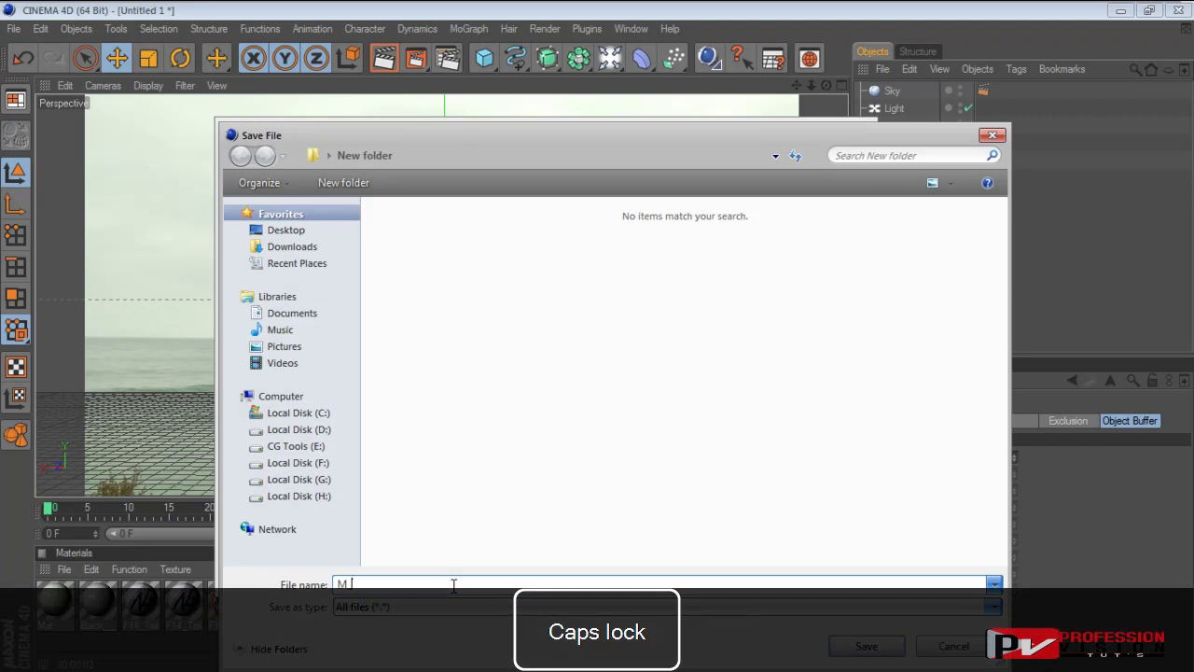
pyautogui.click(867, 650)
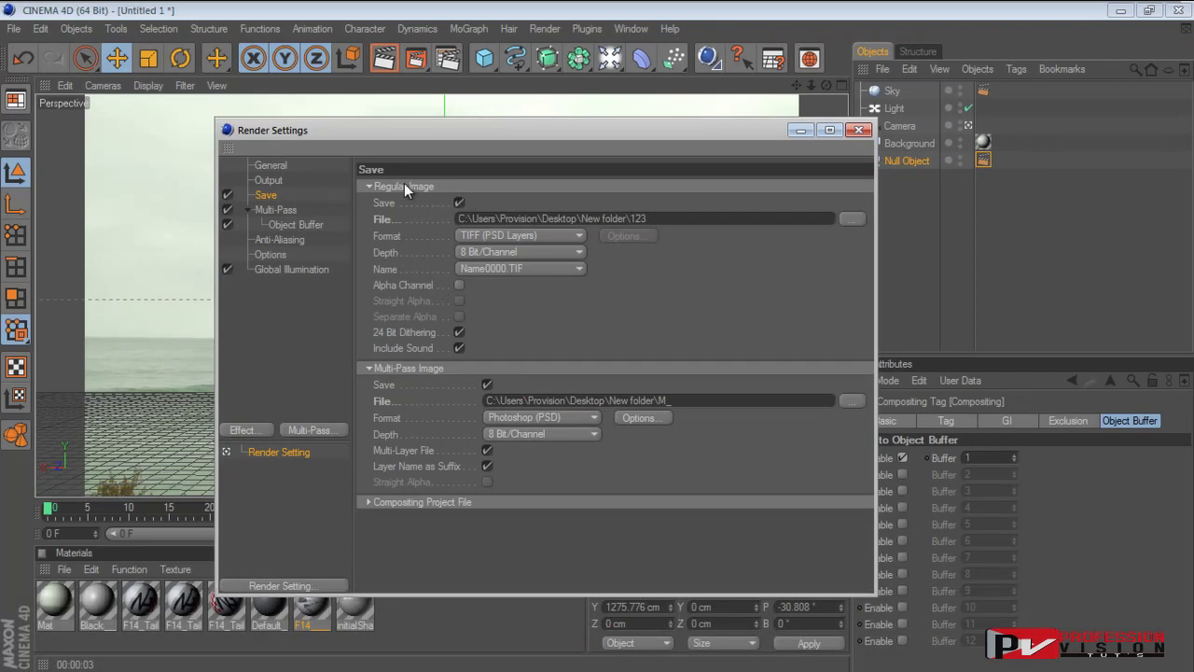
# Set the regular and multi-pass image formats to TARGA, enable the regular image's alpha channel, and close the render settings
pyautogui.click(506, 233)
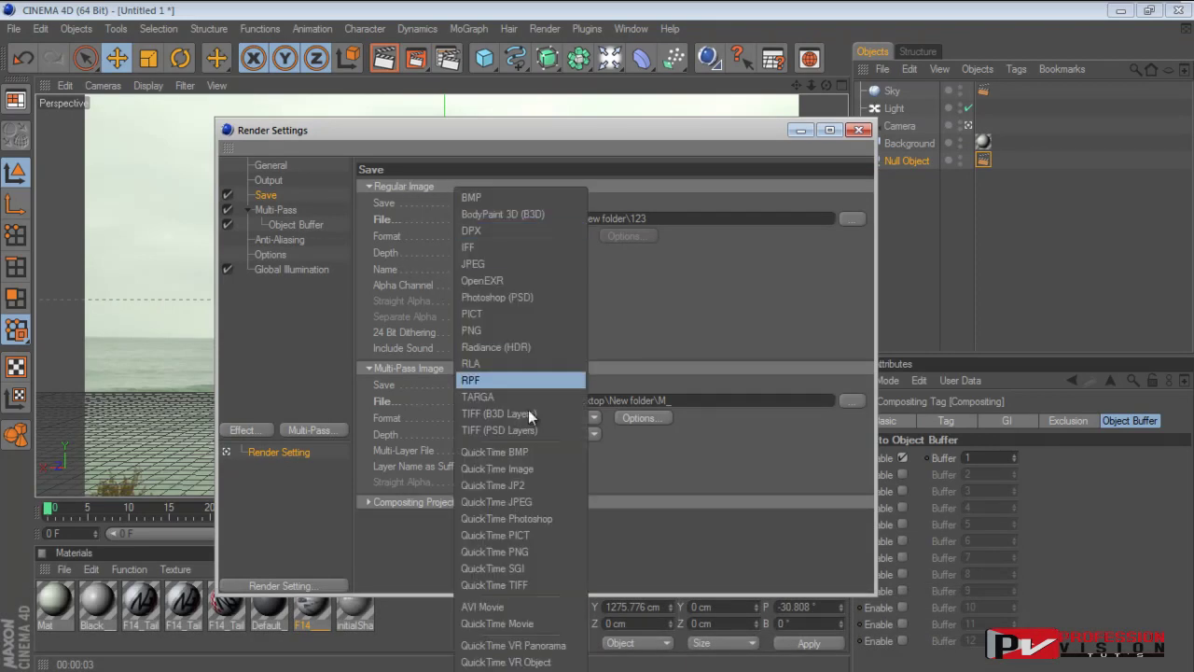
pyautogui.click(502, 398)
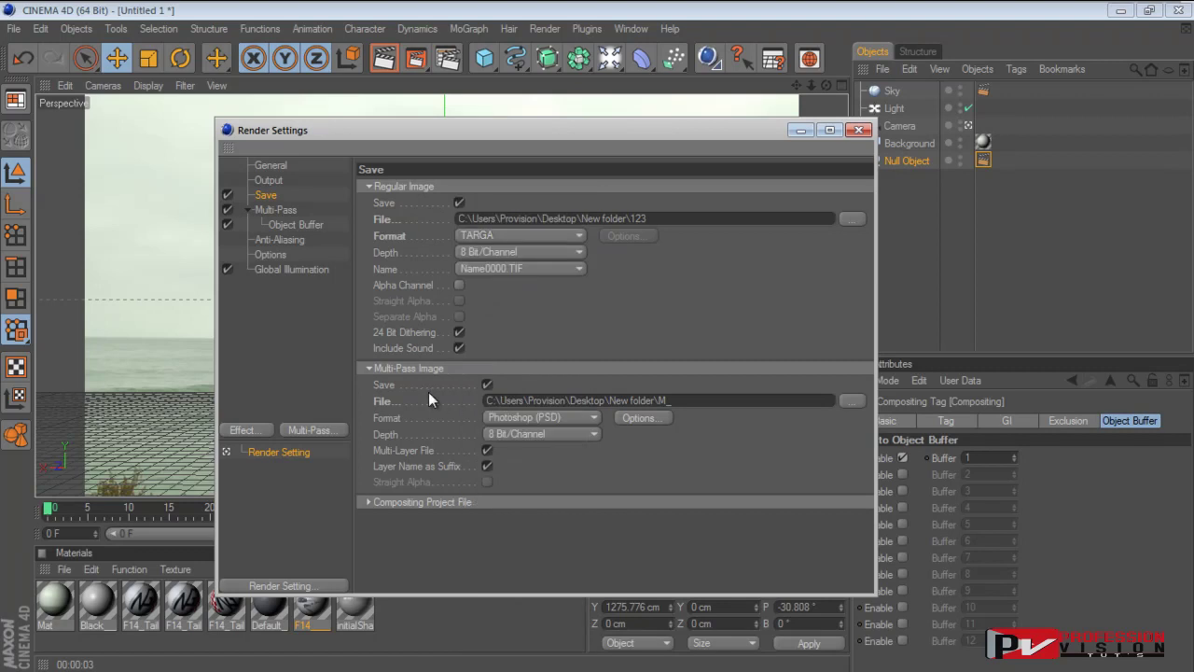
pyautogui.click(459, 285)
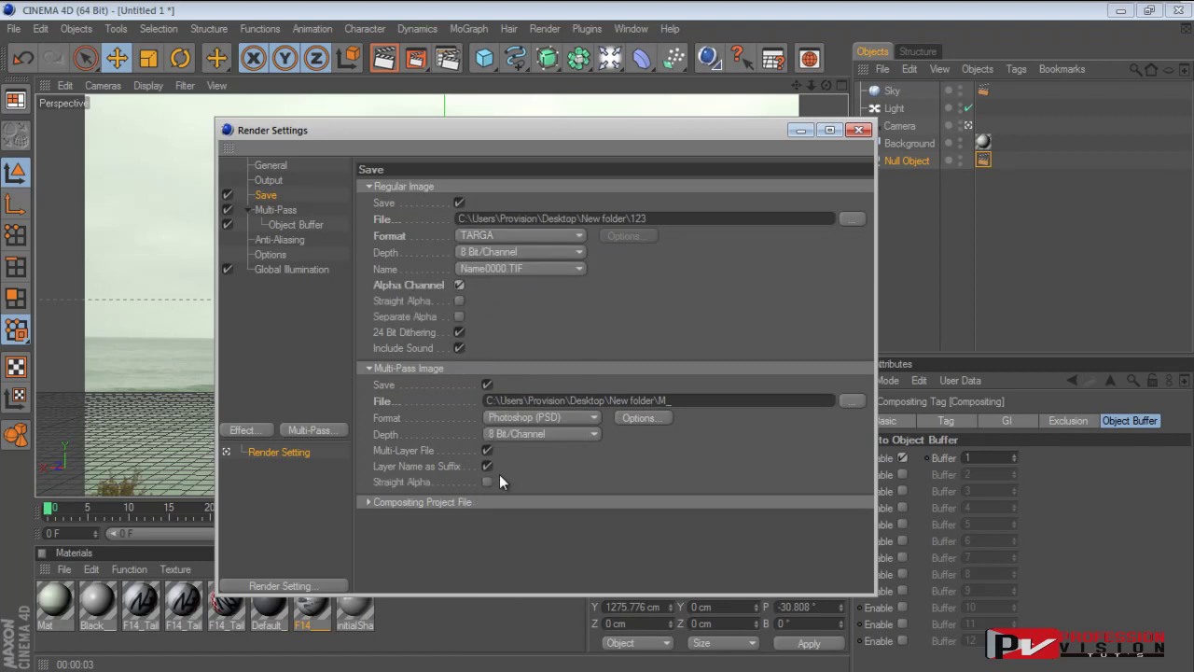
pyautogui.click(550, 417)
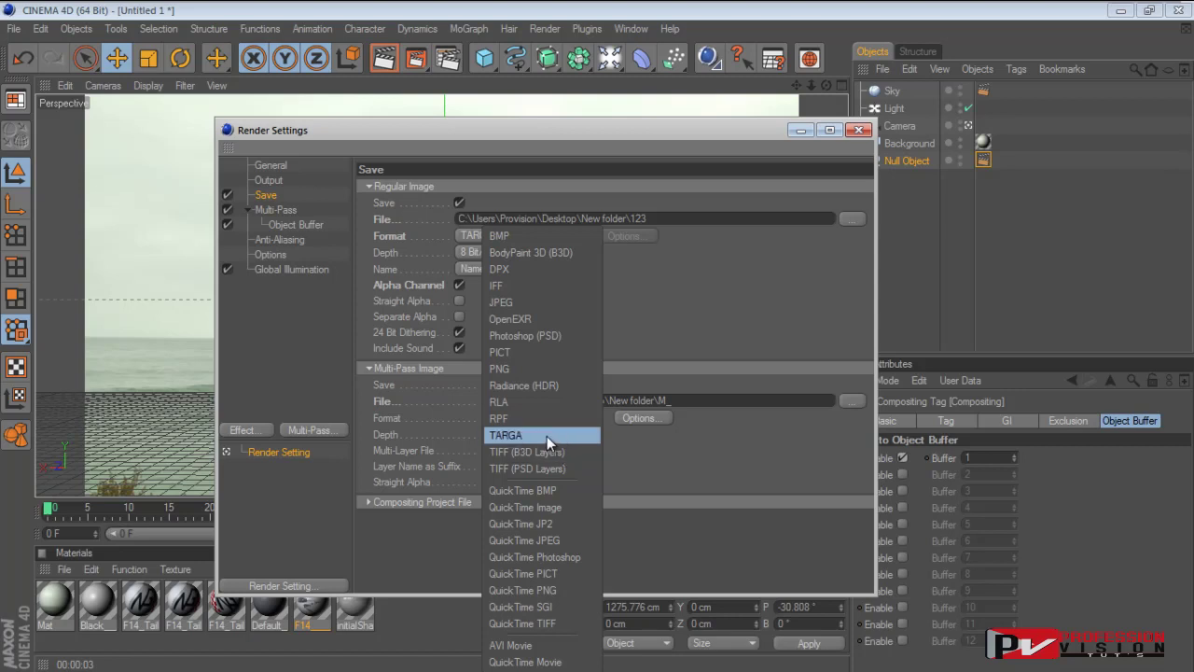
pyautogui.click(546, 436)
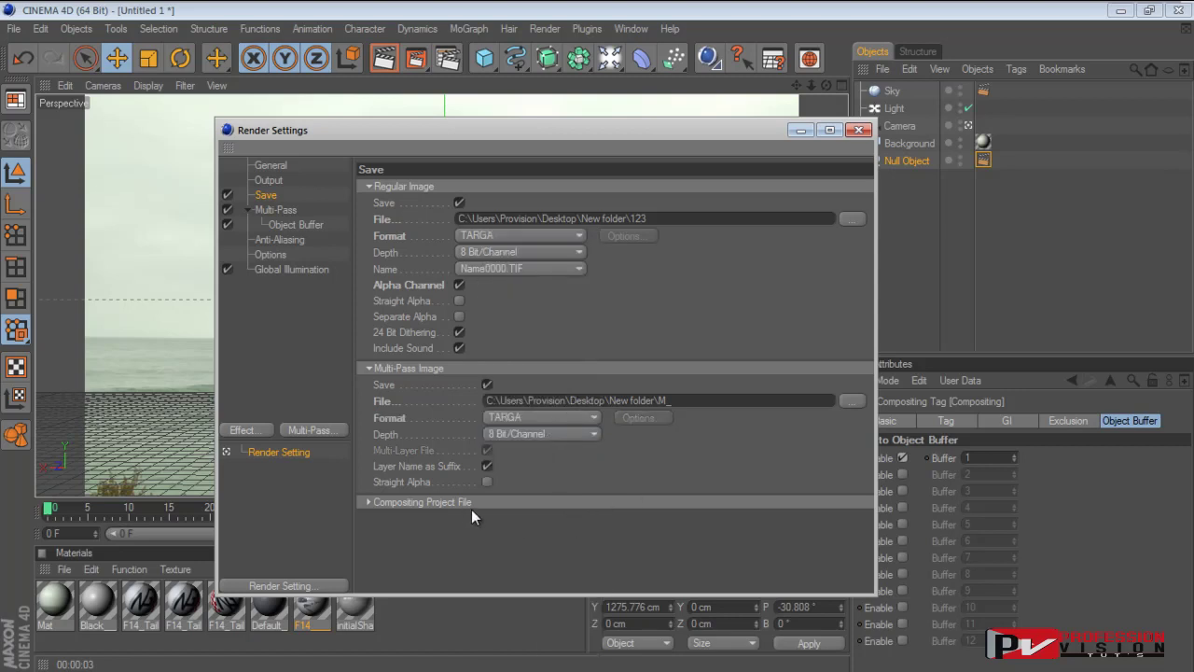
pyautogui.click(859, 130)
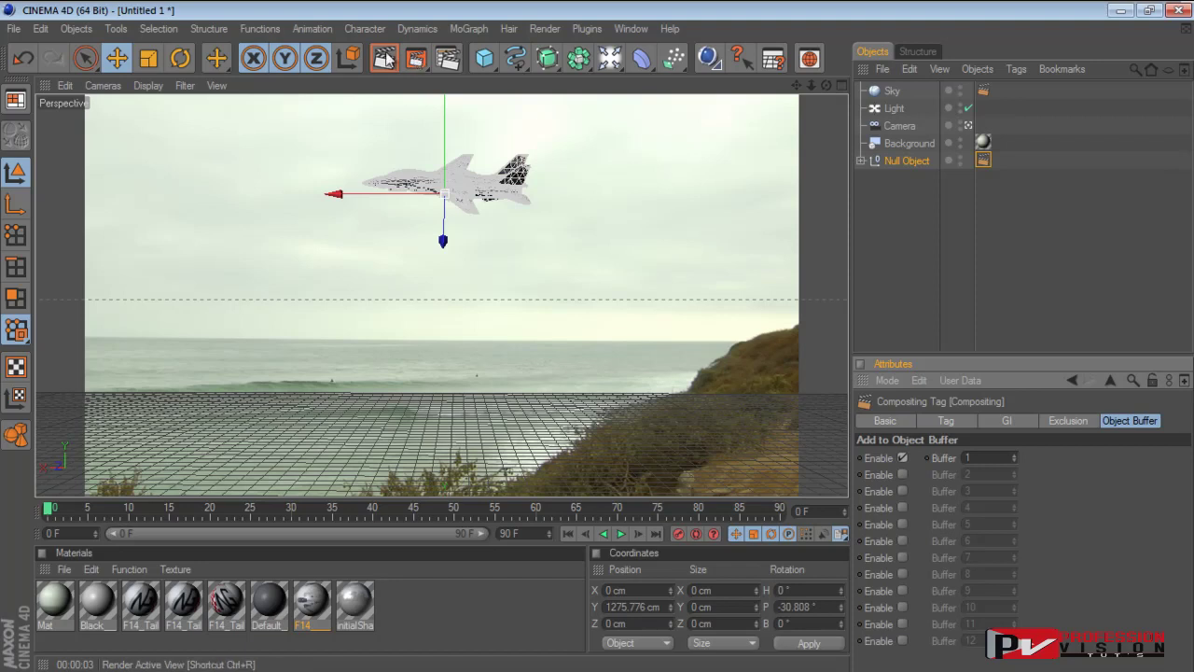
# Render the scene to the Picture Viewer, close the viewer and switch to Adobe After Effects
pyautogui.click(416, 58)
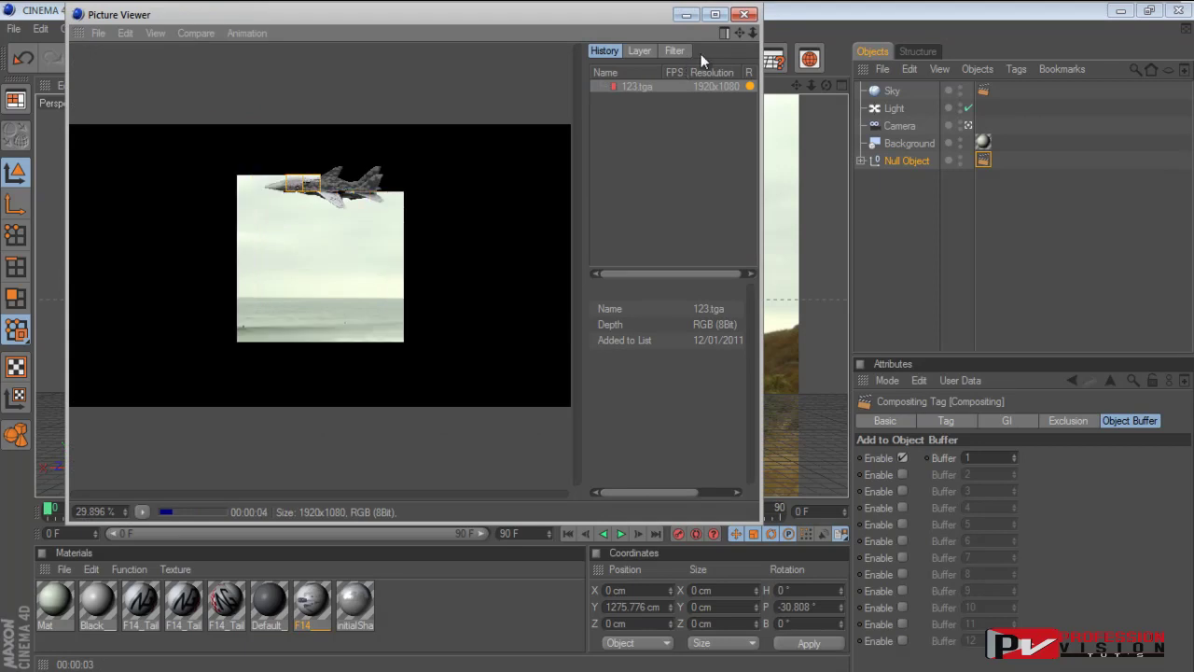
pyautogui.click(714, 14)
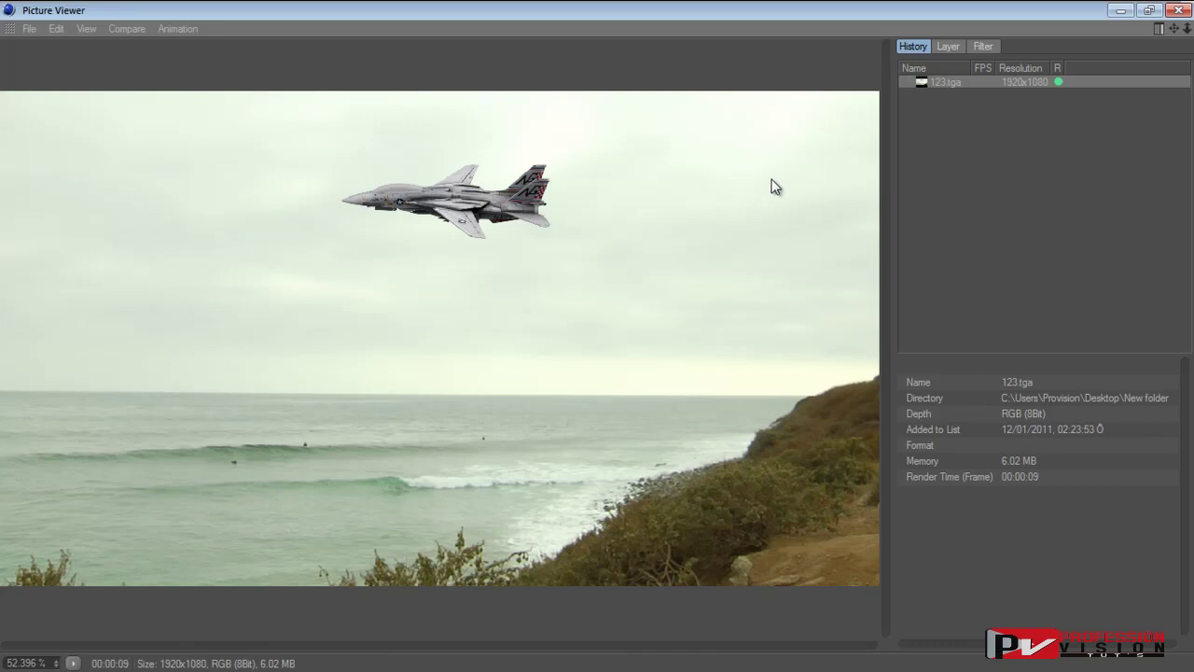
pyautogui.click(1177, 11)
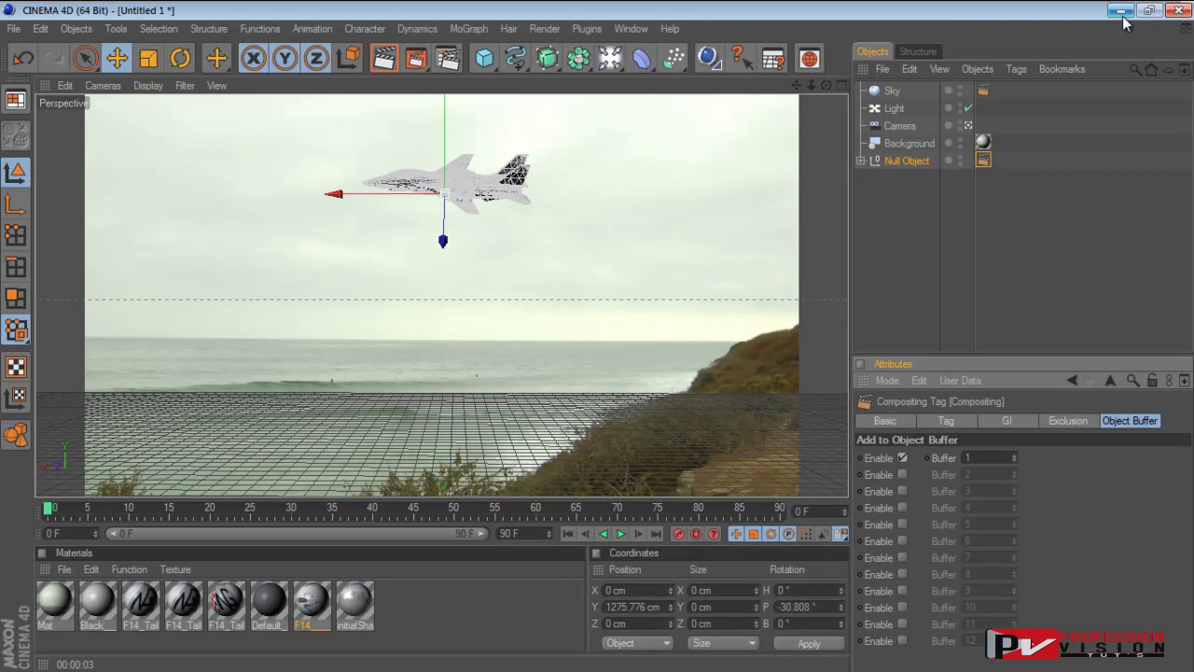
pyautogui.click(1122, 13)
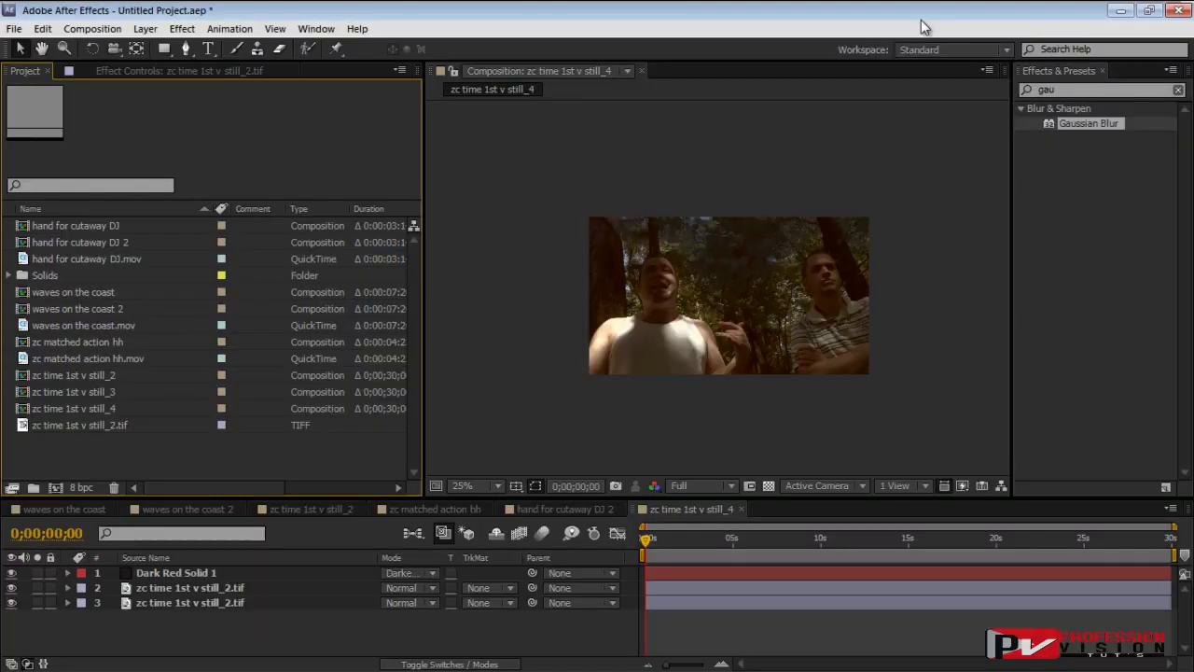
pyautogui.doubleClick(228, 462)
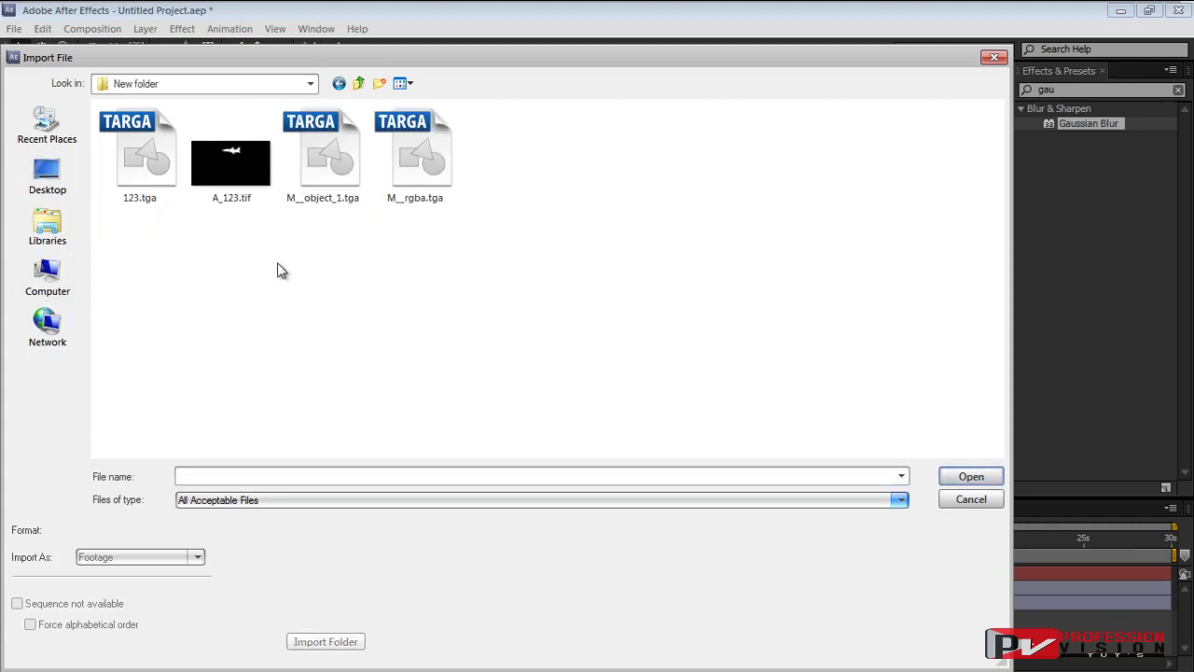
pyautogui.moveTo(534, 282); pyautogui.dragTo(108, 159)
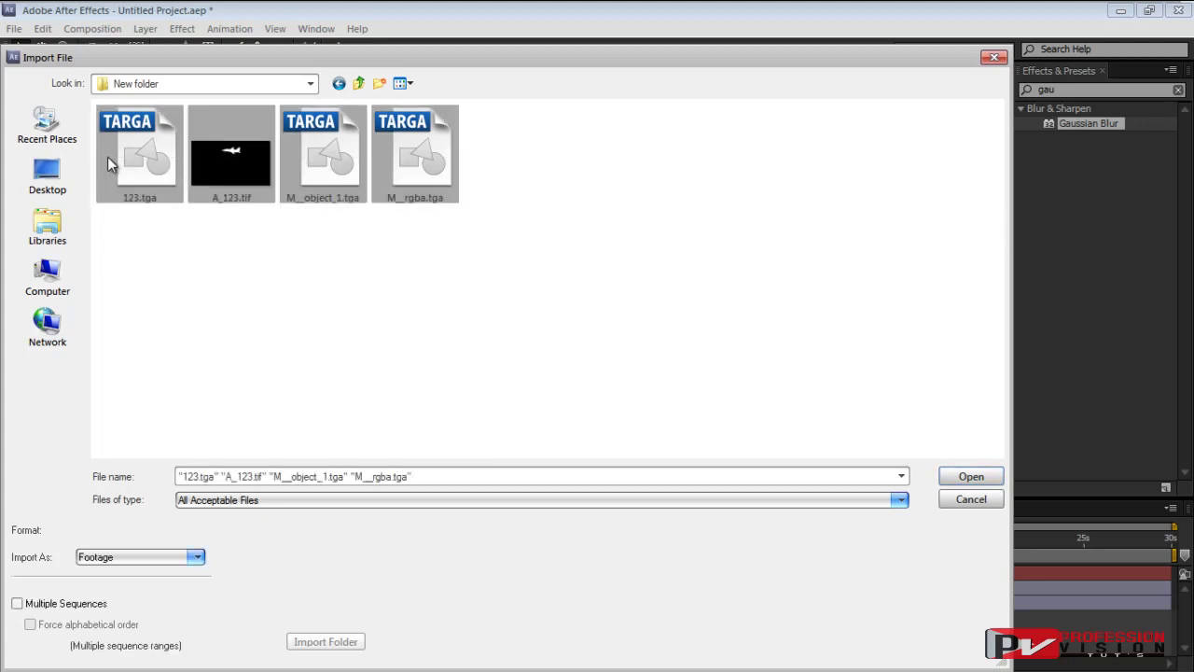
pyautogui.click(970, 499)
# Start a new project without saving the changes to the open one
pyautogui.click(14, 28)
pyautogui.moveTo(21, 49)
pyautogui.click(293, 49)
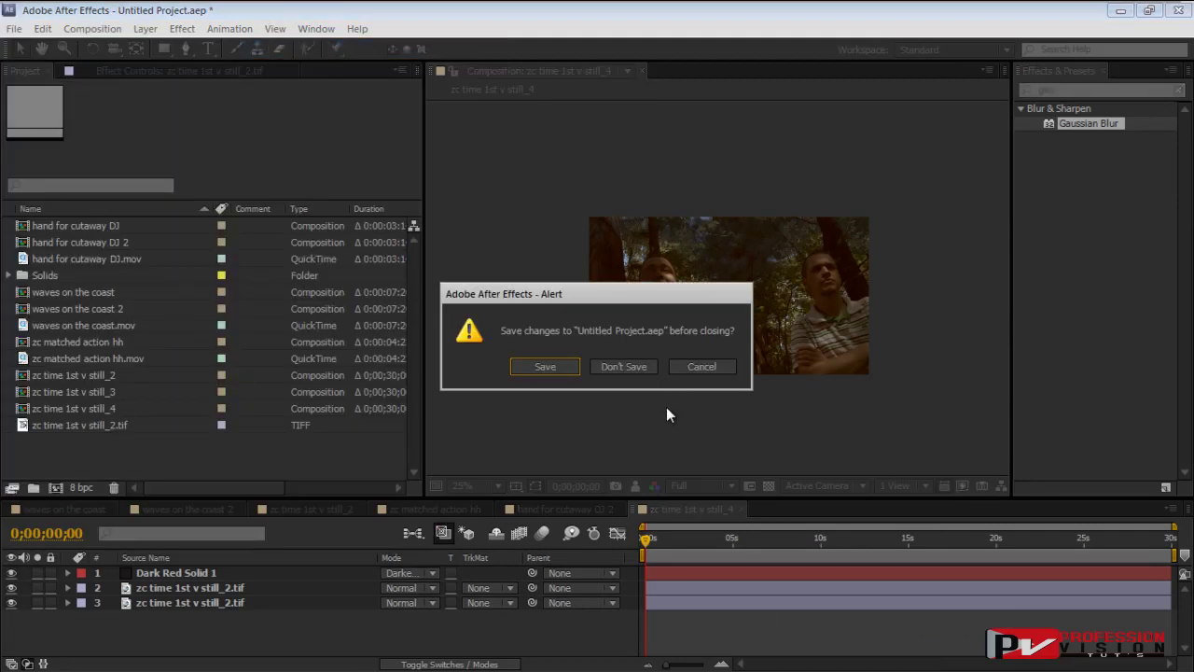
pyautogui.click(629, 370)
# Import 123.tga, A_123.tif, M__object_1.tga and M__rgba.tga, interpreting the unlabeled alpha as Straight - Unmatted
pyautogui.press('F9')
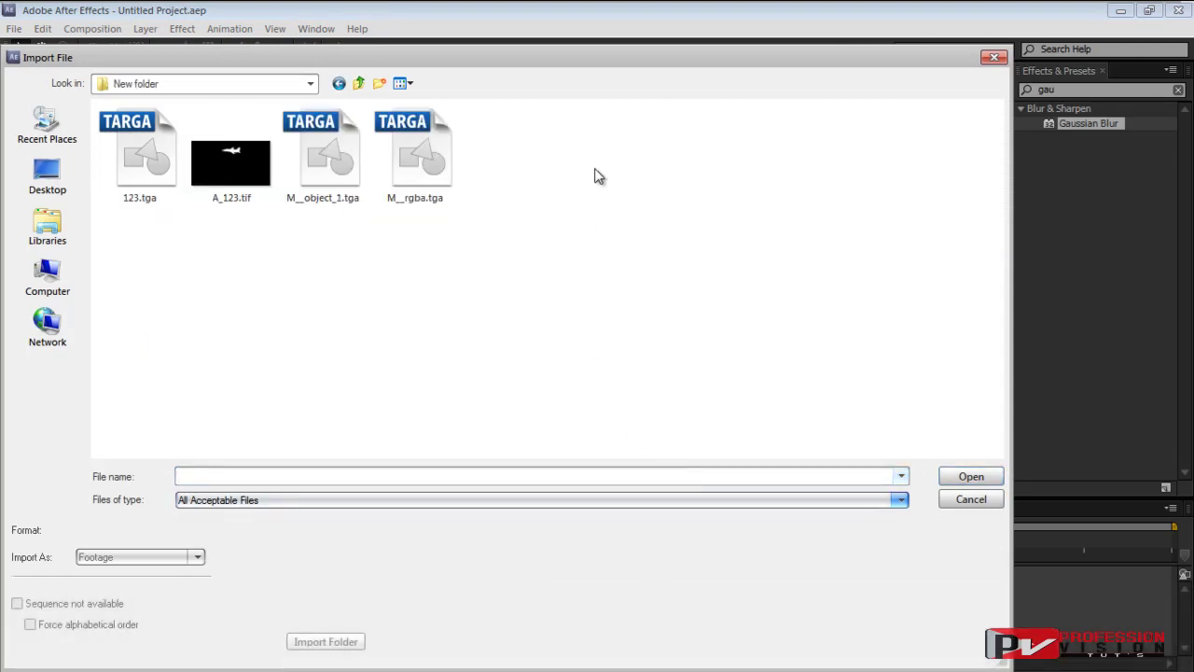
pyautogui.moveTo(595, 164); pyautogui.dragTo(143, 266)
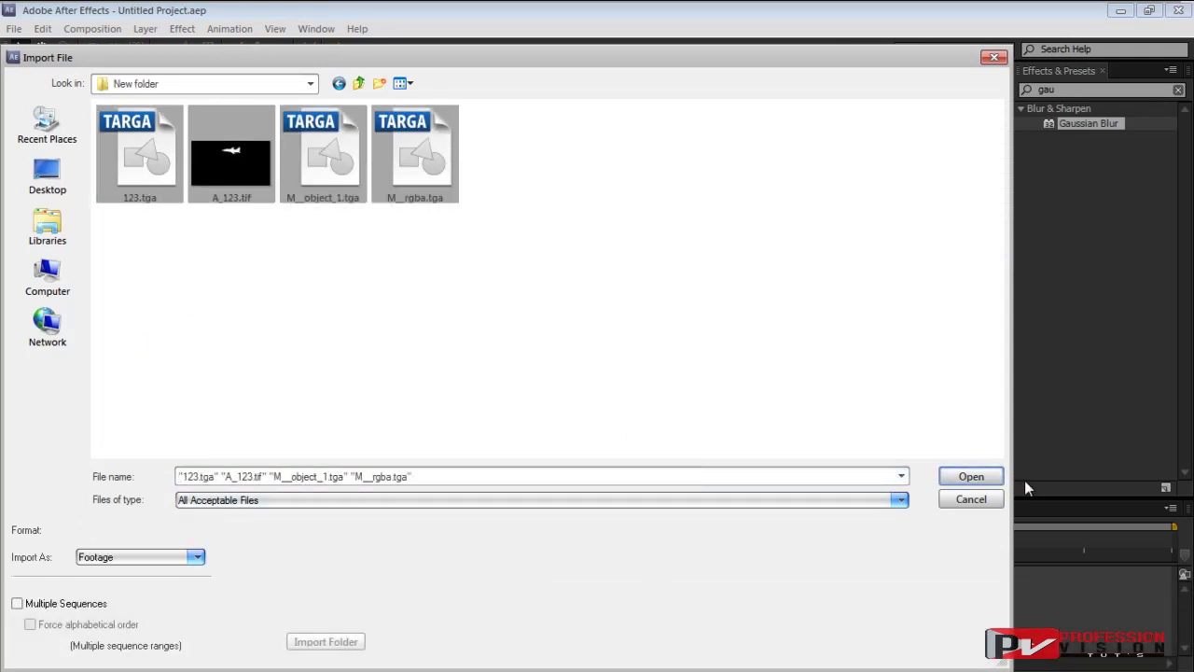
pyautogui.click(956, 477)
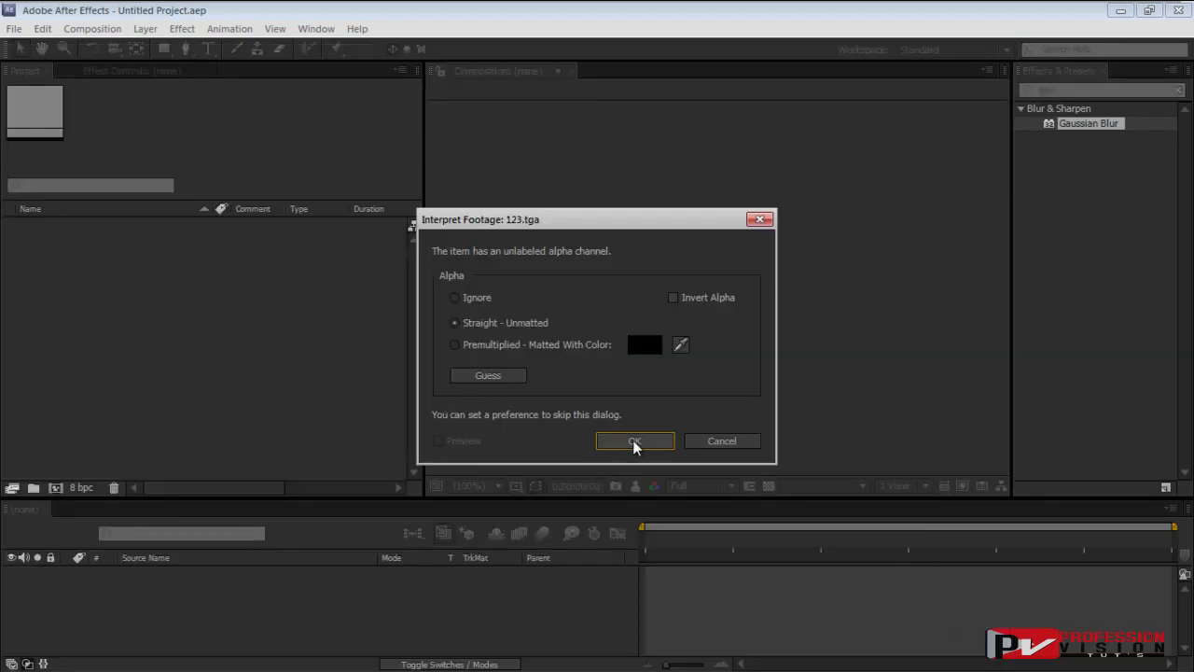
pyautogui.click(634, 443)
pyautogui.click(634, 443)
# Import the footage waves on the coast.mov into the project
pyautogui.click(147, 369)
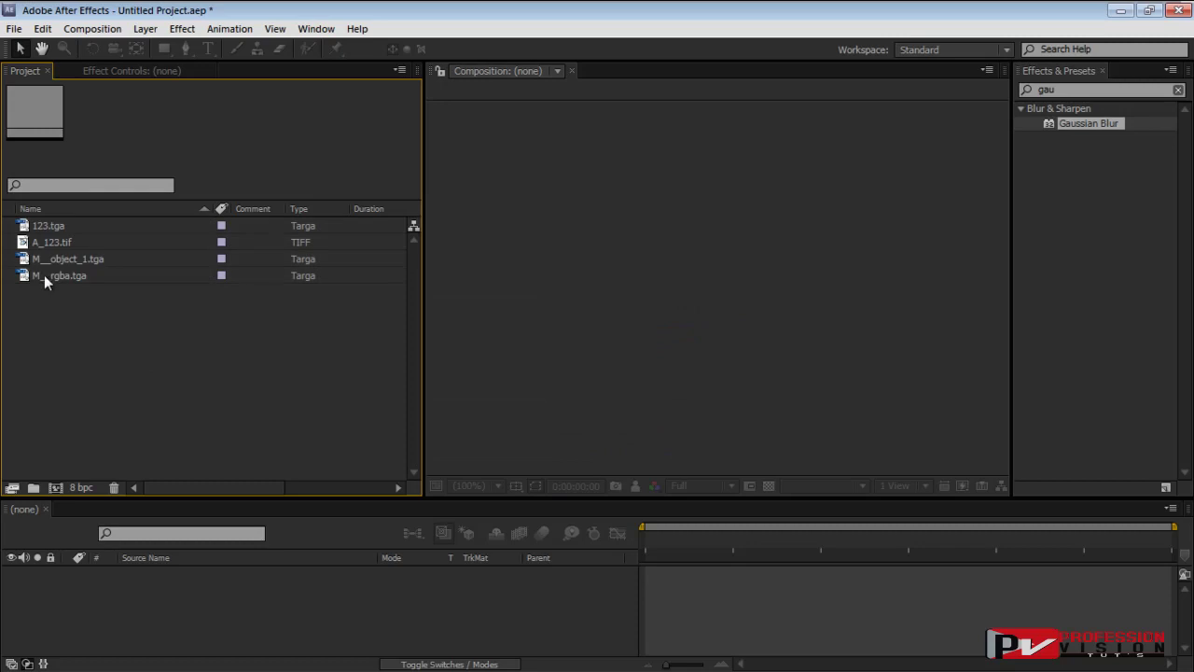
pyautogui.click(50, 228)
pyautogui.click(133, 385)
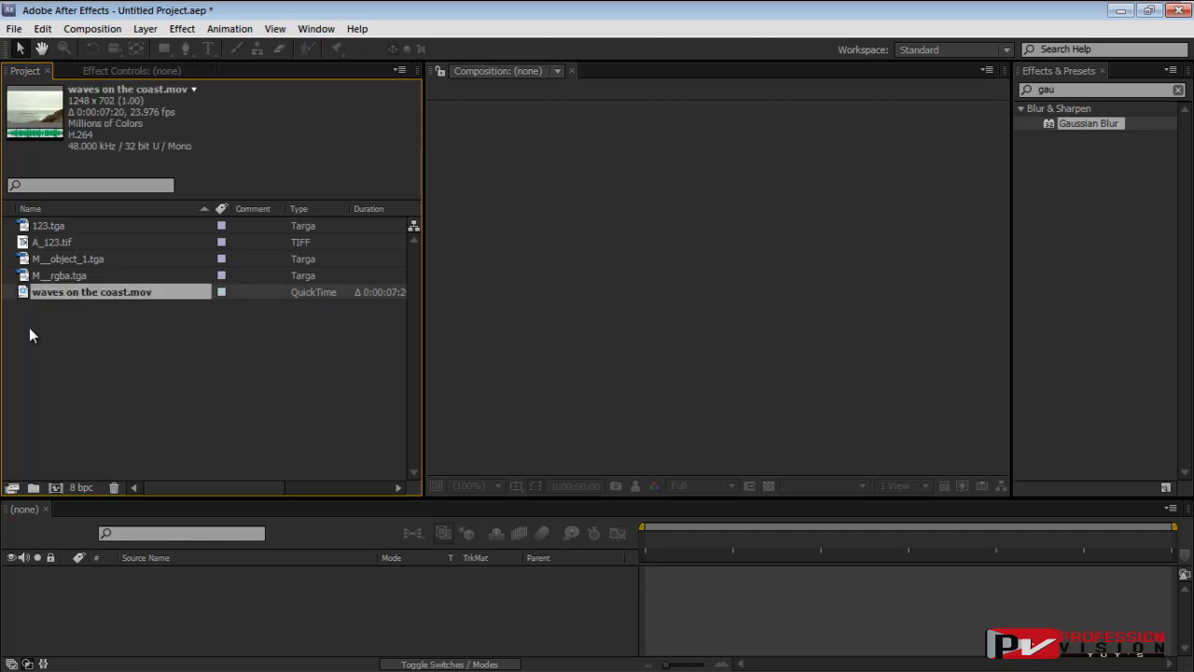
# Create a composition from waves on the coast.mov and enlarge the timeline area
pyautogui.click(55, 487)
pyautogui.moveTo(396, 500); pyautogui.dragTo(400, 457)
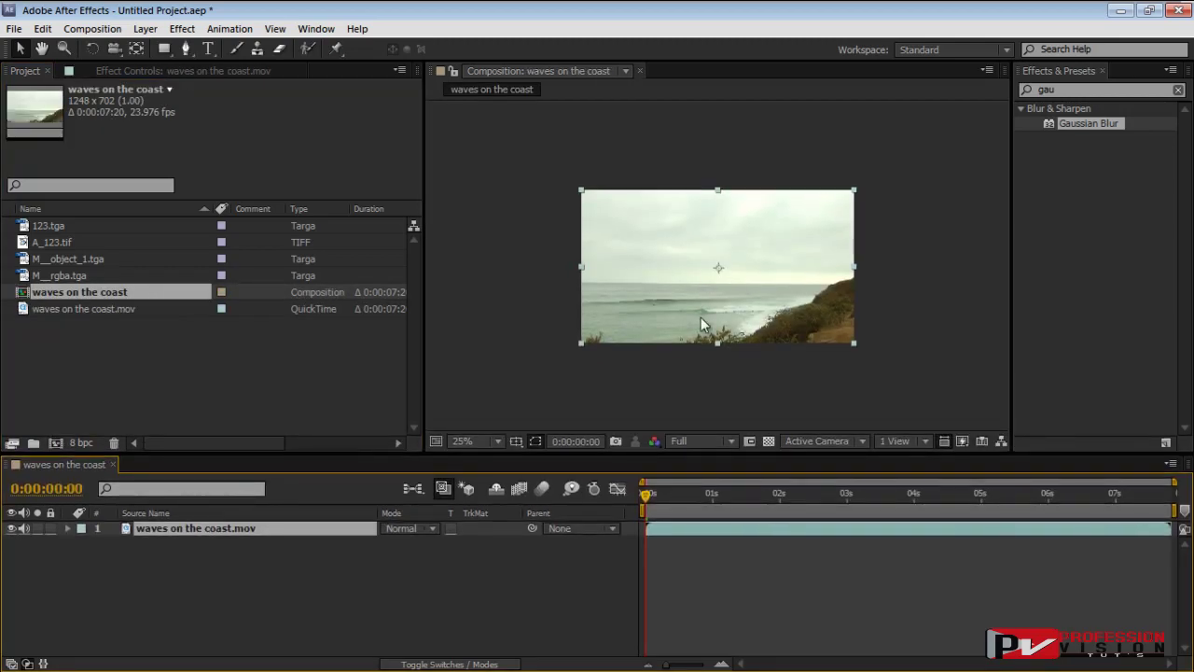
pyautogui.scroll(1, 701, 322)
# Preview M__rgba.tga, M__object_1.tga, A_123.tif and 123.tga one at a time, closing each footage view to examine the render passes
pyautogui.click(39, 276)
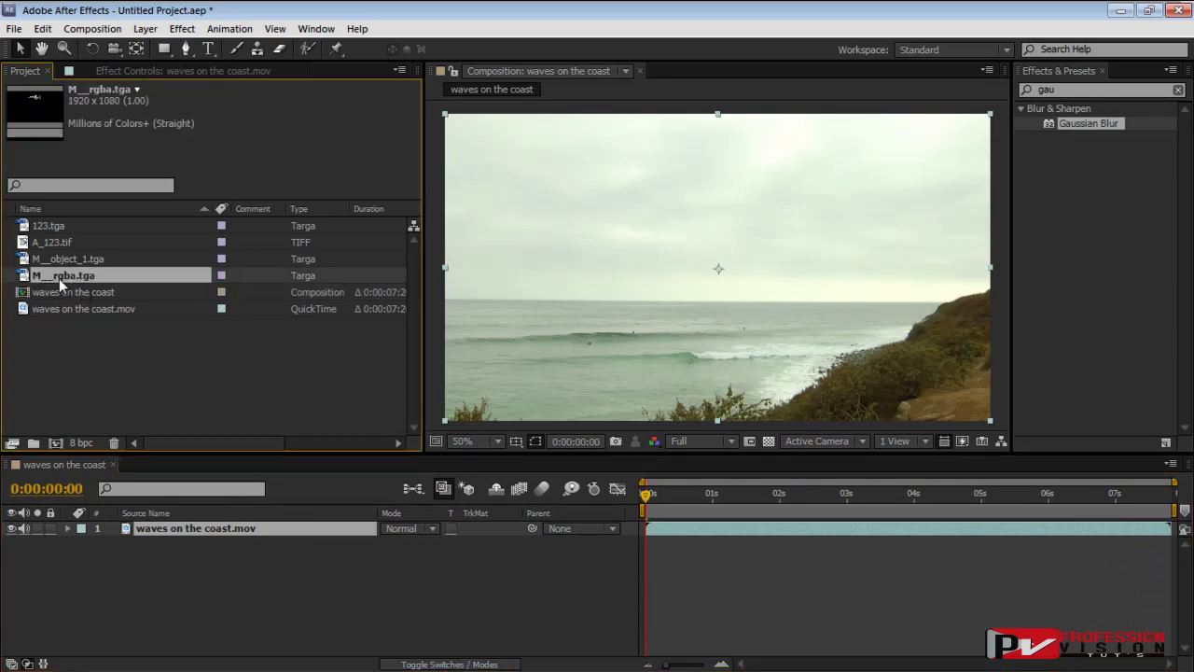
pyautogui.doubleClick(59, 278)
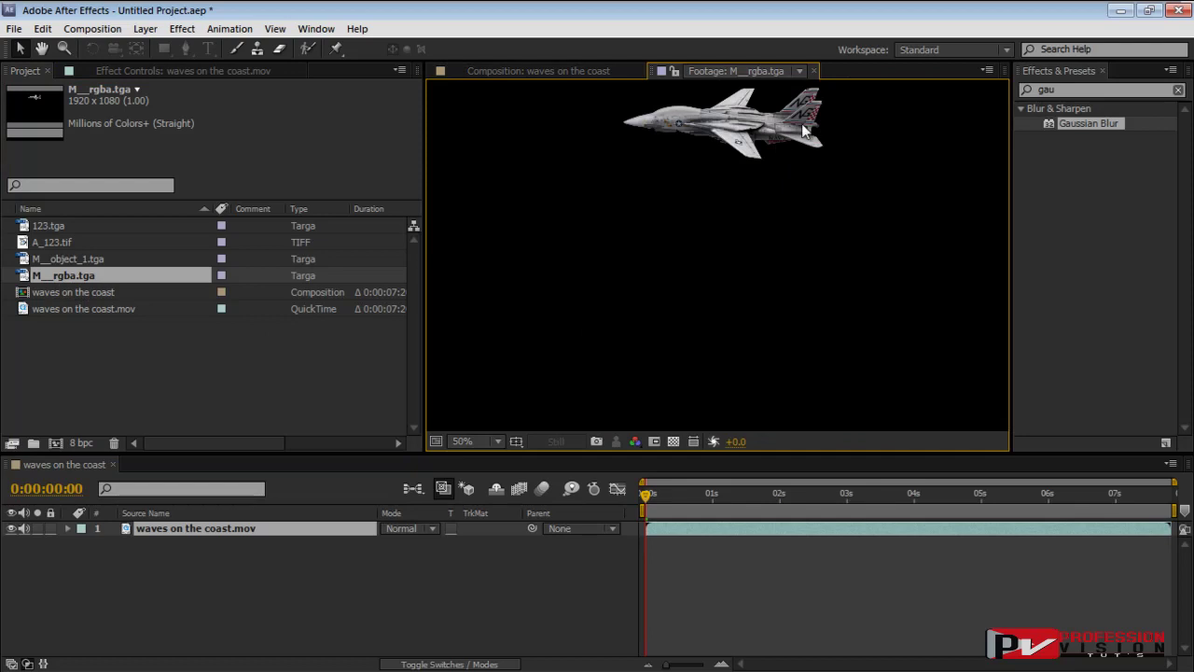
pyautogui.click(813, 71)
pyautogui.click(107, 263)
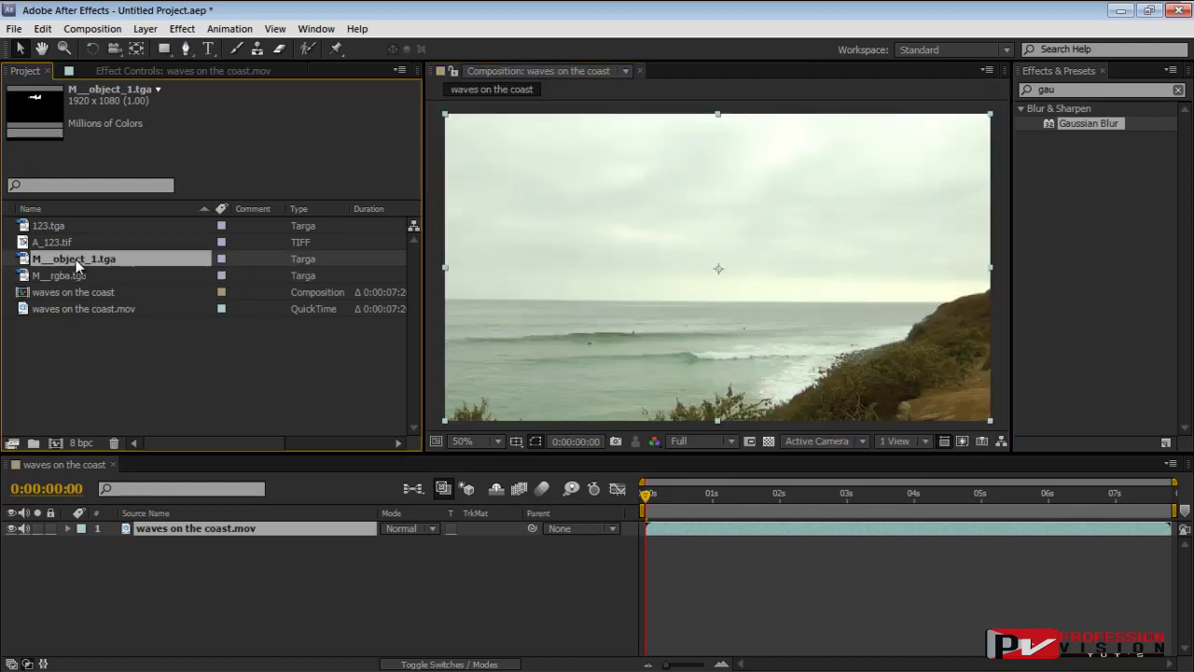
pyautogui.doubleClick(76, 259)
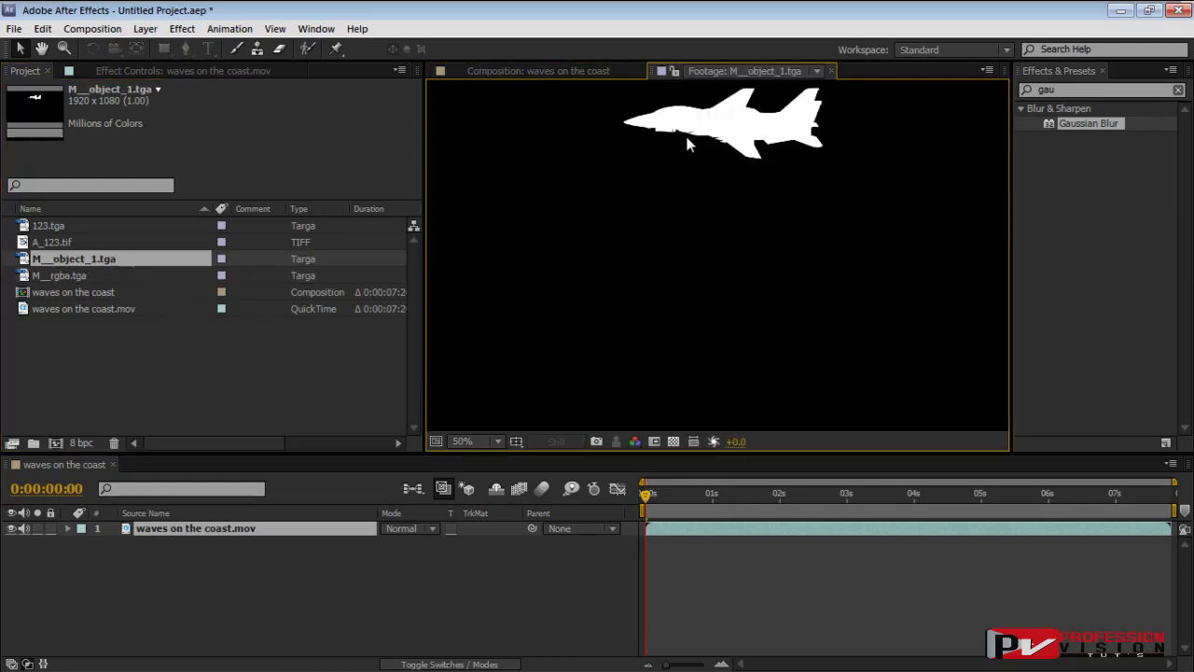
pyautogui.click(830, 71)
pyautogui.click(67, 242)
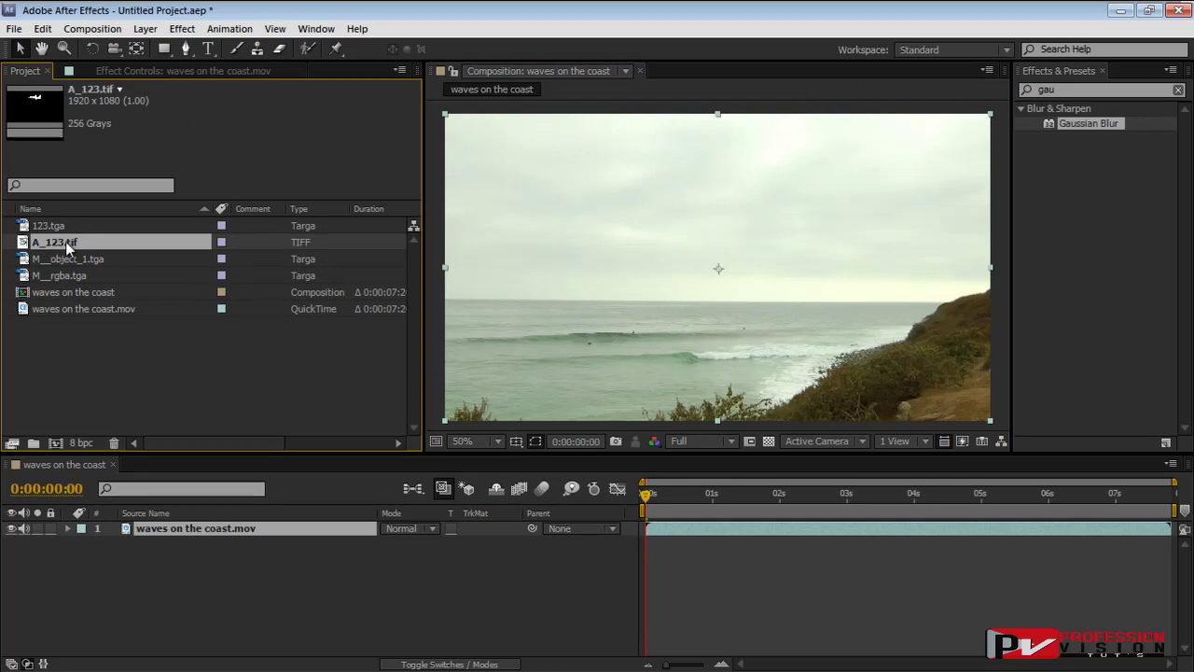
pyautogui.doubleClick(65, 242)
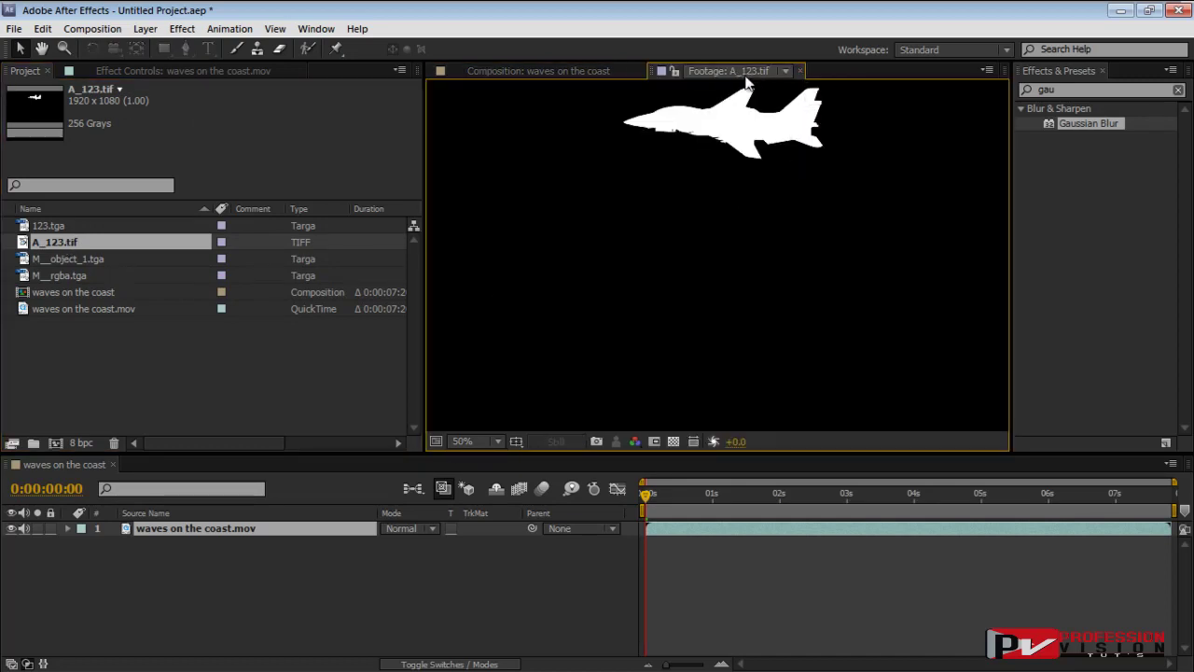
pyautogui.click(799, 71)
pyautogui.doubleClick(96, 226)
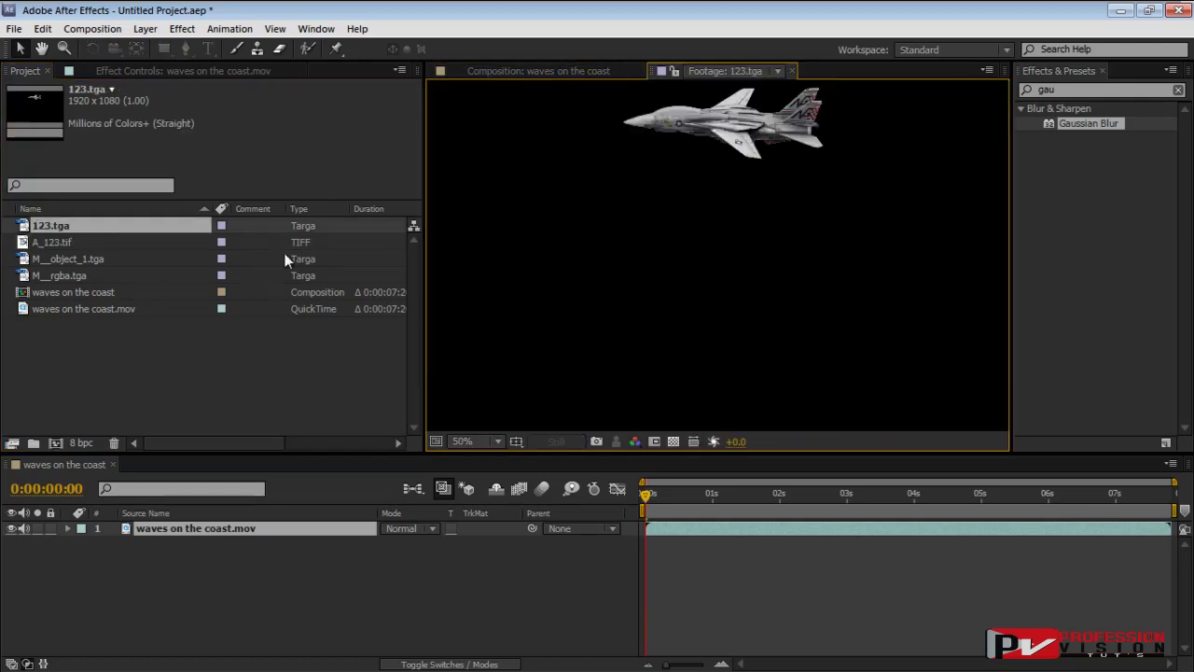
pyautogui.click(792, 72)
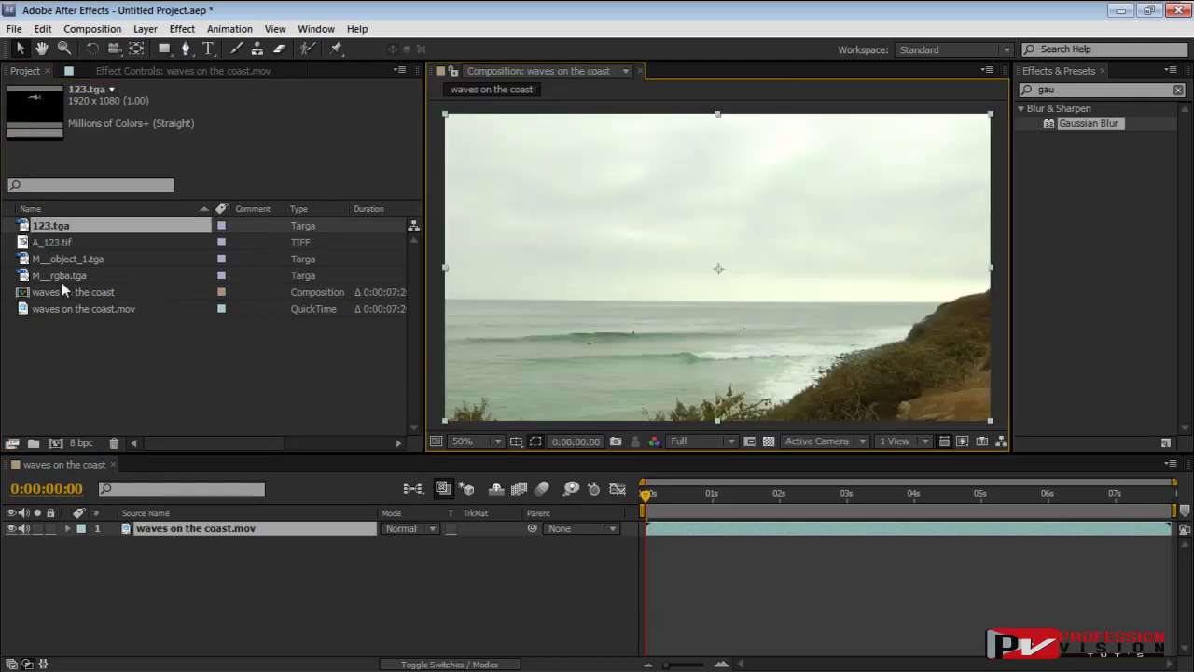
# Compare the footage details of M__rgba.tga and 123.tga, including their alpha interpretation
pyautogui.click(65, 276)
pyautogui.click(67, 227)
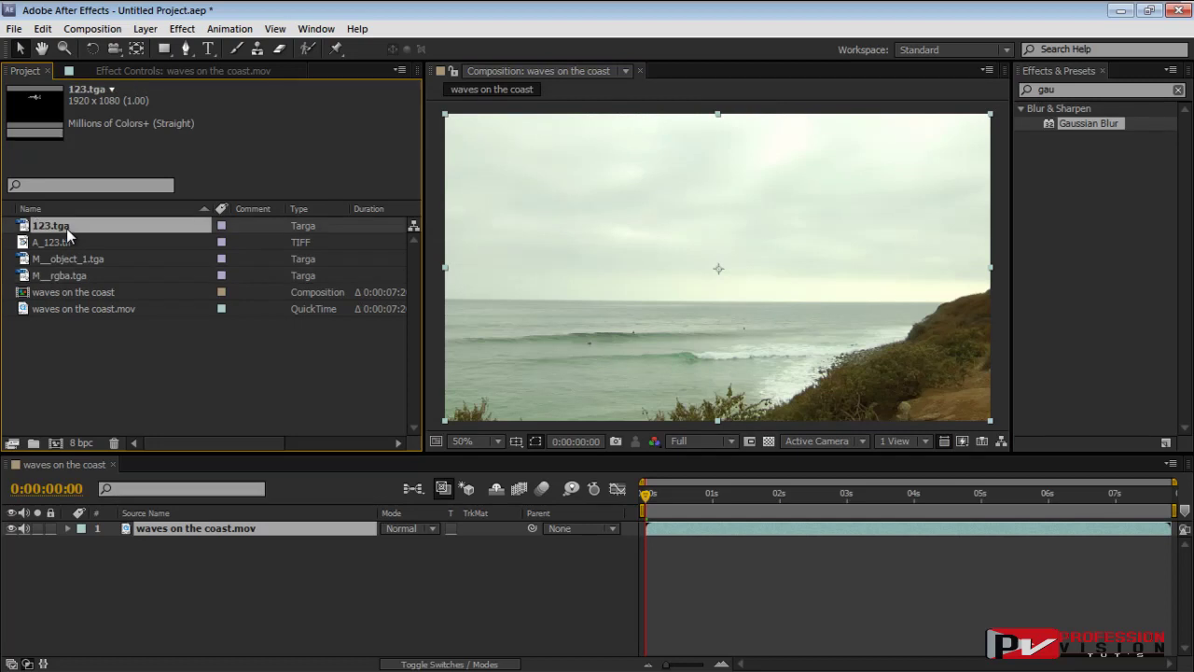
pyautogui.click(67, 277)
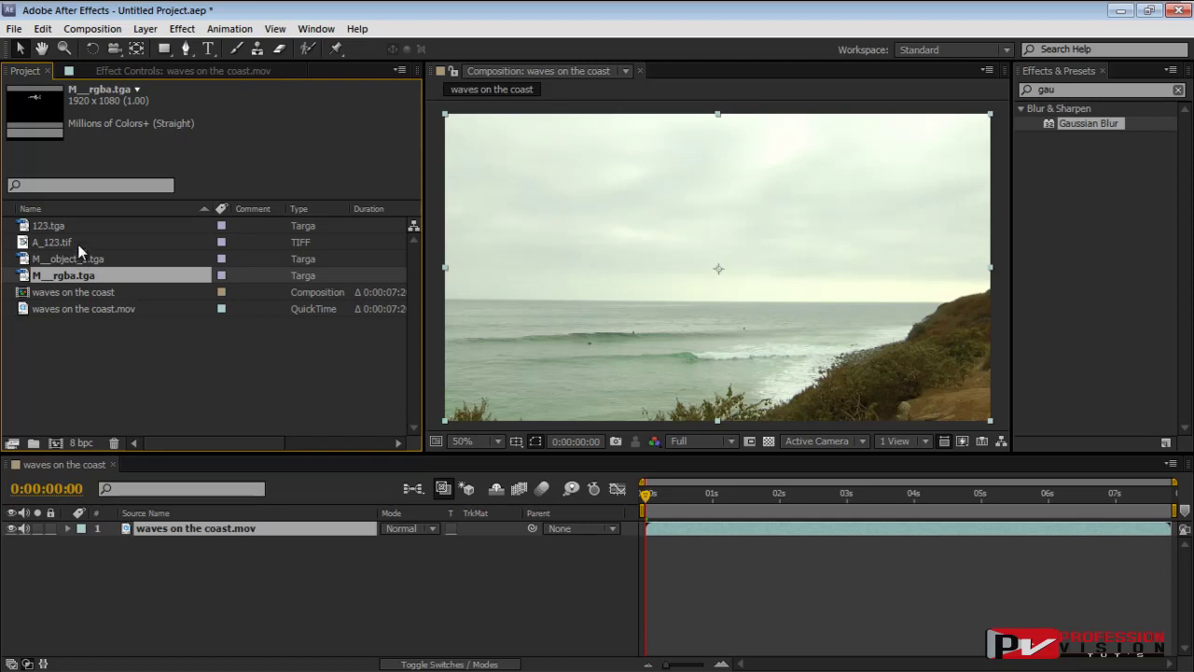
pyautogui.click(58, 226)
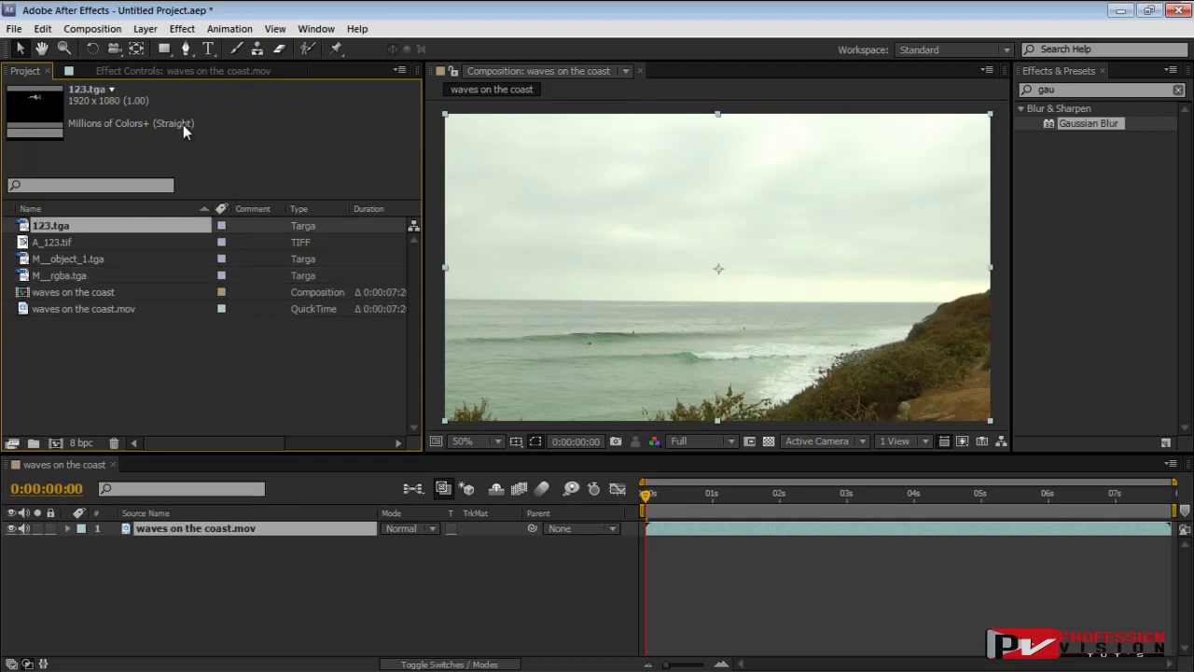
pyautogui.click(52, 277)
# Add 123.tga to the composition as a layer above the coast footage
pyautogui.click(37, 229)
pyautogui.moveTo(26, 232); pyautogui.dragTo(180, 523)
pyautogui.press(',')
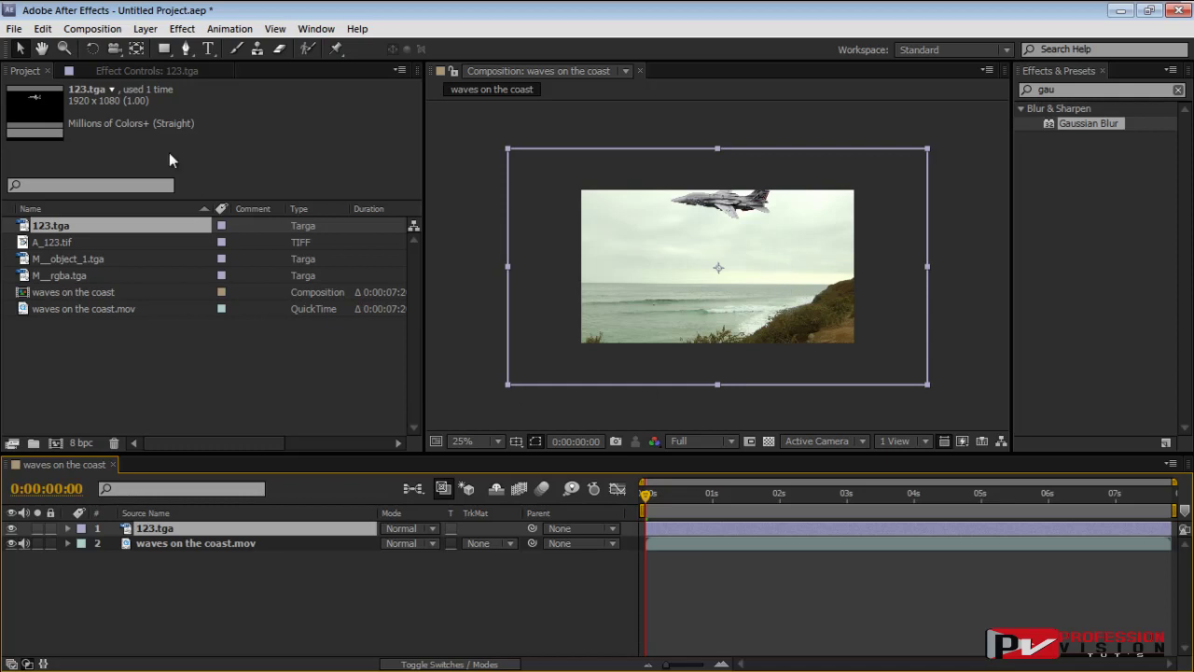
# Check the coast footage's dimensions and scale the 123.tga layer to 67% so it fits the composition
pyautogui.click(55, 310)
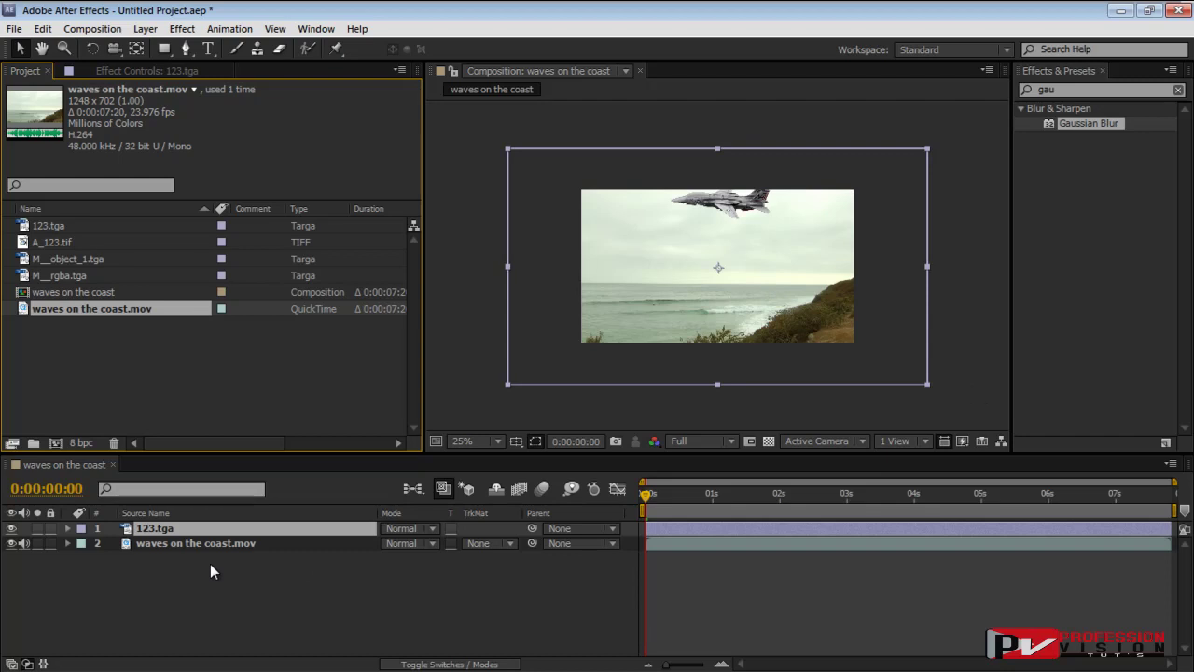
pyautogui.press('s')
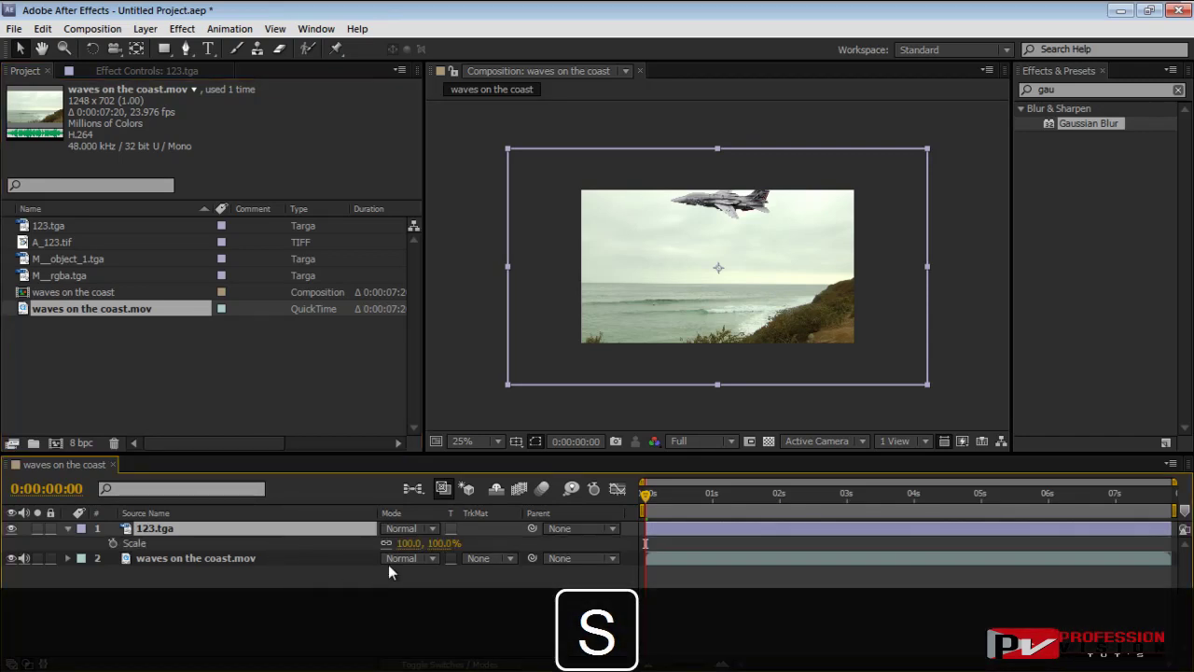
pyautogui.moveTo(408, 551); pyautogui.dragTo(380, 543)
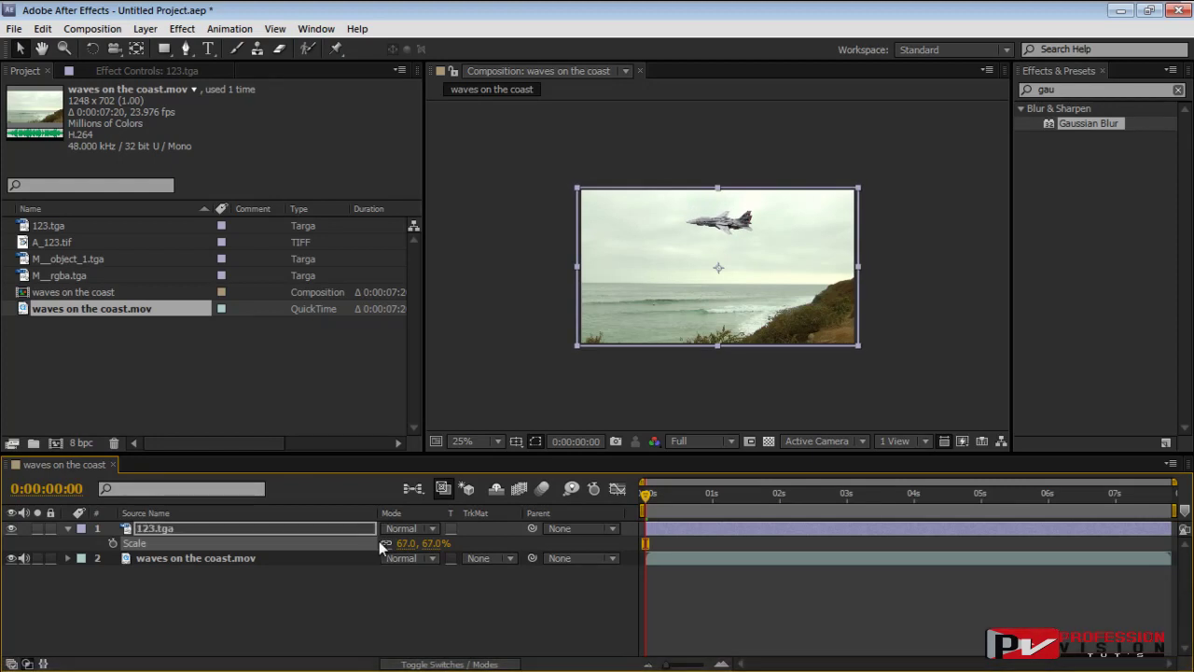
pyautogui.scroll(5, 700, 319)
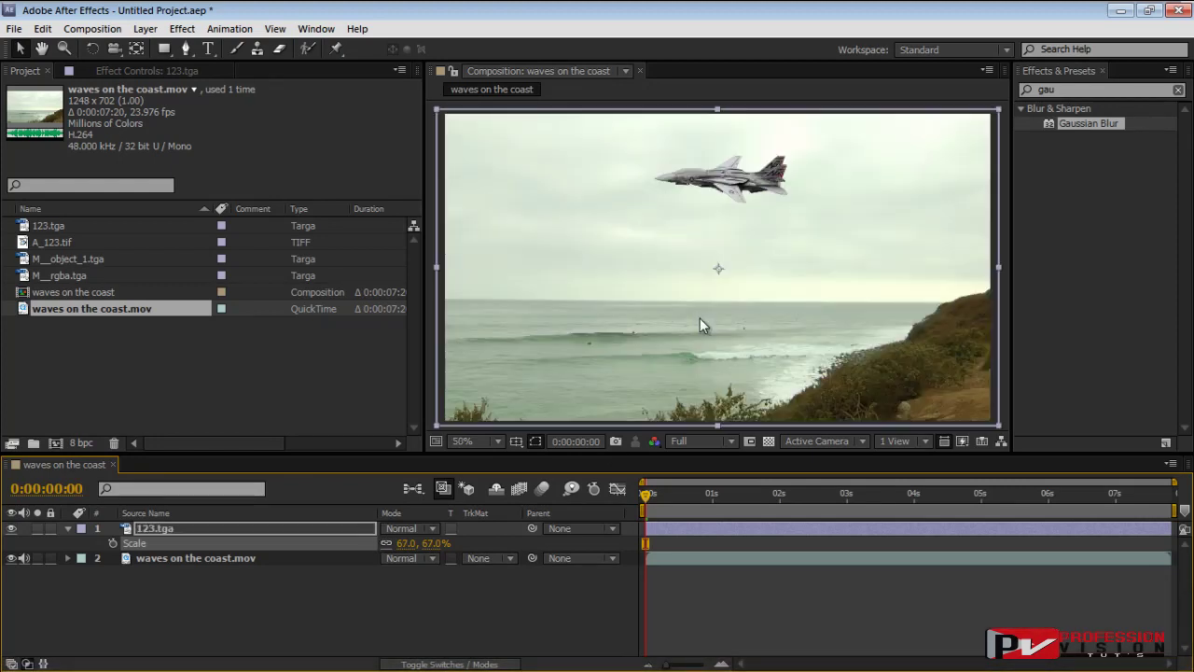
pyautogui.scroll(-1, 727, 215)
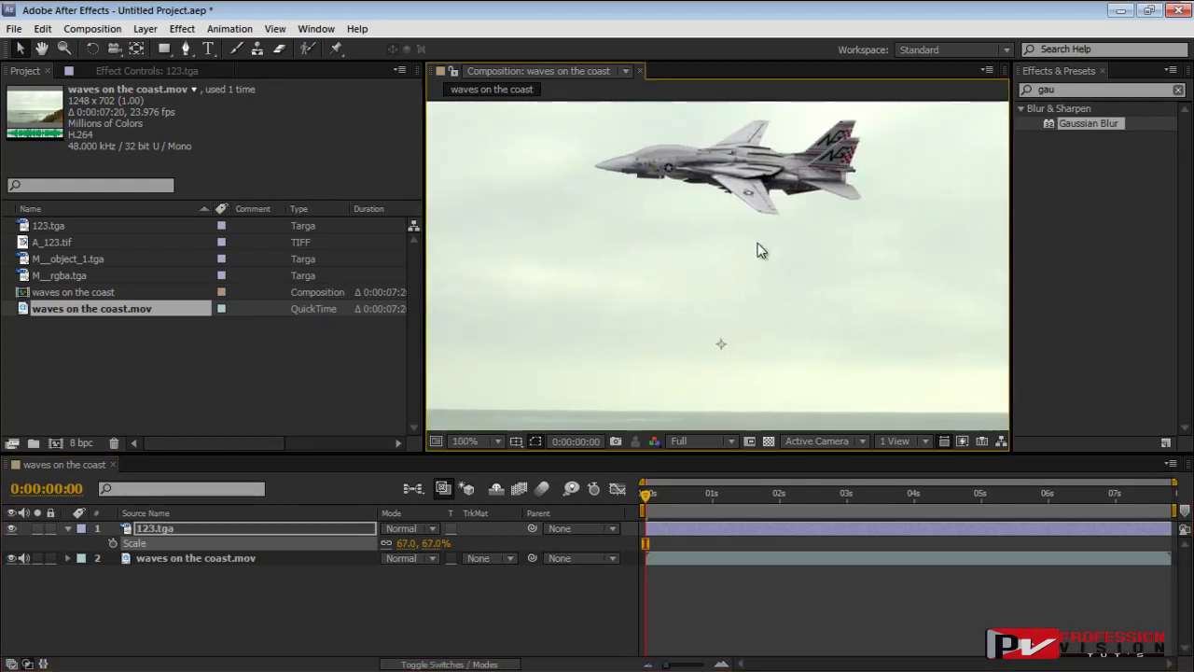
pyautogui.scroll(-1, 763, 224)
pyautogui.scroll(-1, 808, 291)
pyautogui.moveTo(789, 307); pyautogui.dragTo(798, 259)
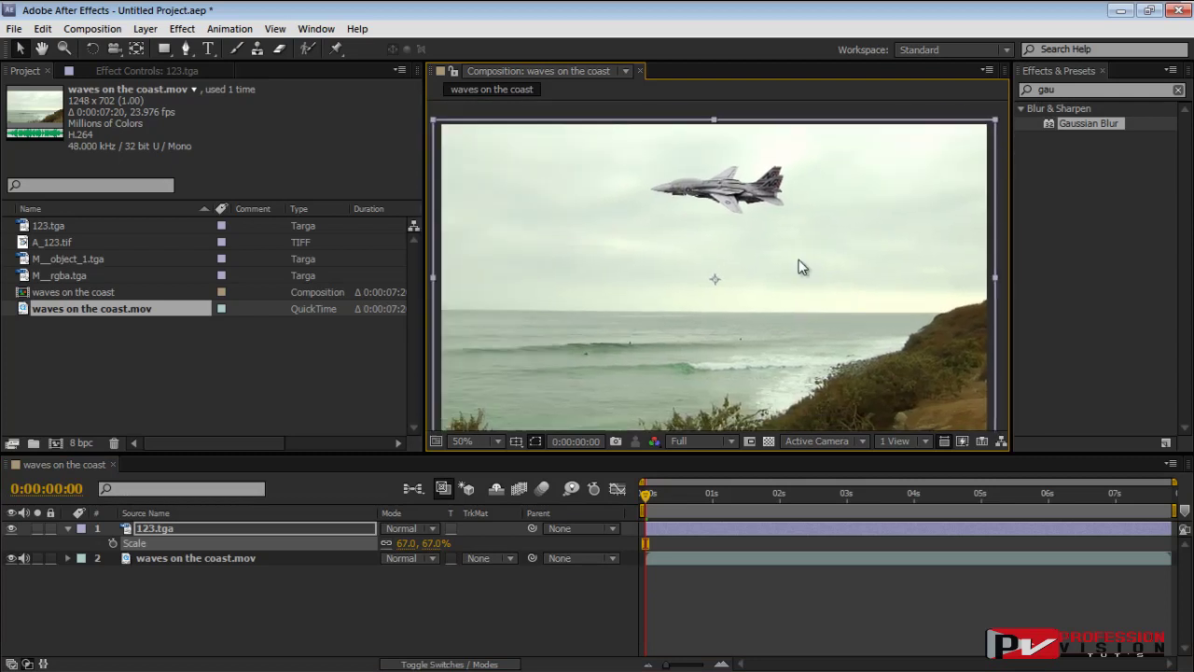
pyautogui.click(145, 594)
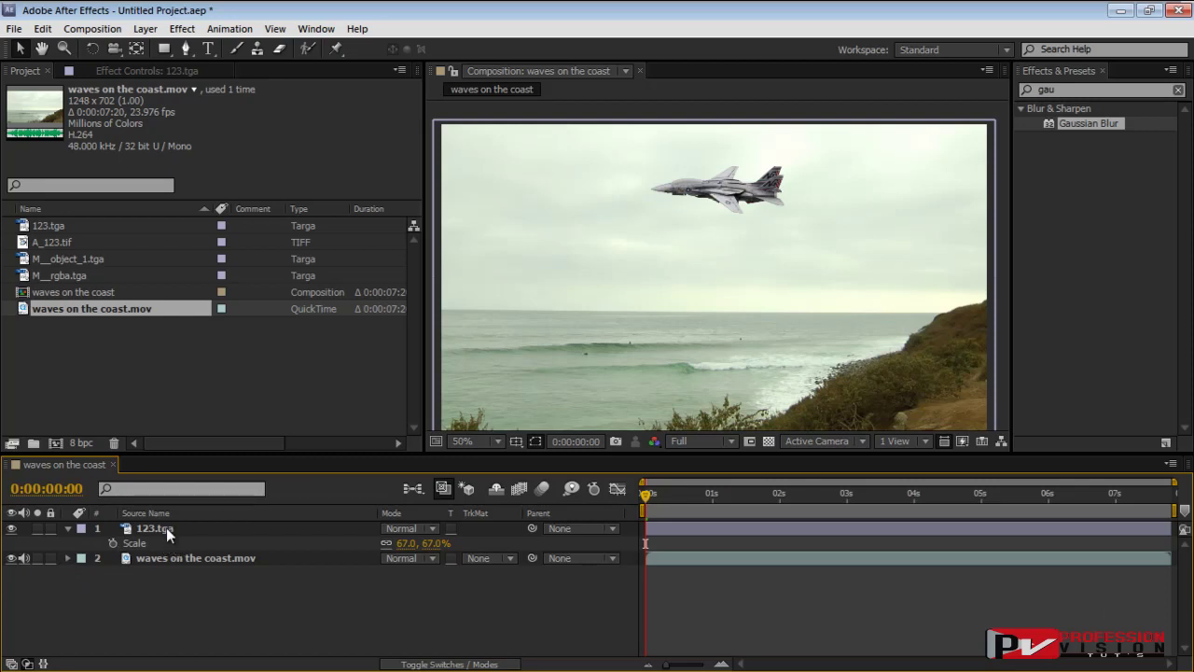
pyautogui.click(67, 529)
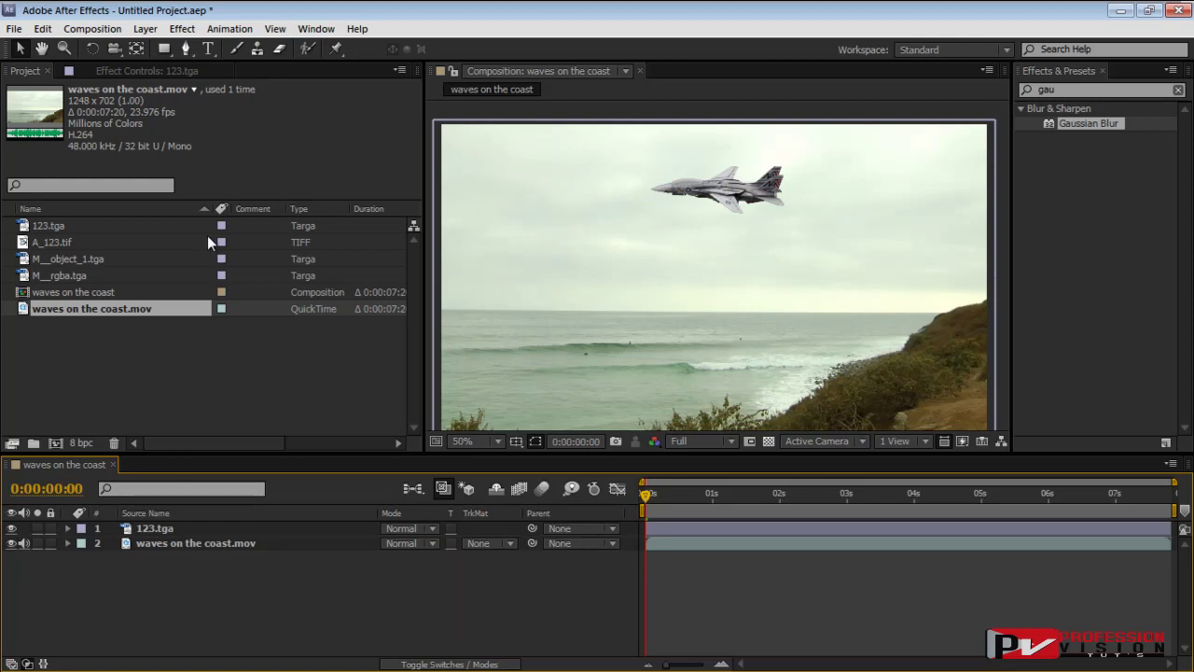
# Create a new adjustment layer above the jet and the coast footage
pyautogui.click(145, 29)
pyautogui.moveTo(416, 50)
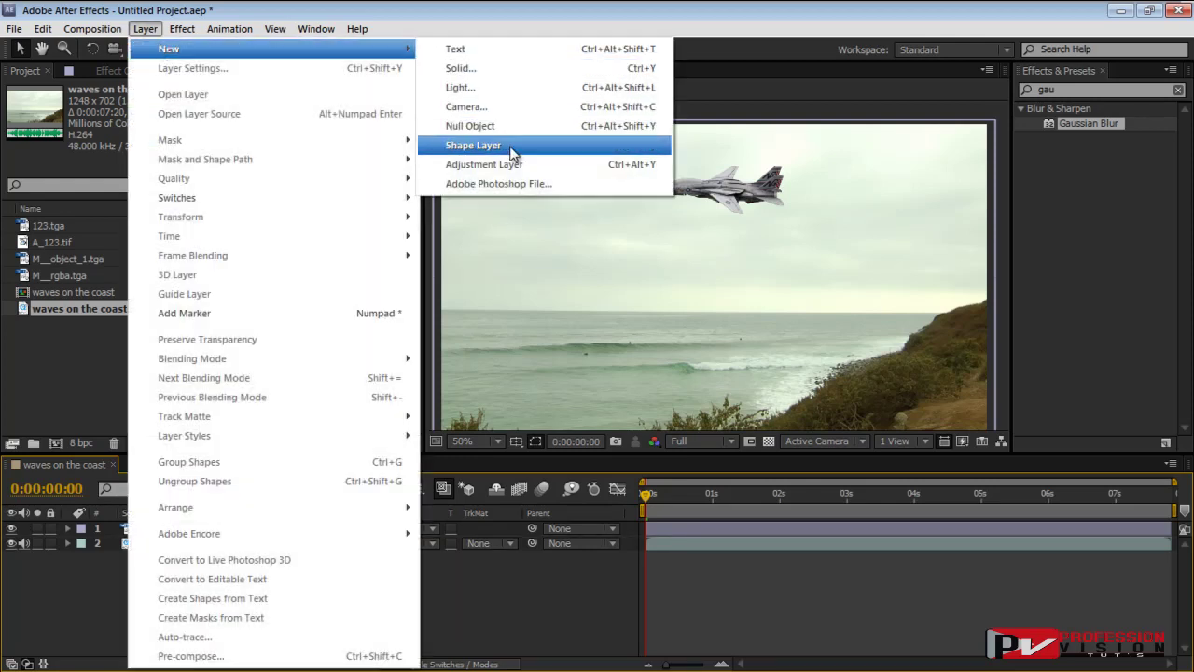
pyautogui.click(485, 164)
# Find the SA Color Finesse 3 effect, apply it to Adjustment Layer 1 and expand its Simplified Interface
pyautogui.click(1085, 98)
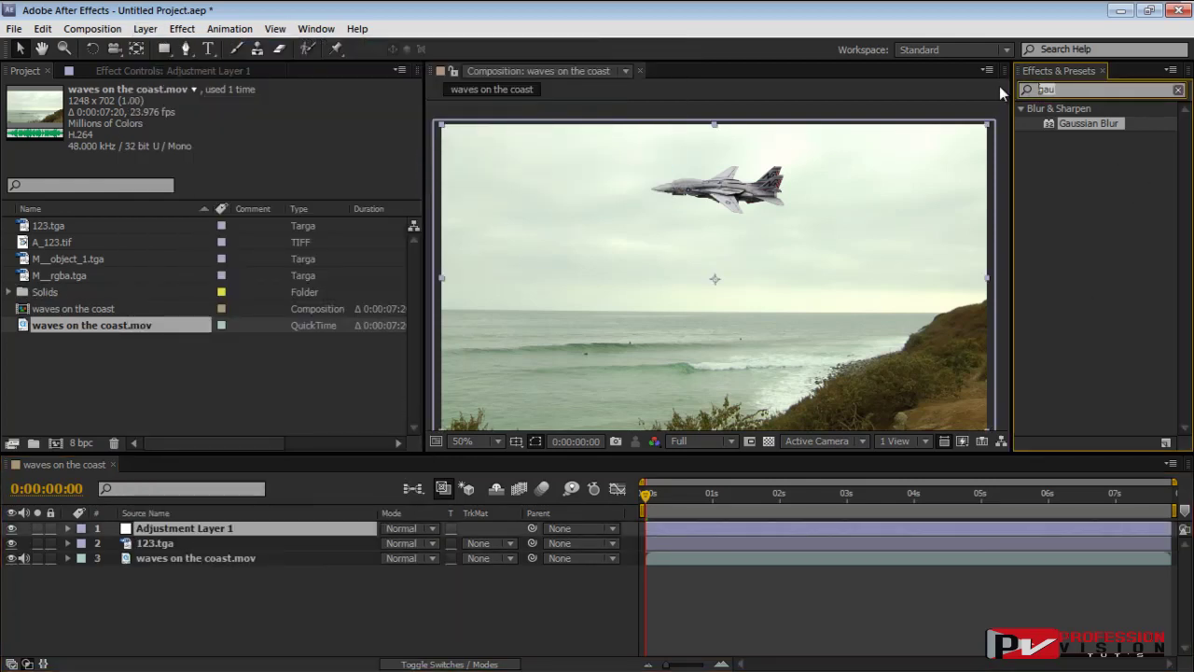
pyautogui.write('co')
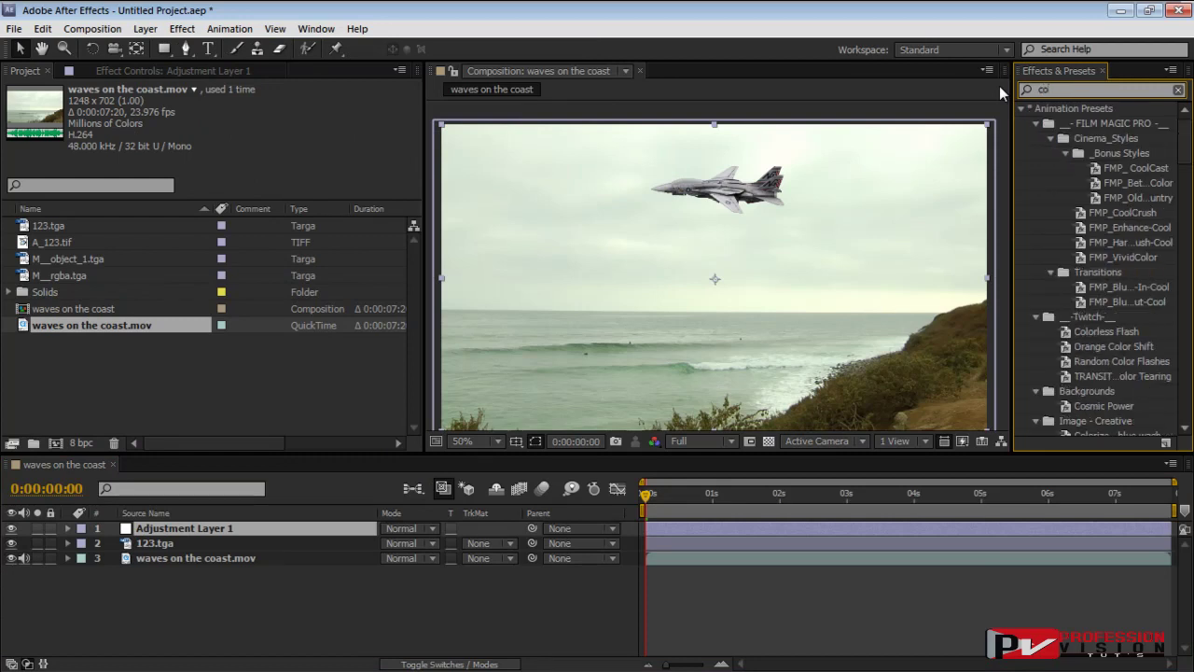
pyautogui.write('lou')
pyautogui.press('BackSpace')
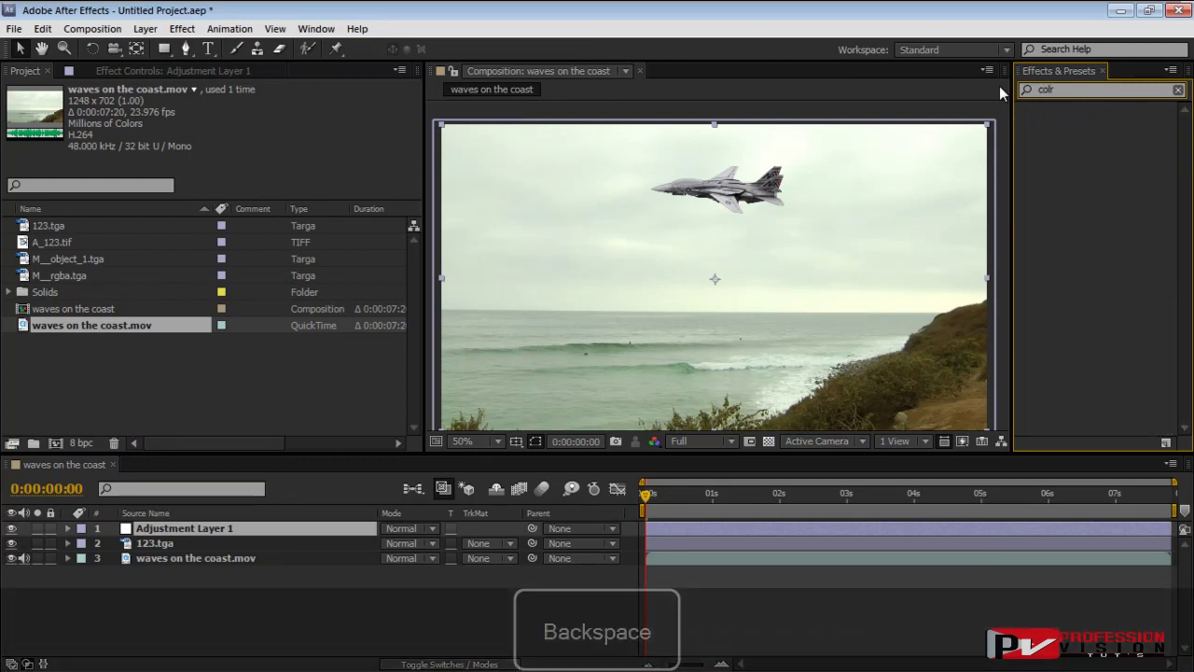
pyautogui.write('r f')
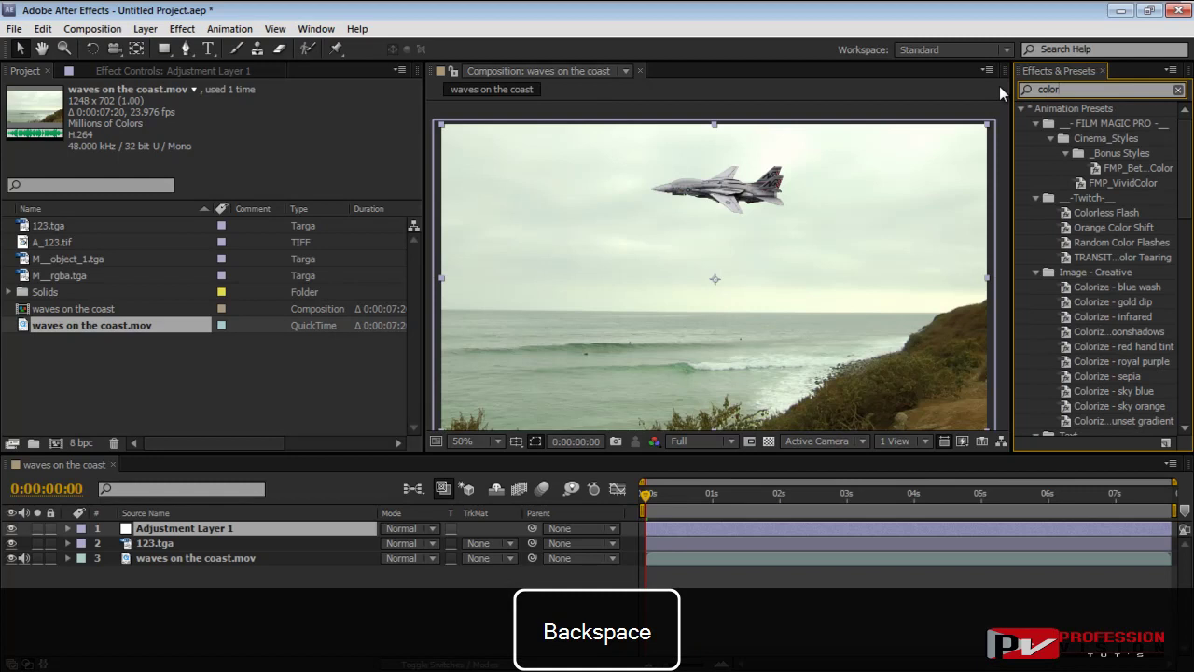
pyautogui.moveTo(1121, 212); pyautogui.dragTo(267, 530)
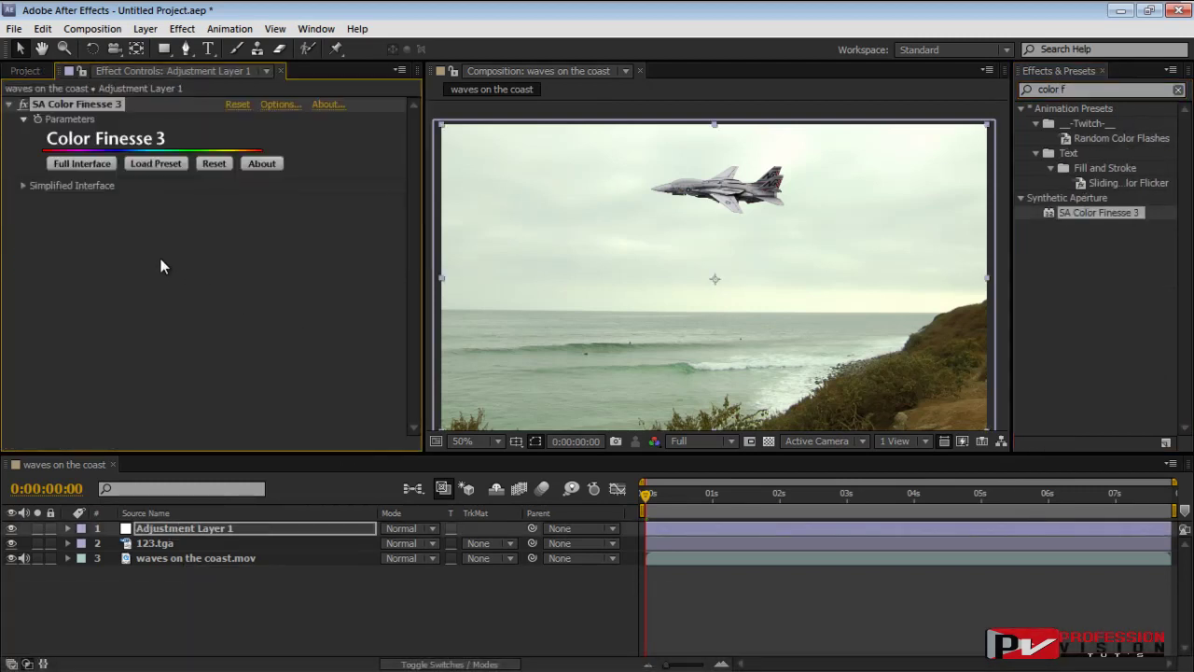
pyautogui.click(23, 185)
pyautogui.scroll(-2, 80, 253)
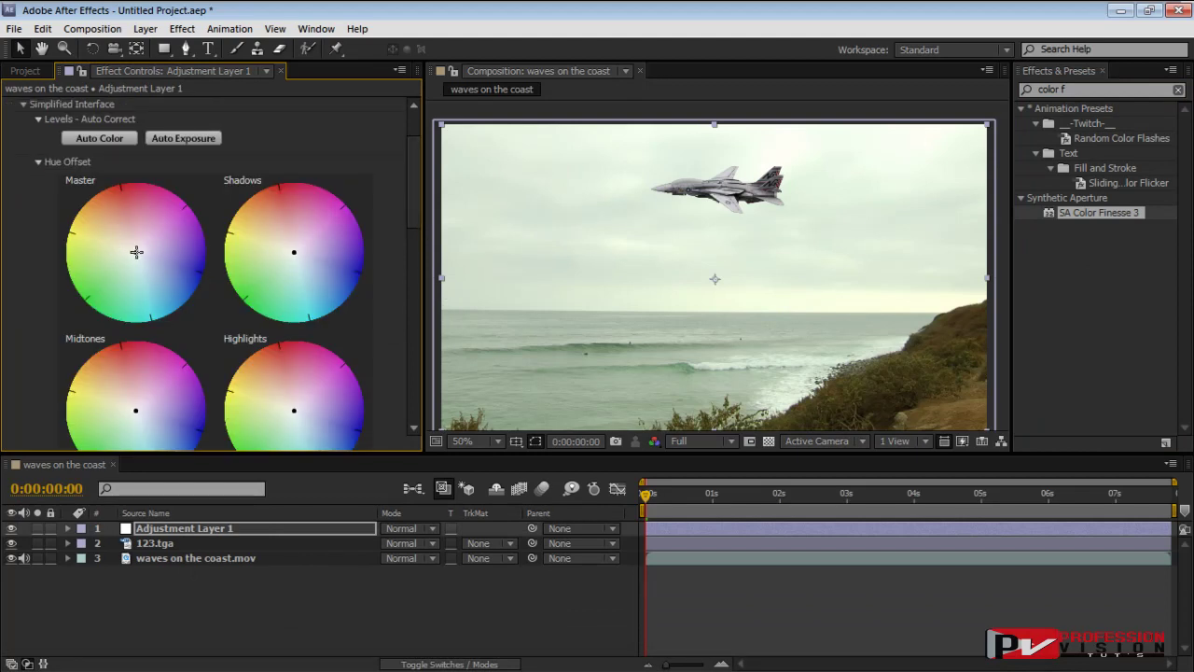
# Try warming the image by shifting the Master hue offset toward orange, and reset the Color Finesse effect
pyautogui.moveTo(128, 247); pyautogui.dragTo(122, 236)
pyautogui.moveTo(416, 210); pyautogui.dragTo(413, 183)
pyautogui.click(216, 167)
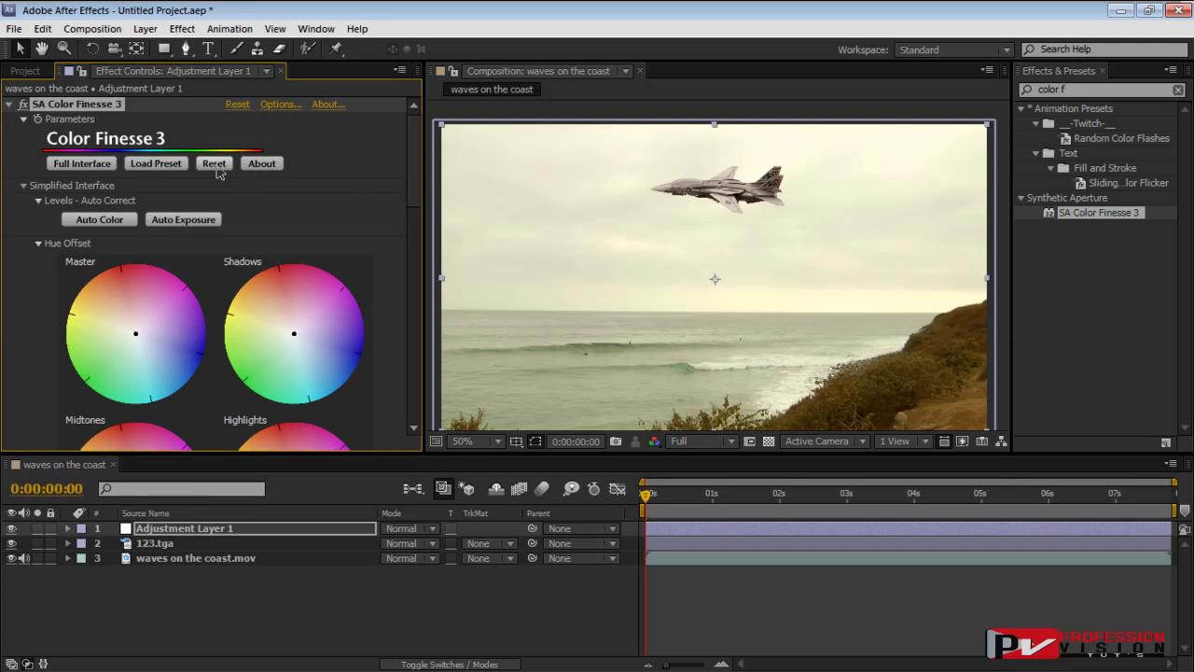
# Open Color Finesse's full interface, view the Luma Ranges of the image and cancel out of it
pyautogui.click(89, 164)
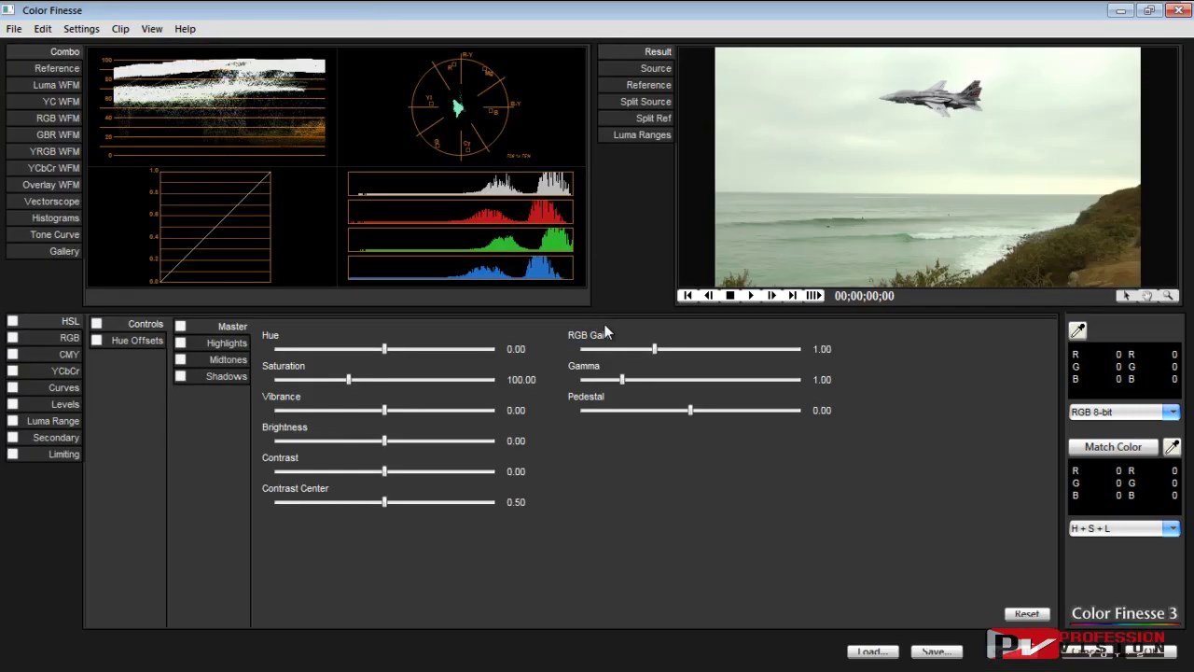
pyautogui.click(655, 135)
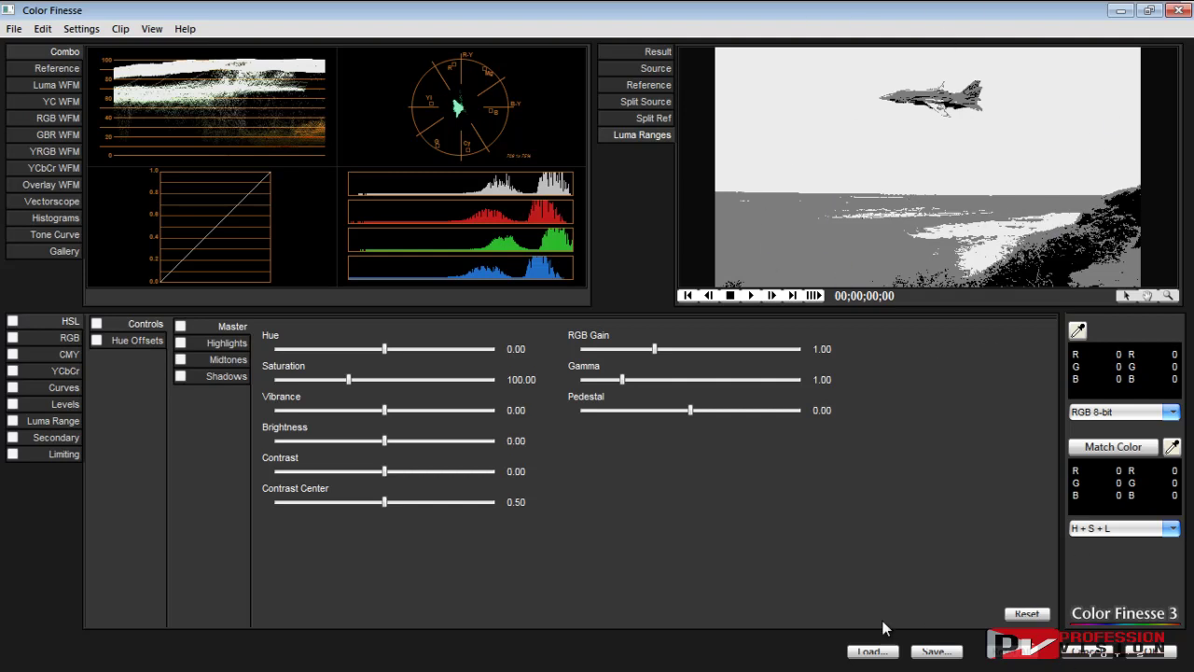
pyautogui.click(1079, 659)
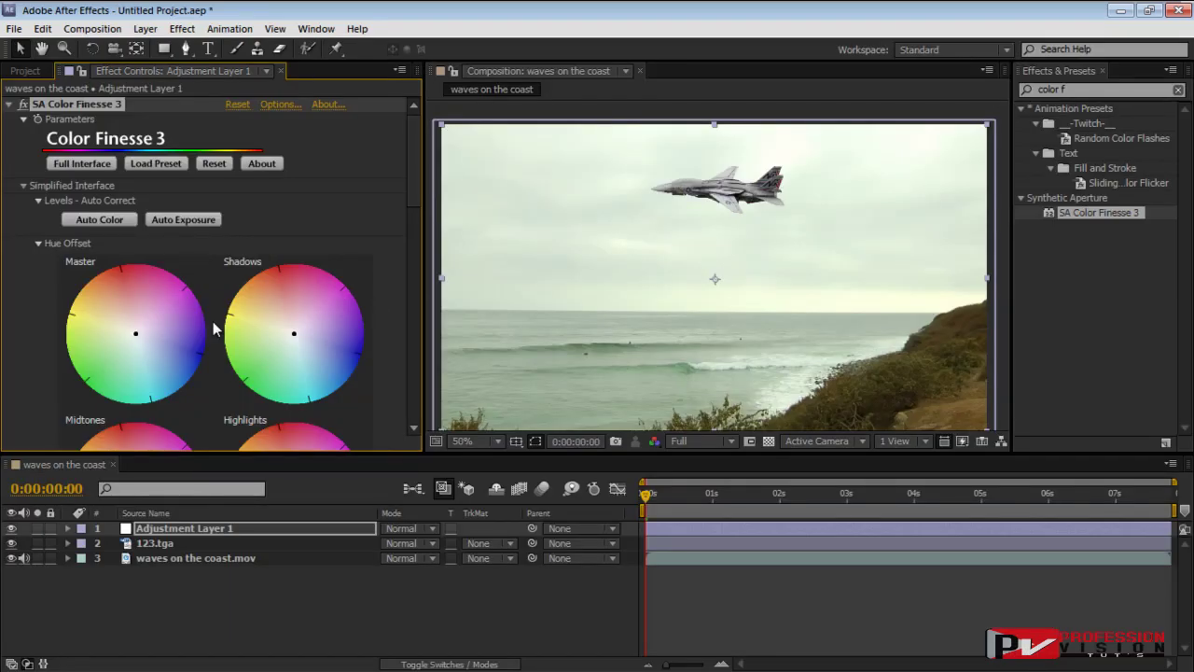
# Shift the Midtones and Highlights hue offsets toward blue on the adjustment layer
pyautogui.moveTo(414, 192); pyautogui.dragTo(413, 234)
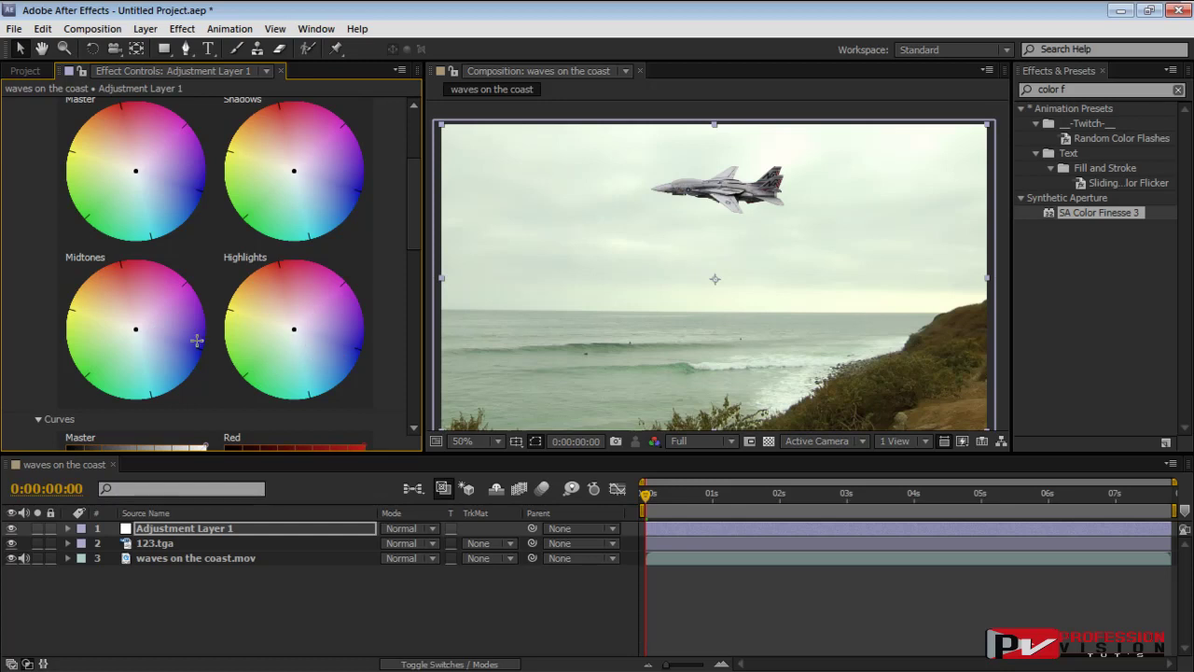
pyautogui.moveTo(138, 331); pyautogui.dragTo(156, 346)
pyautogui.moveTo(294, 330); pyautogui.dragTo(313, 344)
# Shift the Master hue offset slightly toward red and the Shadows hue offset toward blue, and inspect the graded jet
pyautogui.moveTo(410, 215); pyautogui.dragTo(412, 186)
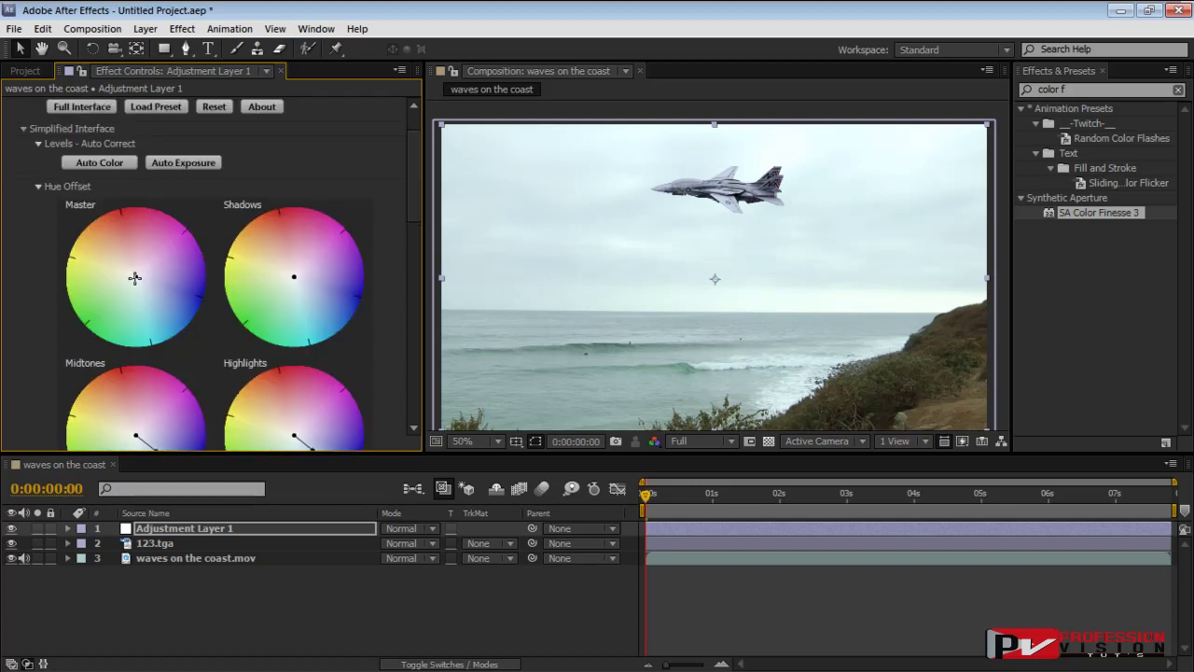
pyautogui.moveTo(134, 277)
pyautogui.mouseDown()
pyautogui.moveTo(122, 262)
pyautogui.moveTo(133, 272)
pyautogui.mouseUp()
pyautogui.moveTo(293, 276); pyautogui.dragTo(306, 290)
pyautogui.scroll(2, 799, 271)
pyautogui.moveTo(827, 119); pyautogui.dragTo(772, 259)
pyautogui.scroll(-2, 803, 208)
pyautogui.scroll(1, 802, 234)
pyautogui.scroll(-1, 807, 237)
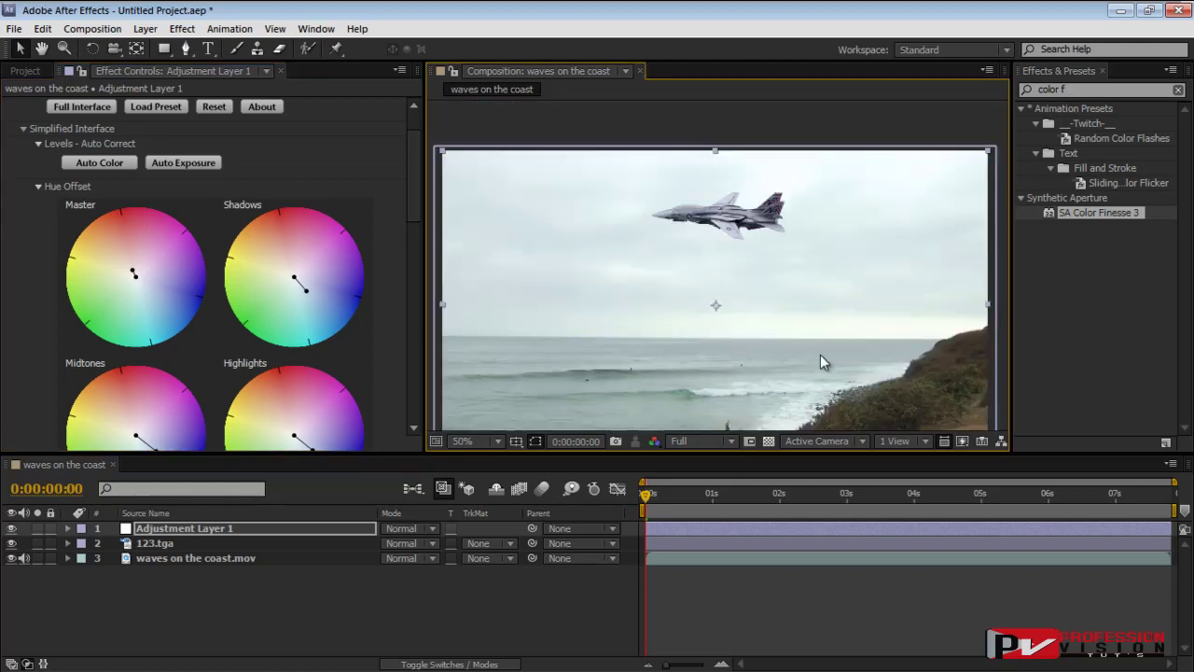
# Delete the adjustment layer and apply SA Color Finesse 3 to the 123.tga jet layer
pyautogui.moveTo(817, 369); pyautogui.dragTo(820, 320)
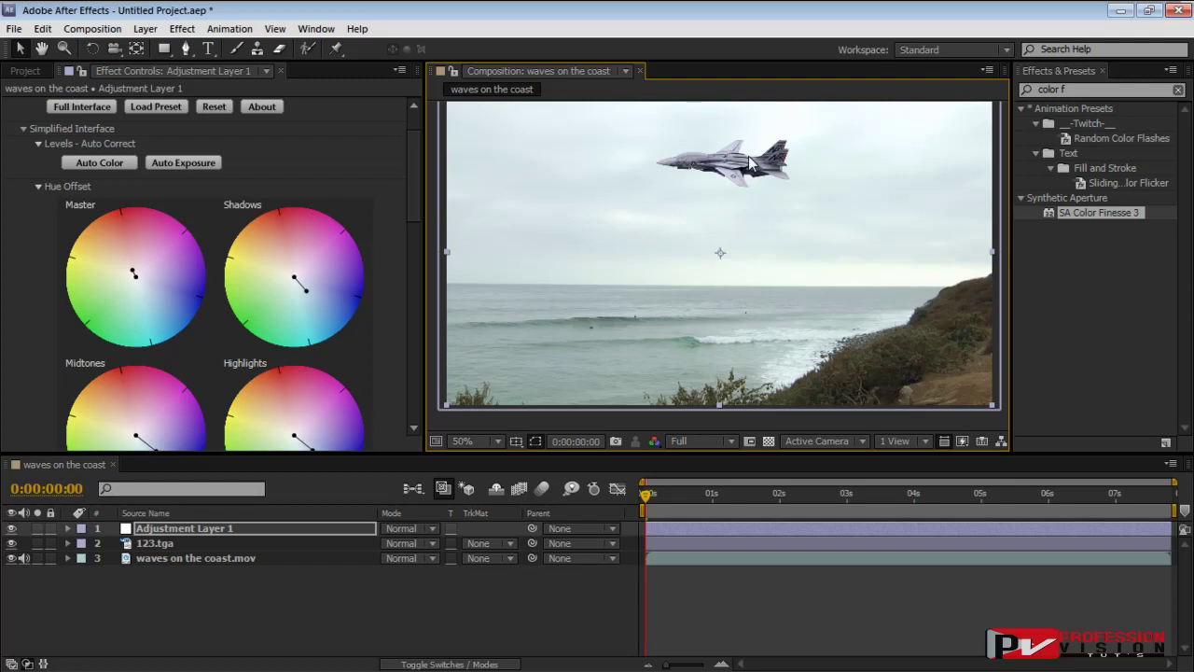
pyautogui.click(211, 545)
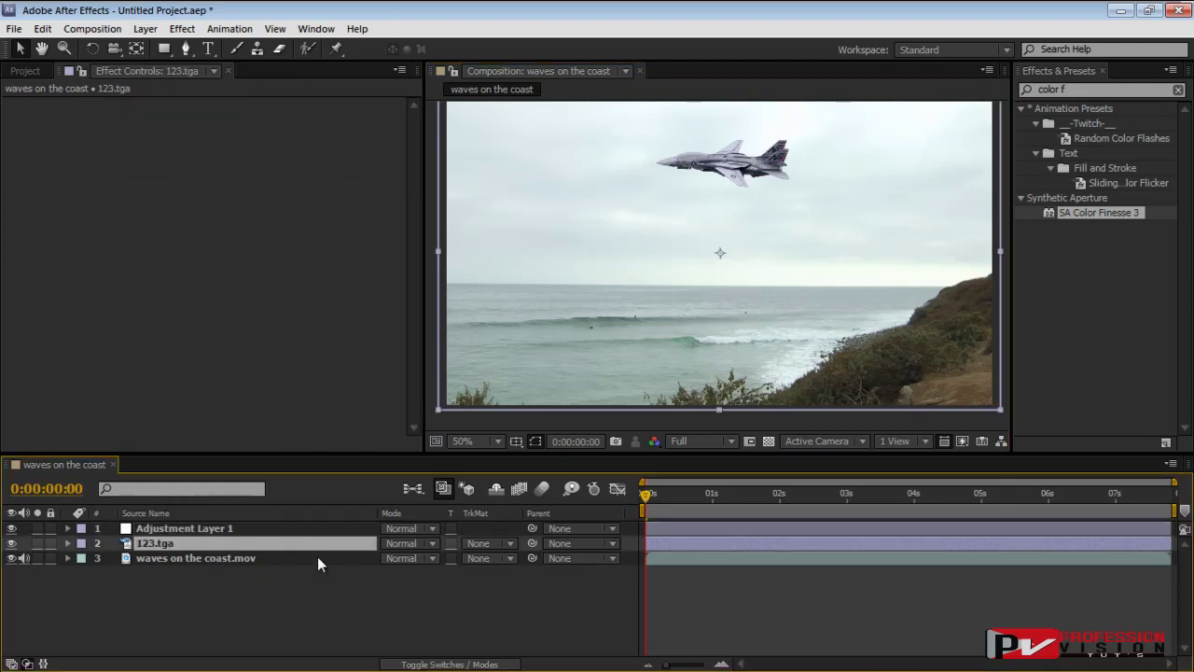
pyautogui.moveTo(1097, 219); pyautogui.dragTo(196, 530)
pyautogui.press('Delete')
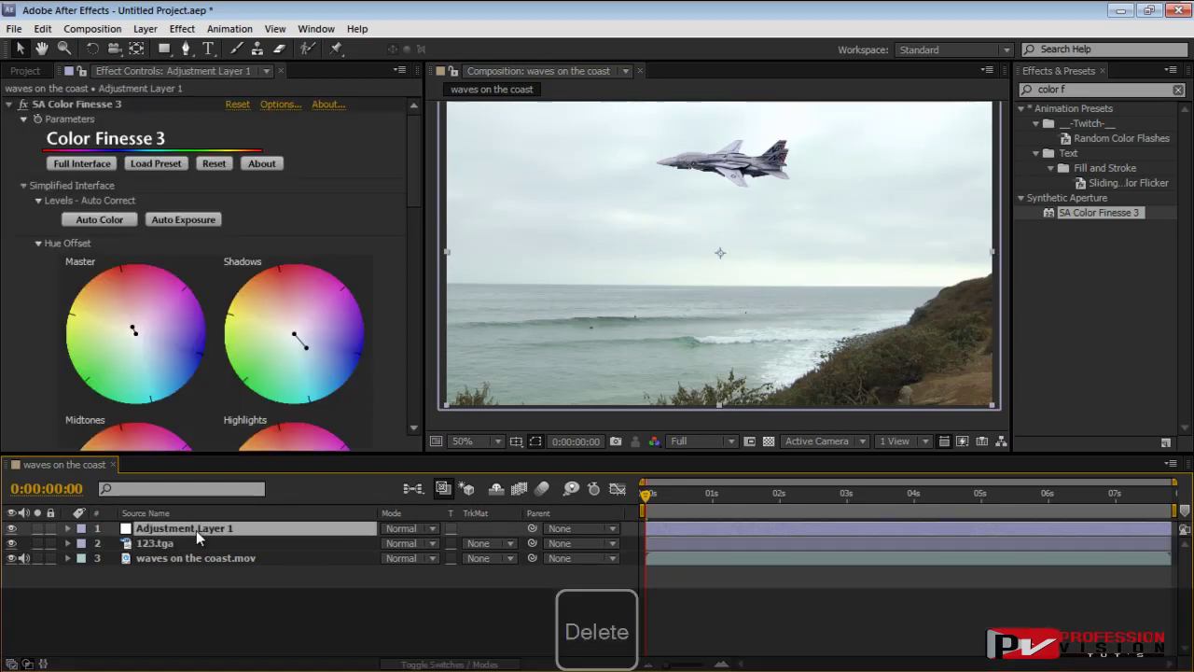
pyautogui.moveTo(1091, 214); pyautogui.dragTo(217, 529)
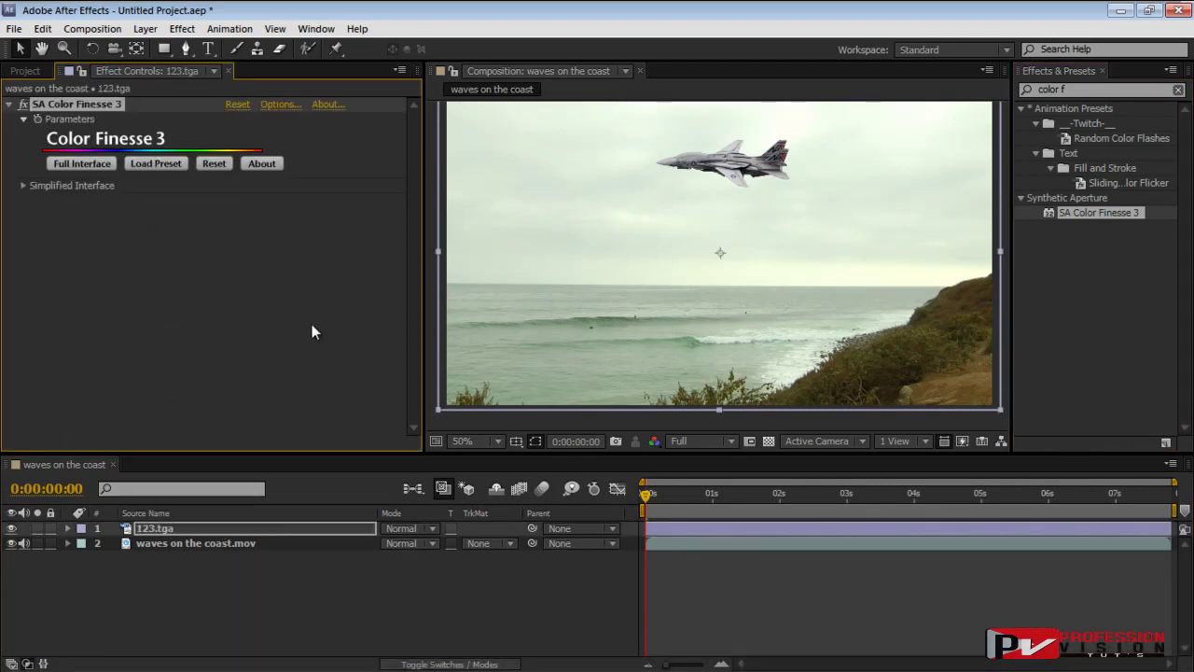
# Open Color Finesse's full interface for the jet layer and zoom in on the jet in the source image
pyautogui.click(80, 165)
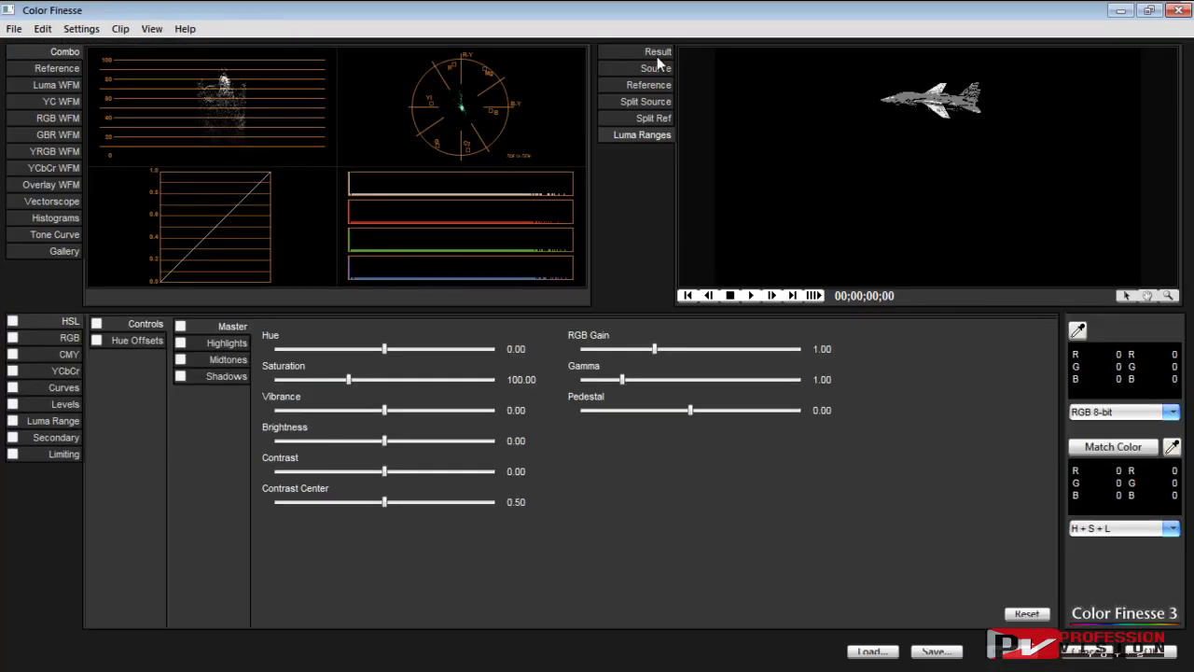
pyautogui.click(657, 51)
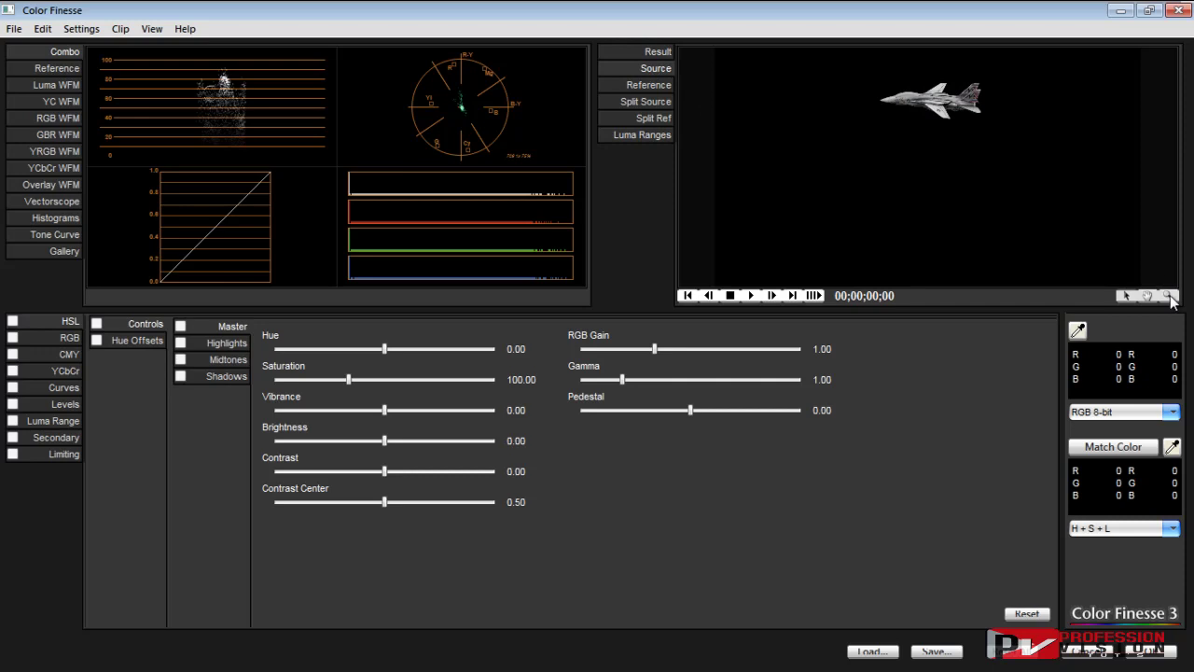
pyautogui.click(1168, 295)
pyautogui.click(927, 141)
pyautogui.click(933, 127)
pyautogui.click(1044, 191)
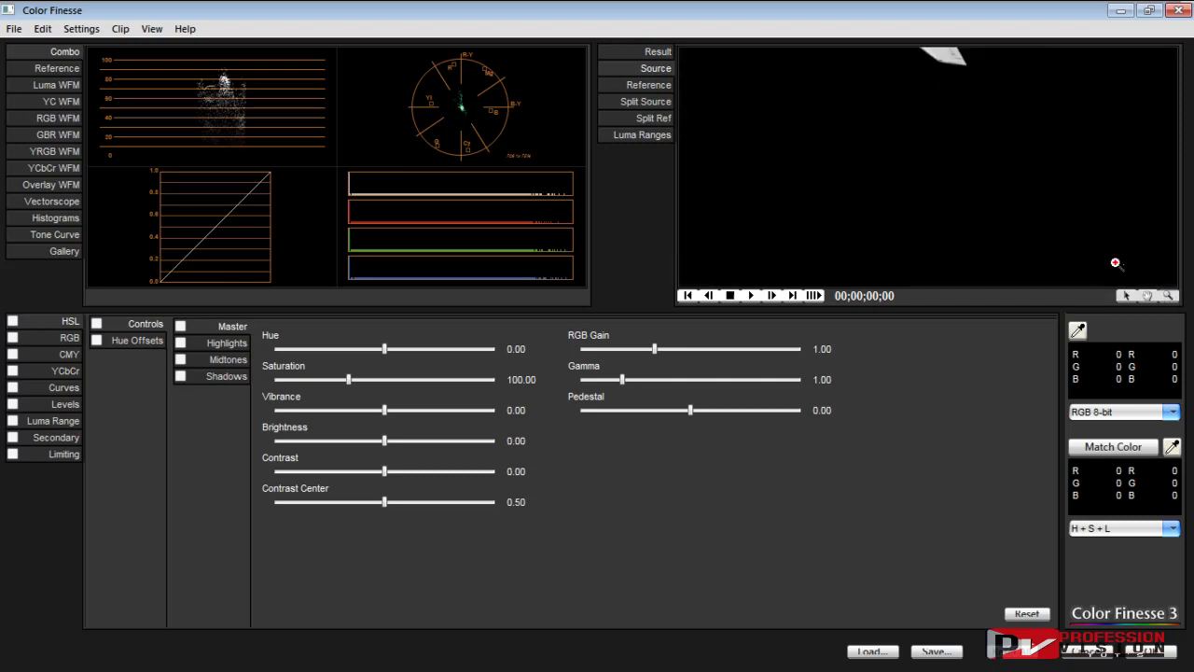
pyautogui.doubleClick(1147, 295)
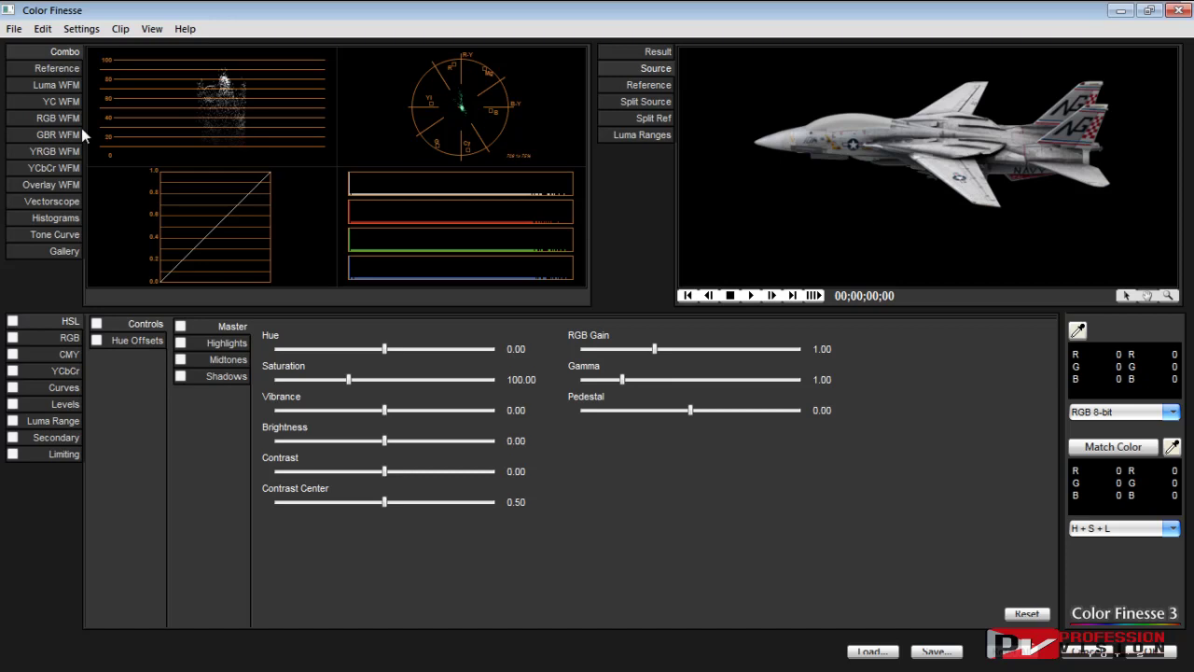
# Examine the jet's levels and colour distribution using the YC and YRGB waveforms, the Levels histogram and the vectorscope
pyautogui.click(59, 106)
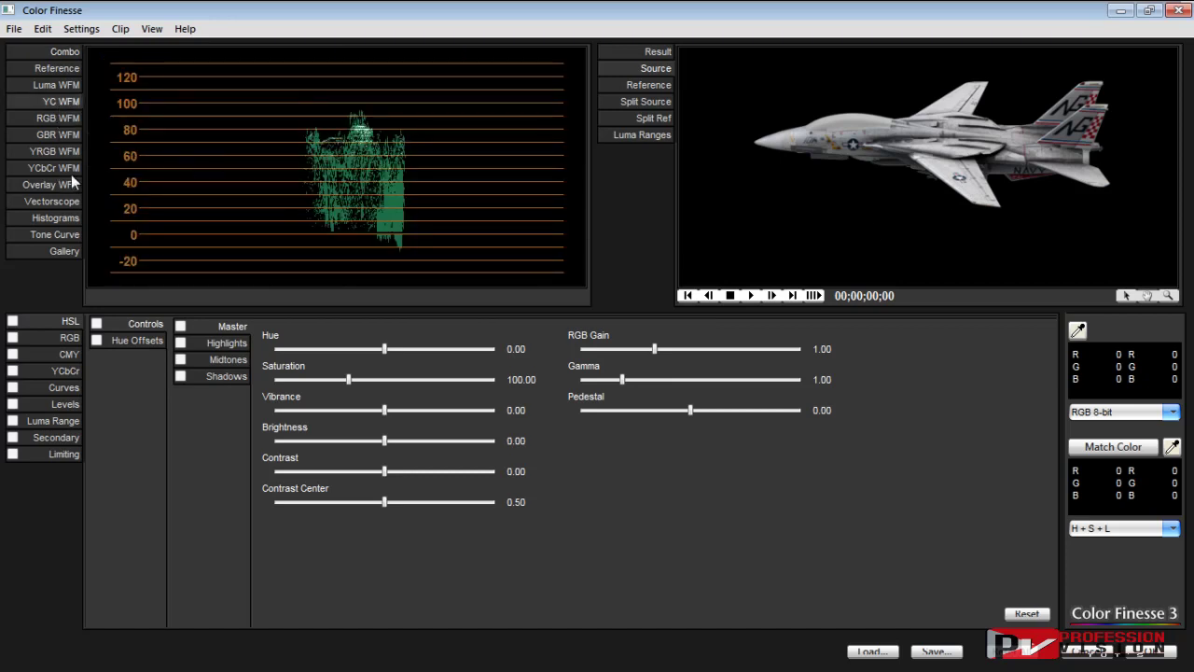
pyautogui.click(56, 152)
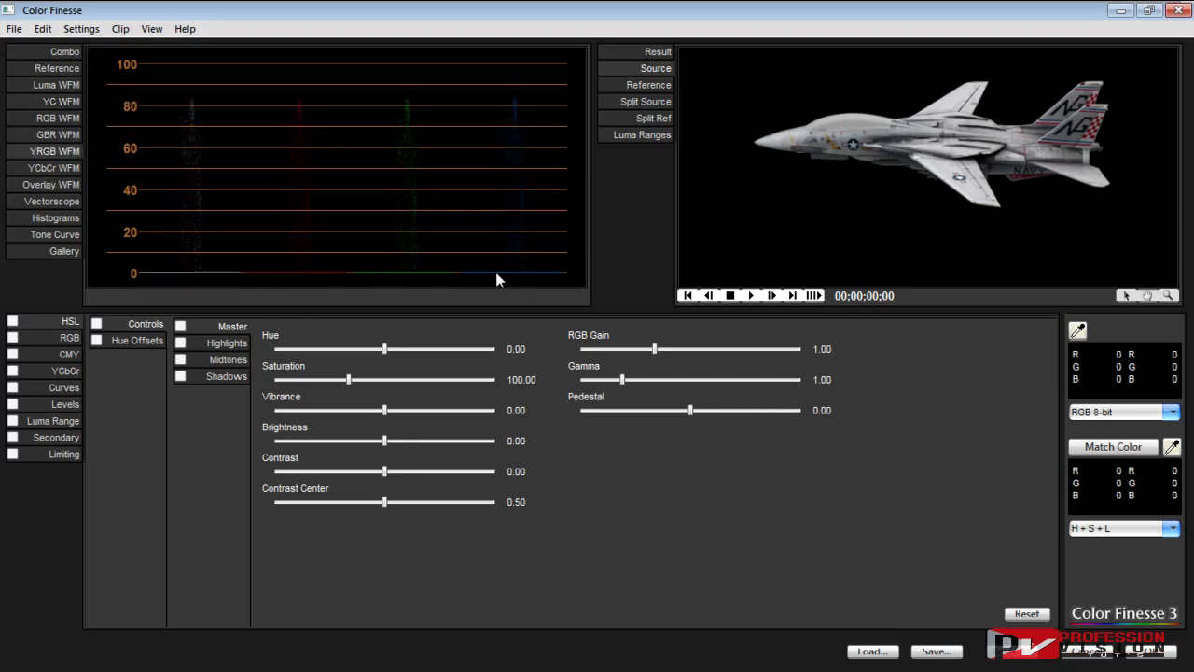
pyautogui.click(64, 403)
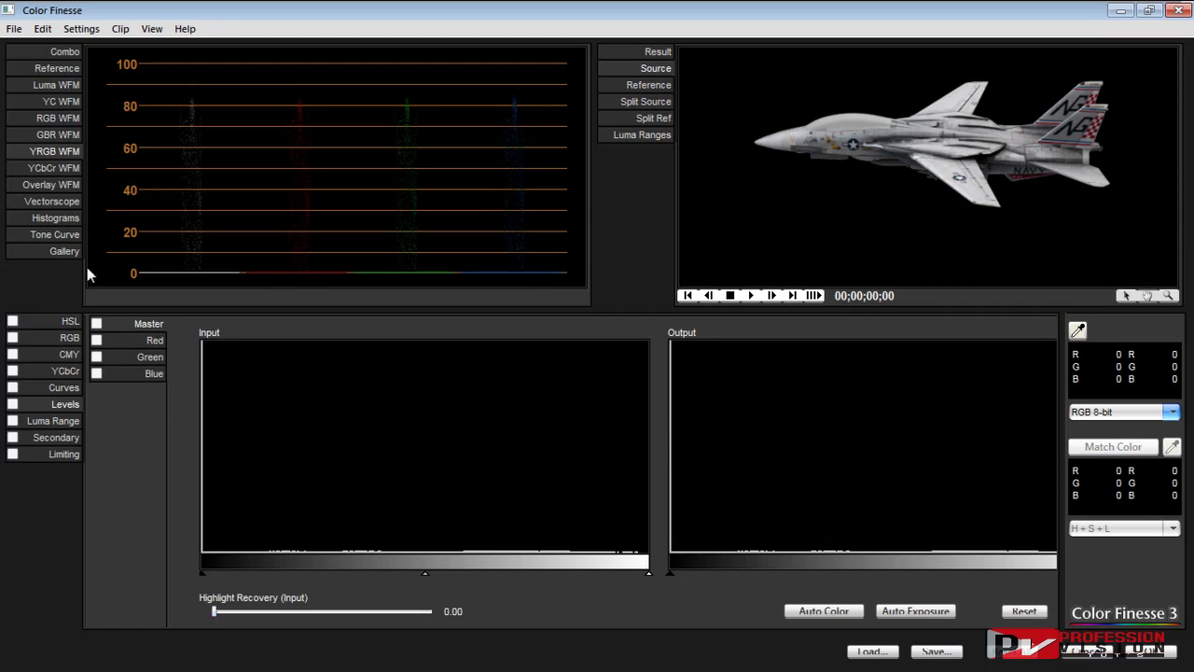
pyautogui.click(62, 203)
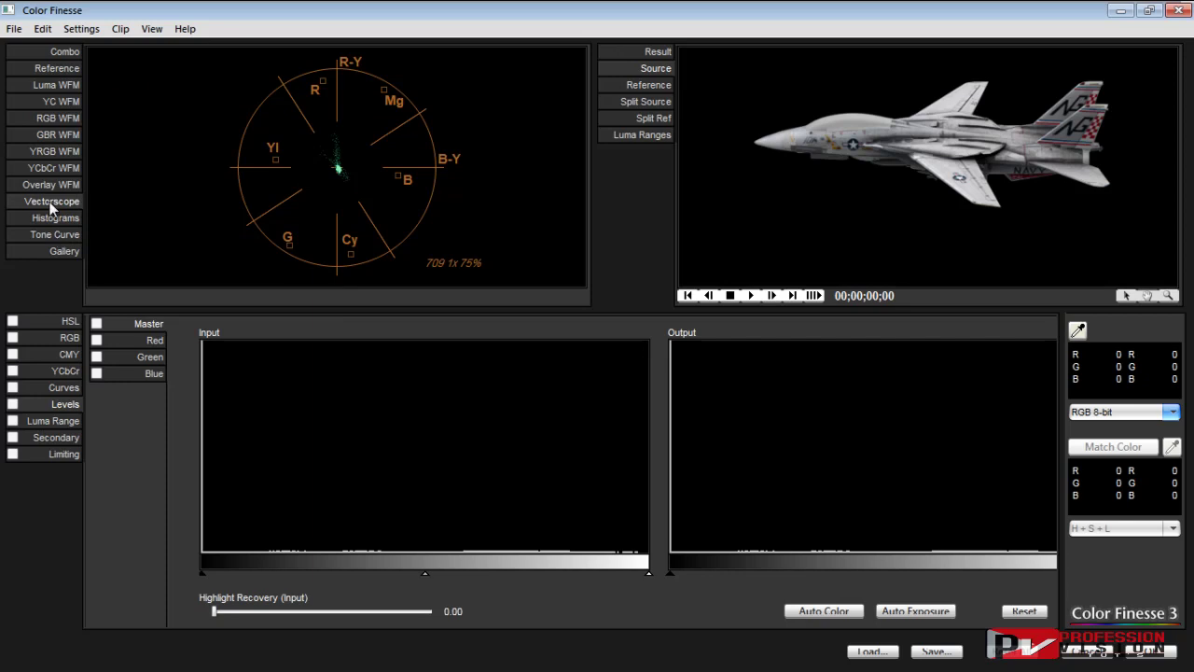
pyautogui.click(56, 153)
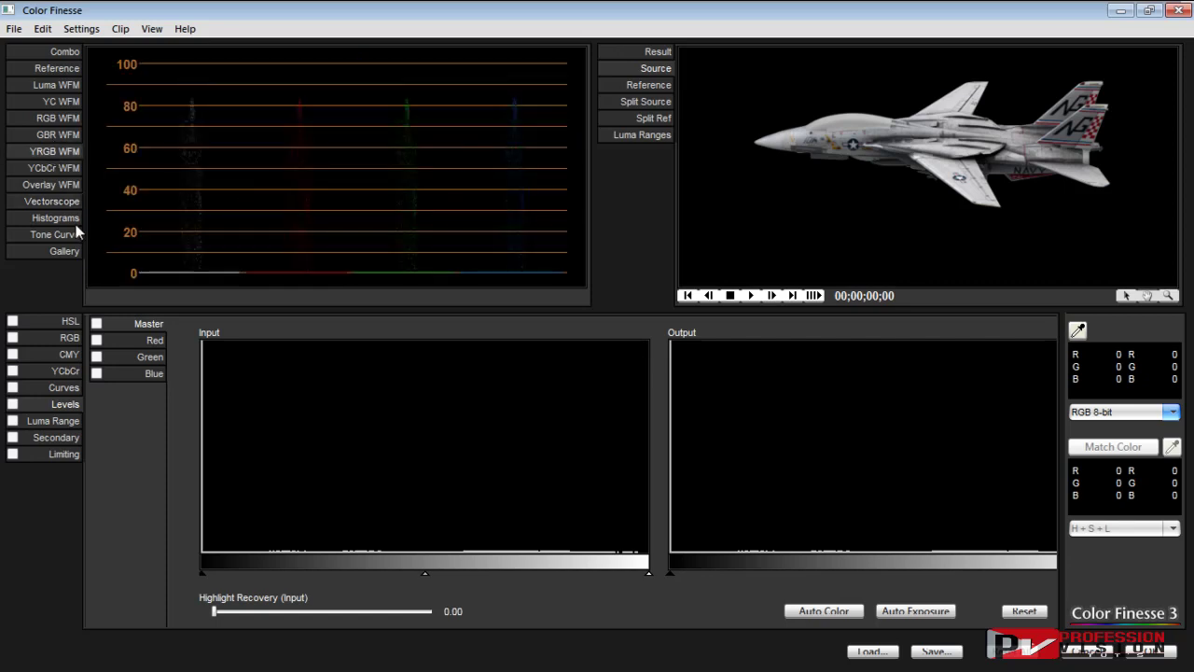
# Enable the RGB correction and set the Master Pedestal to 0.03 while previewing the result image
pyautogui.click(67, 339)
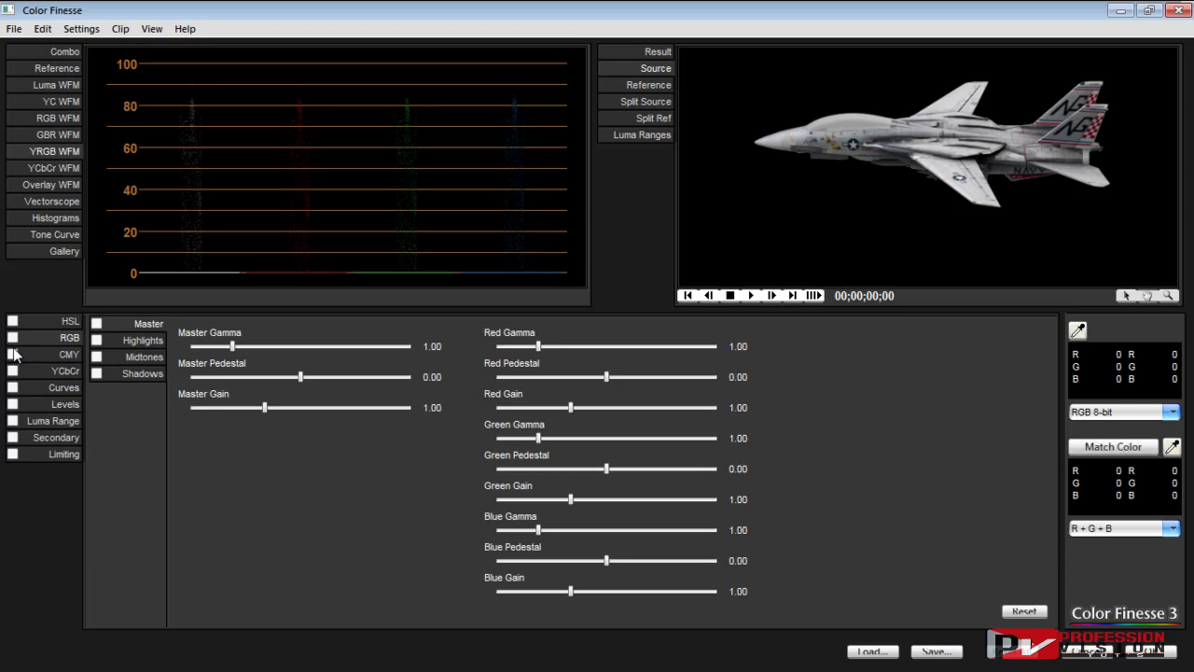
pyautogui.click(12, 339)
pyautogui.moveTo(300, 379)
pyautogui.mouseDown()
pyautogui.moveTo(328, 378)
pyautogui.moveTo(283, 375)
pyautogui.moveTo(319, 372)
pyautogui.moveTo(307, 373)
pyautogui.mouseUp()
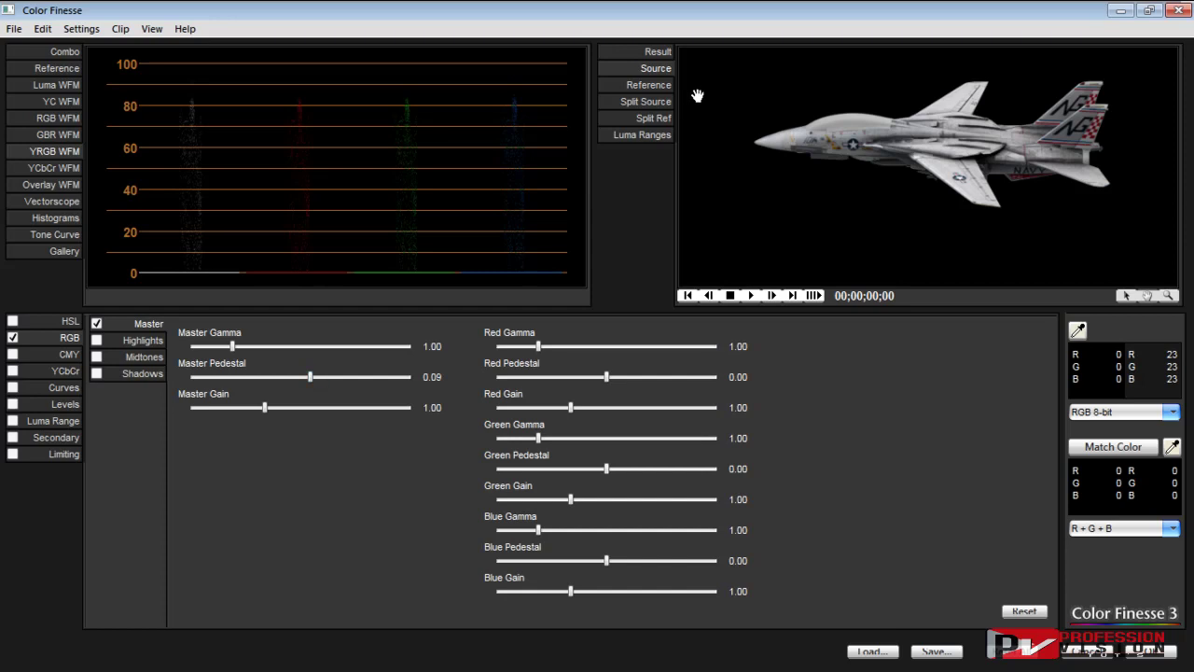
pyautogui.click(641, 50)
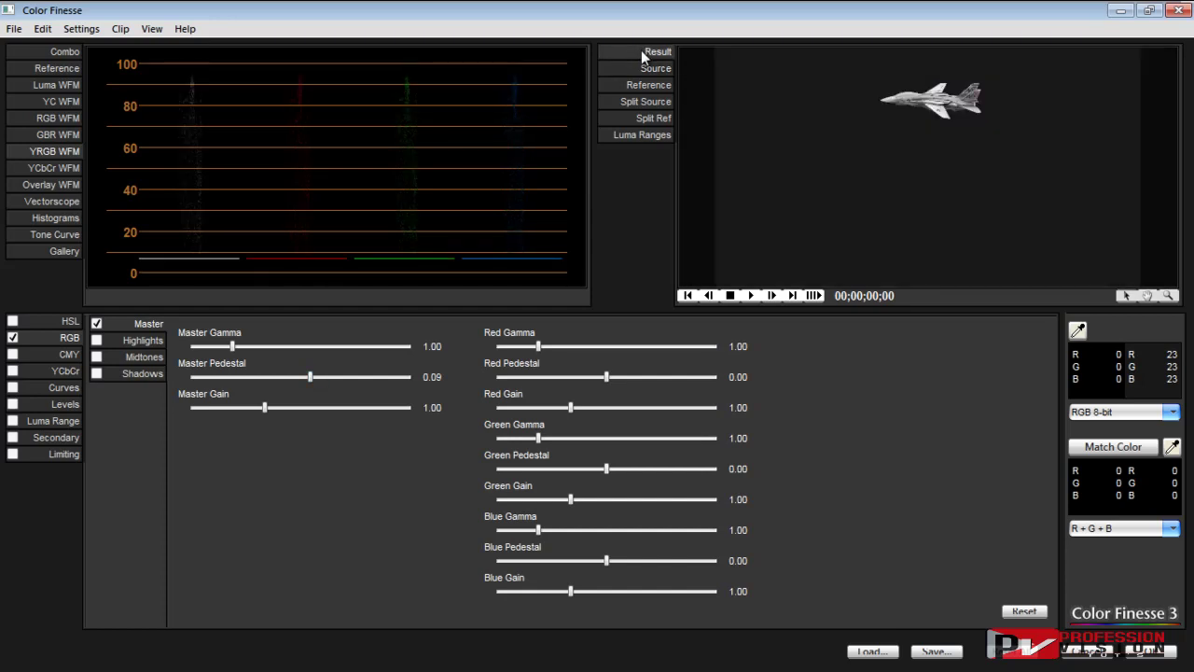
pyautogui.moveTo(311, 377); pyautogui.dragTo(305, 378)
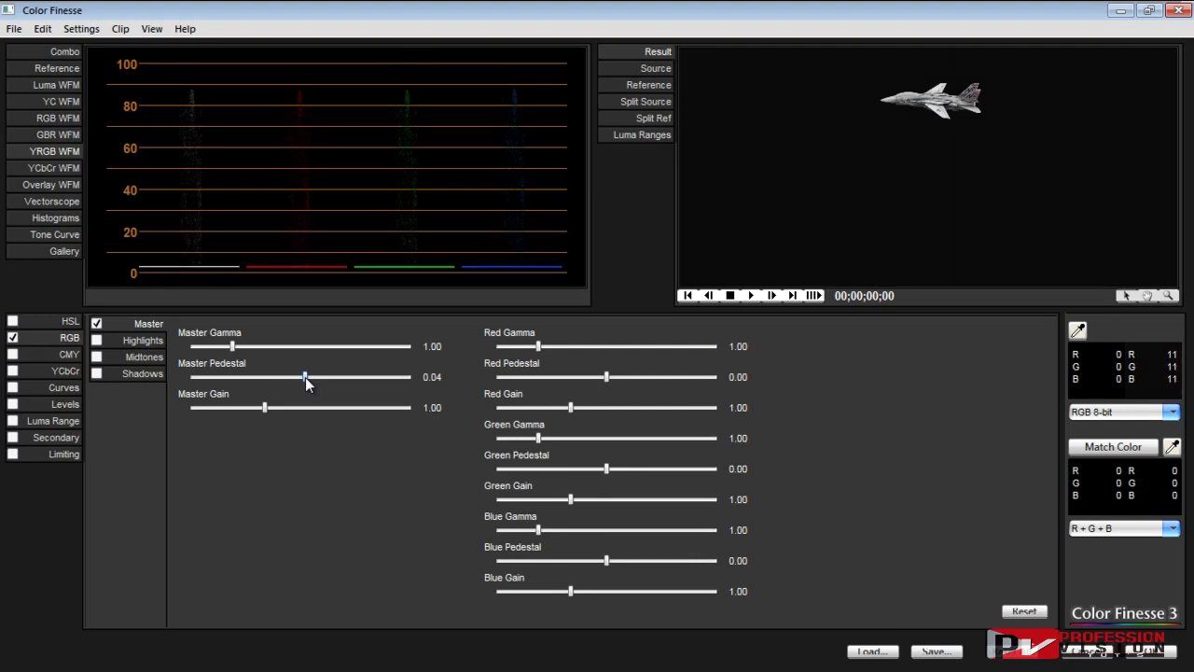
pyautogui.moveTo(305, 377); pyautogui.dragTo(304, 378)
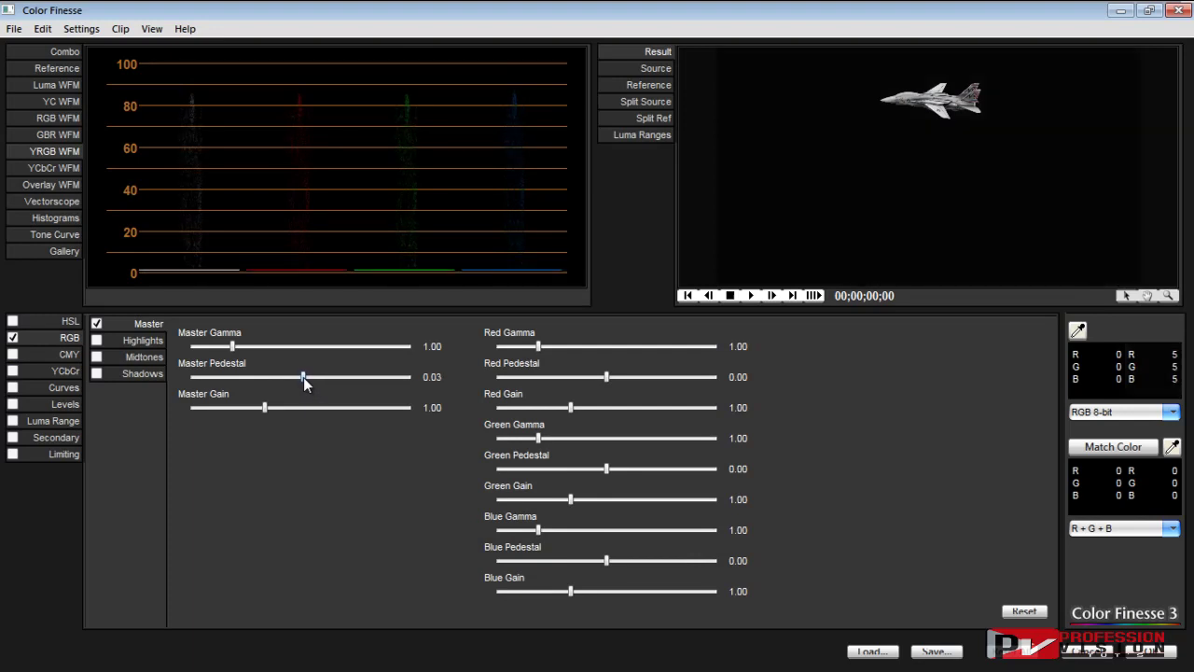
# Lower the jet's Master saturation in the HSL controls and apply the Color Finesse corrections
pyautogui.click(1168, 295)
pyautogui.click(946, 122)
pyautogui.click(946, 123)
pyautogui.click(946, 122)
pyautogui.click(1146, 295)
pyautogui.moveTo(896, 84); pyautogui.dragTo(970, 205)
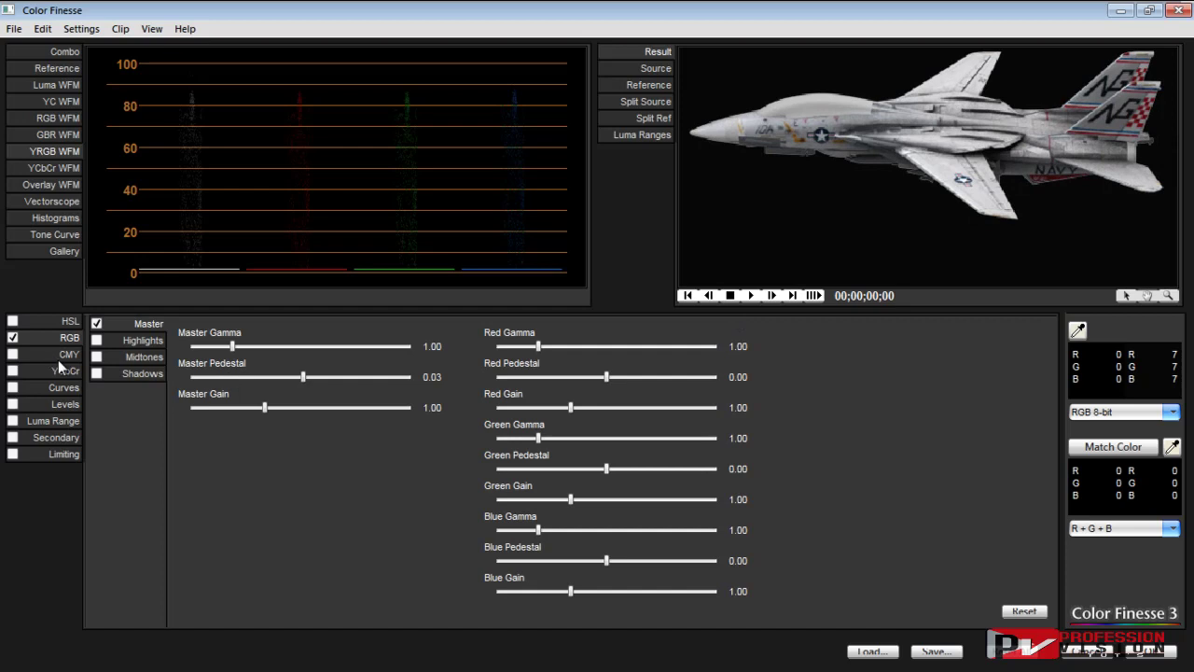
pyautogui.click(67, 322)
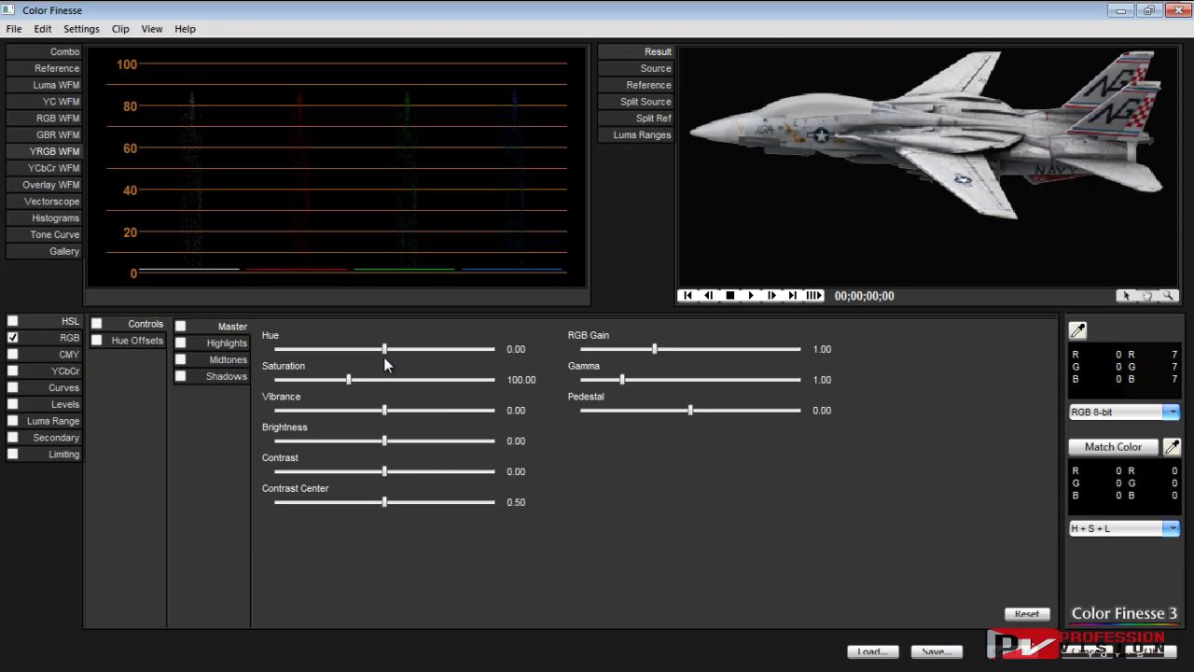
pyautogui.moveTo(349, 383); pyautogui.dragTo(311, 383)
pyautogui.click(1147, 651)
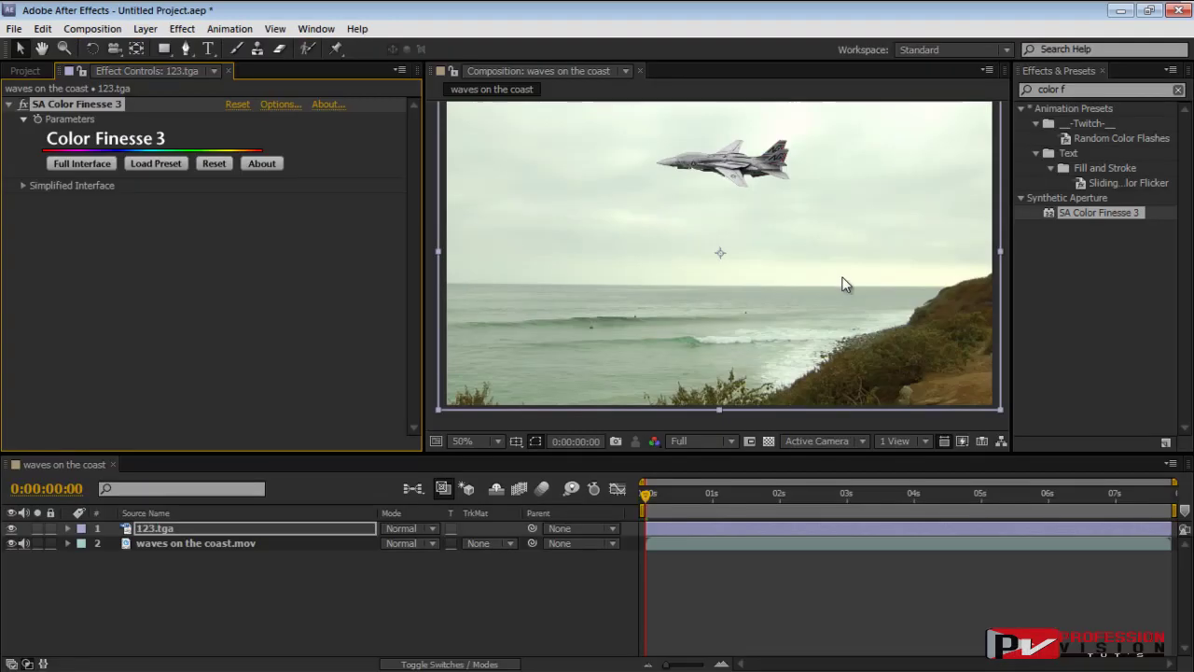
# Shift the jet layer's Master hue offset slightly toward blue and its Midtones hue offset toward orange
pyautogui.scroll(2, 792, 253)
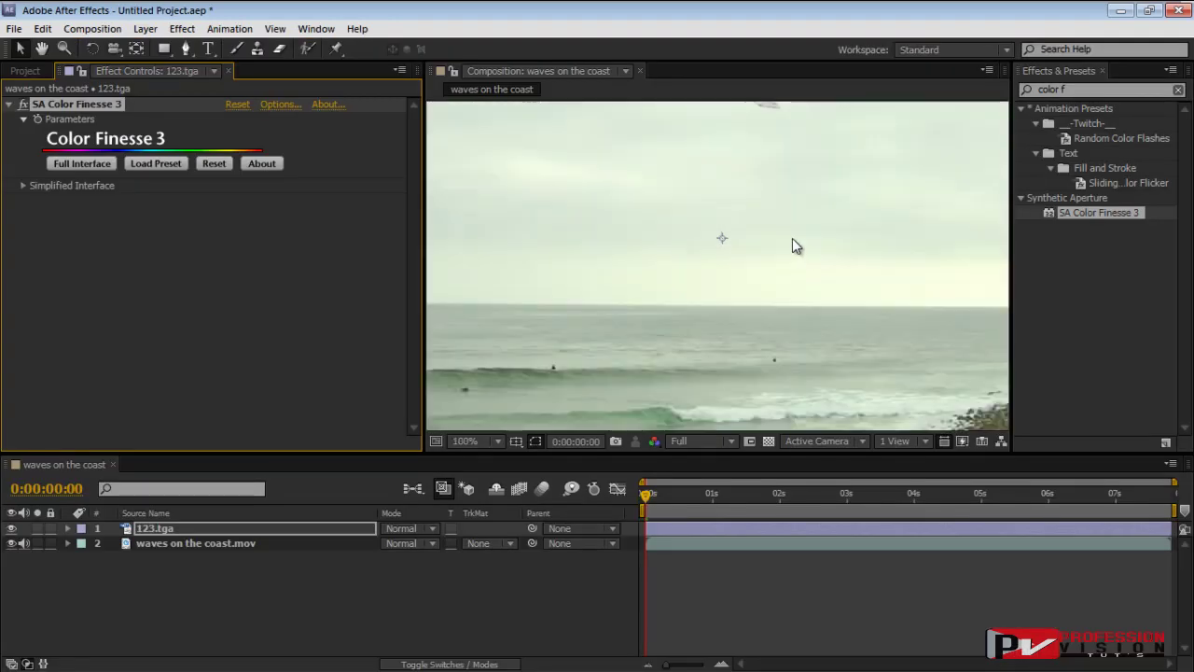
pyautogui.moveTo(800, 182); pyautogui.dragTo(803, 337)
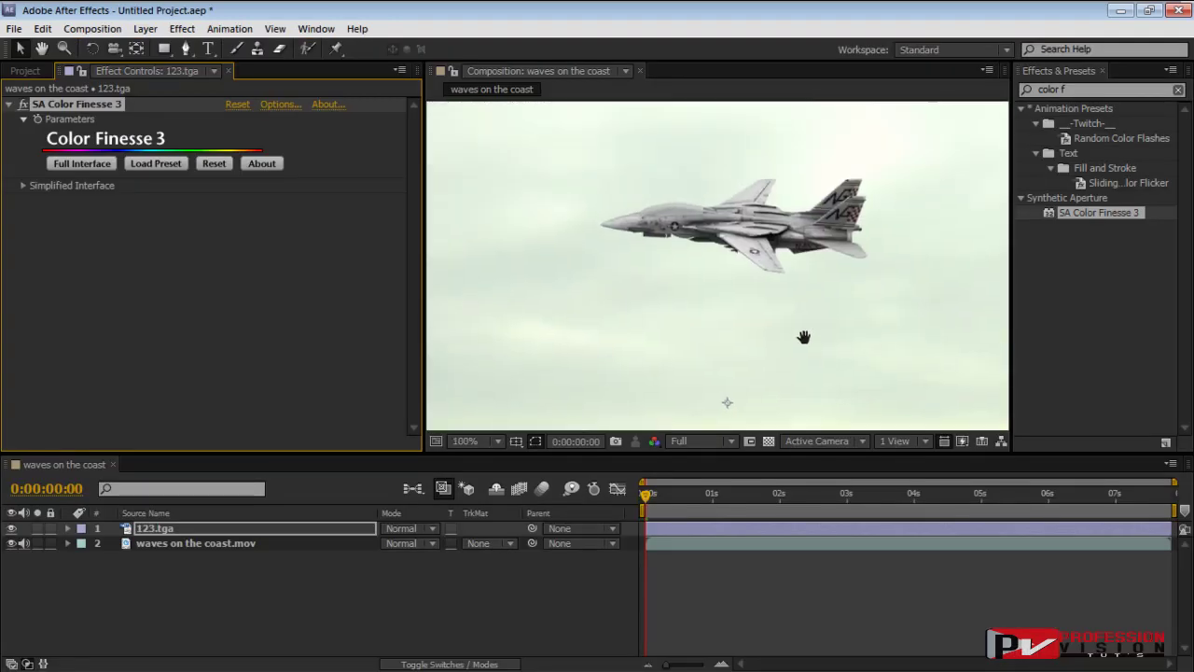
pyautogui.scroll(-2, 815, 277)
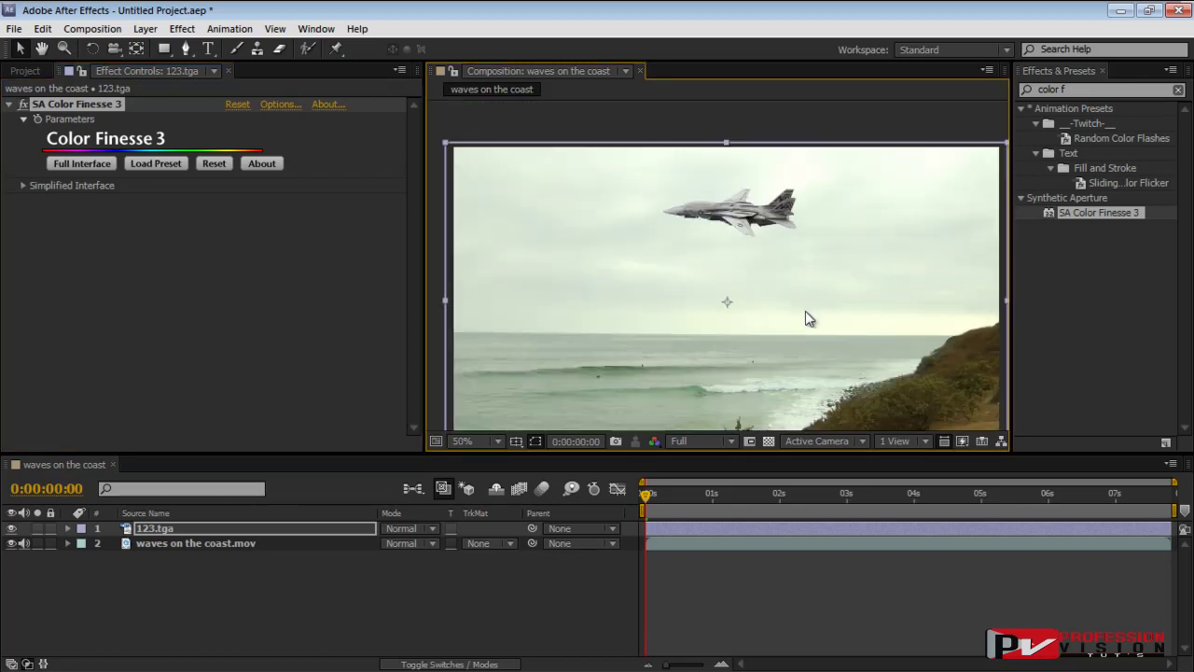
pyautogui.moveTo(783, 261); pyautogui.dragTo(771, 227)
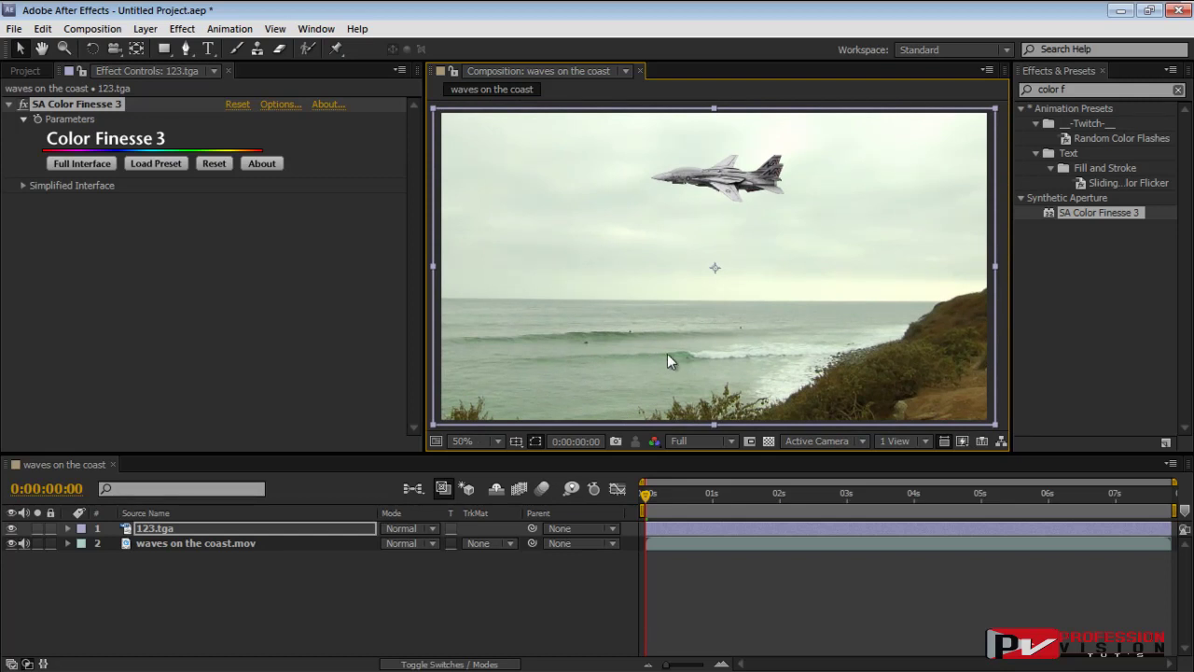
pyautogui.click(22, 184)
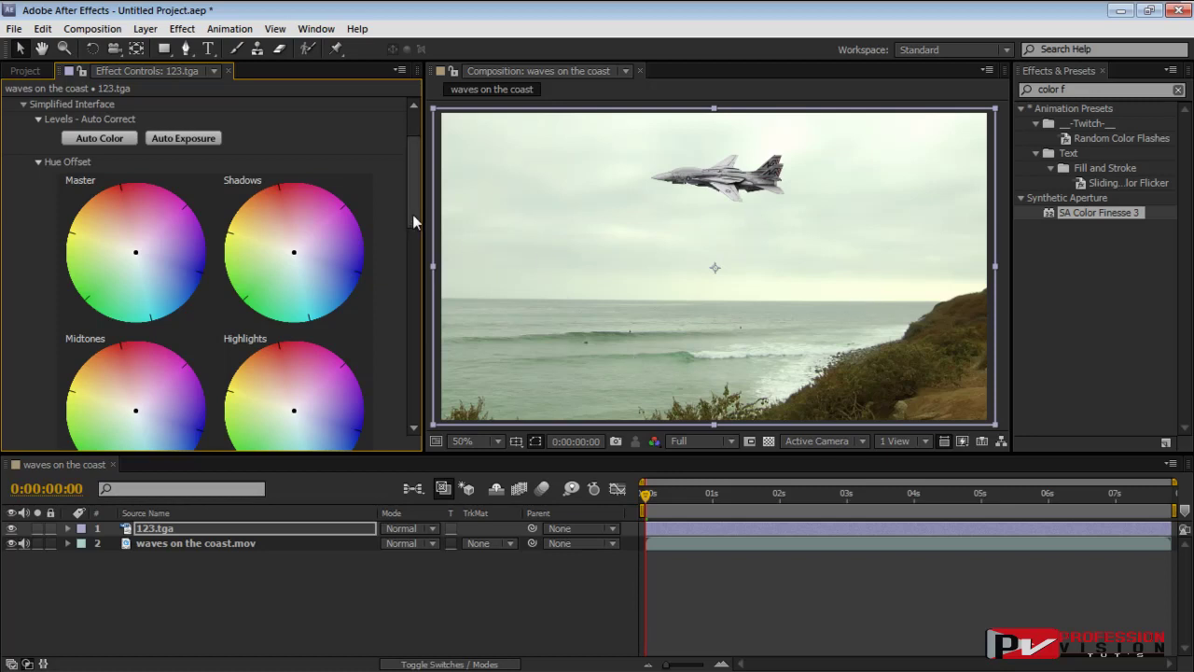
pyautogui.scroll(-1, 412, 222)
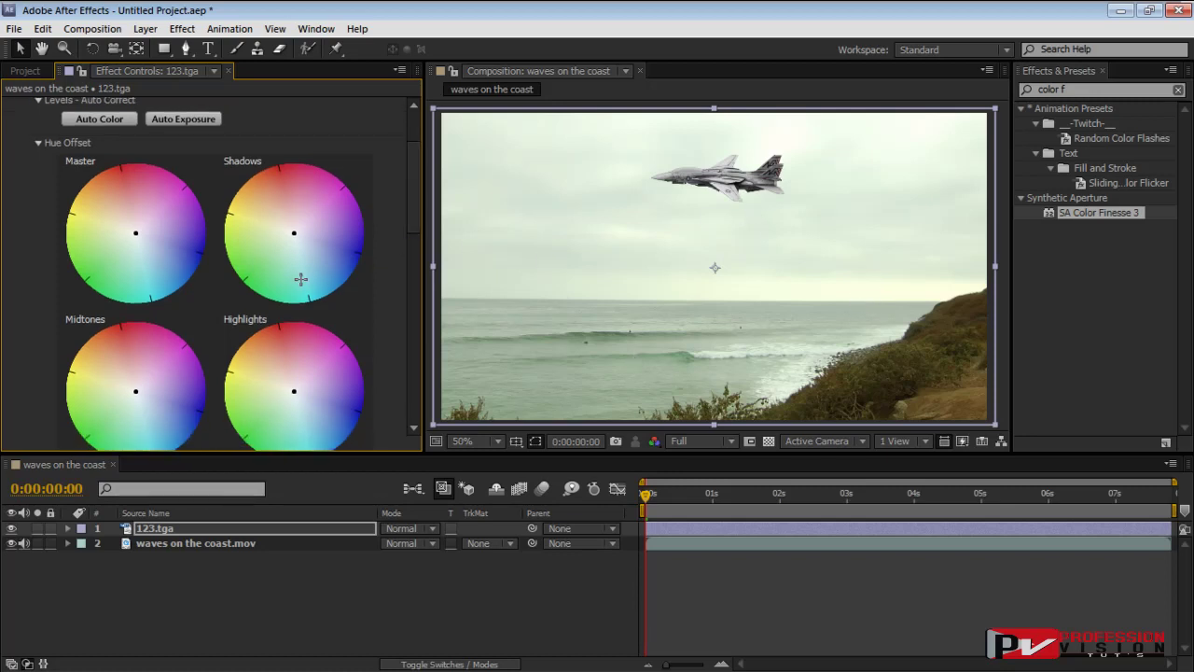
pyautogui.scroll(-2, 412, 230)
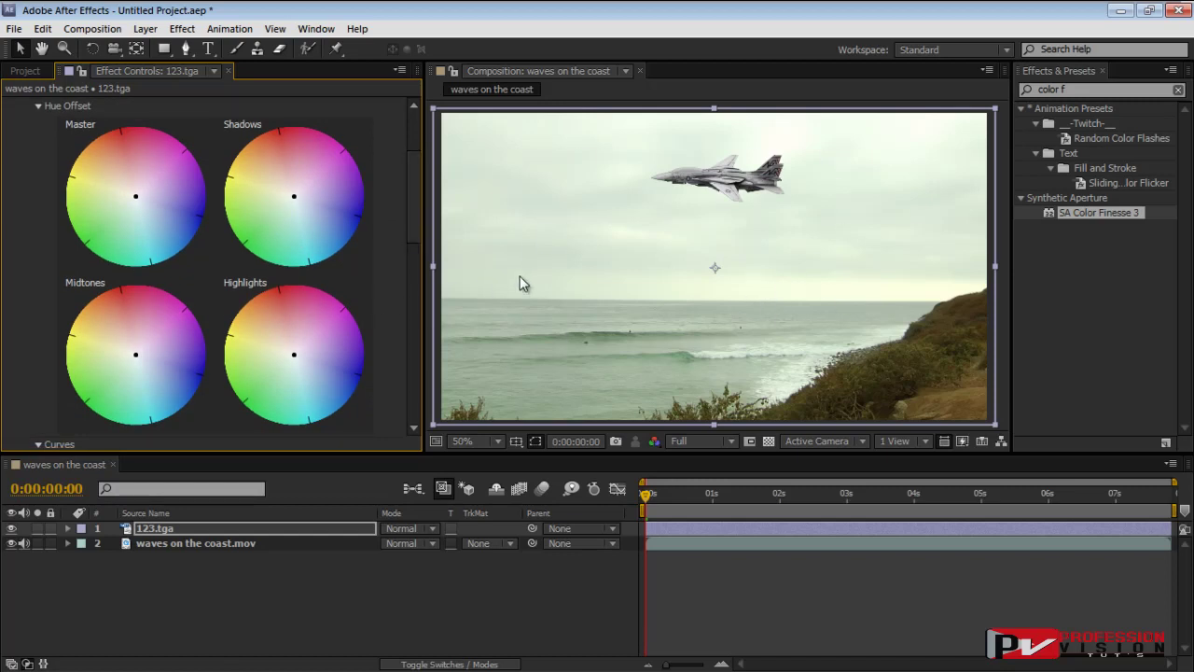
pyautogui.click(143, 205)
pyautogui.moveTo(124, 352); pyautogui.dragTo(120, 350)
pyautogui.moveTo(121, 350); pyautogui.dragTo(119, 340)
# Close Effects & Presets and enlarge the composition viewer and effect controls to see the jet at 100% beside all four hue wheels
pyautogui.press('.')
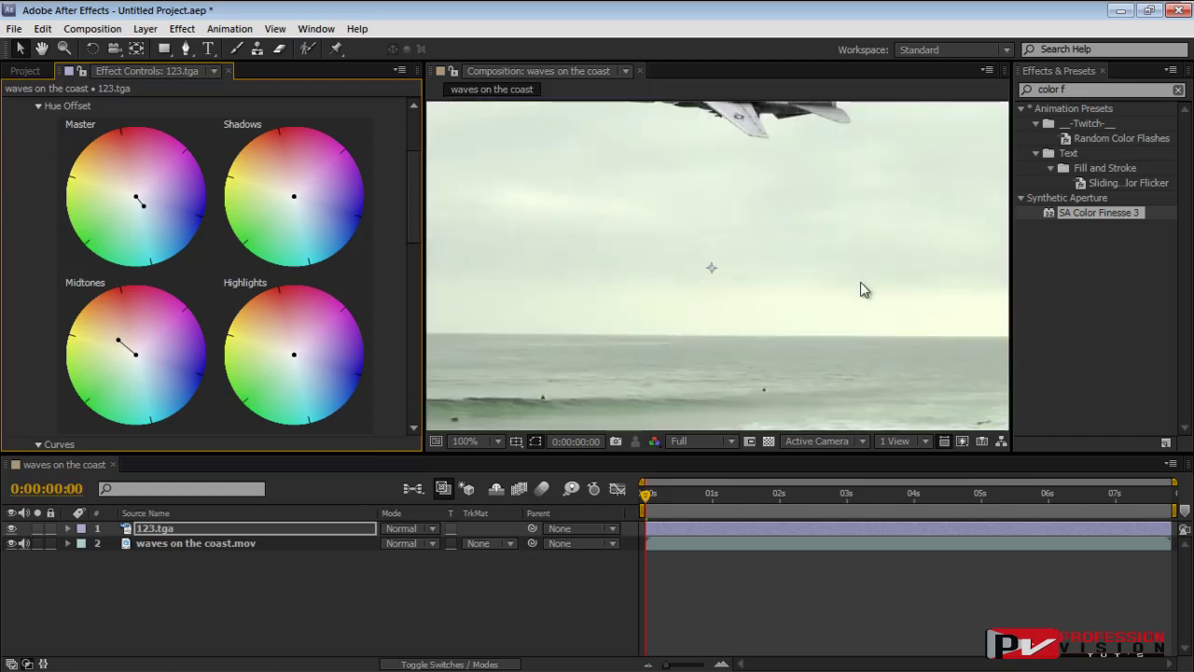
pyautogui.click(1103, 70)
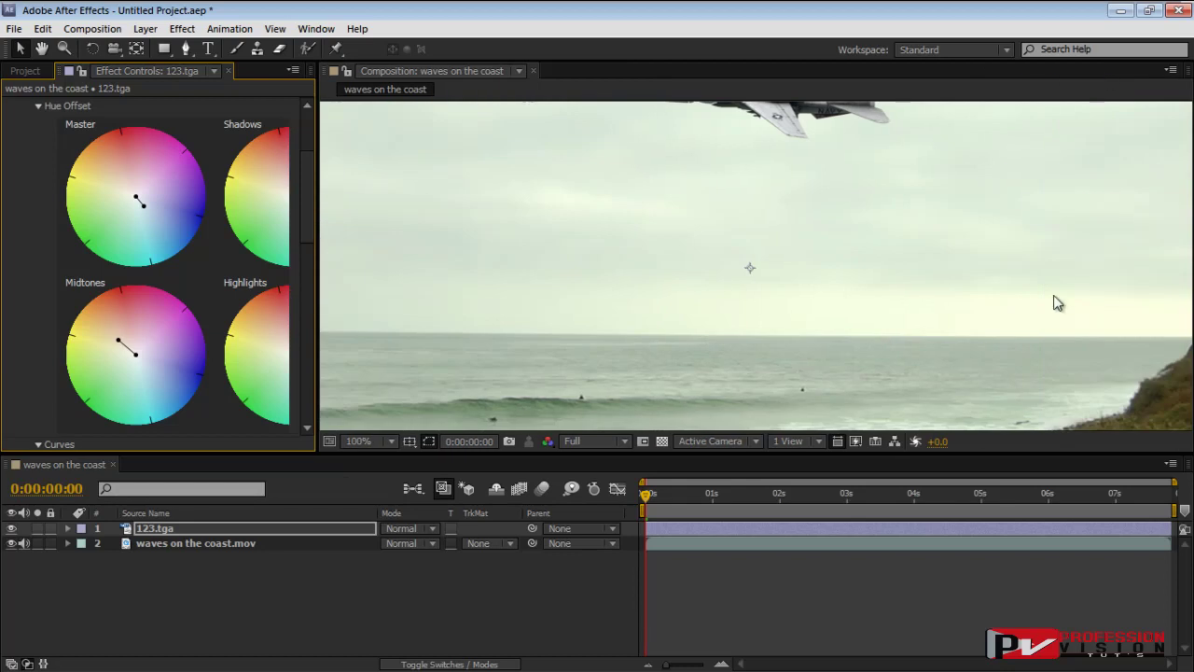
pyautogui.moveTo(793, 165); pyautogui.dragTo(657, 219)
pyautogui.click(657, 220)
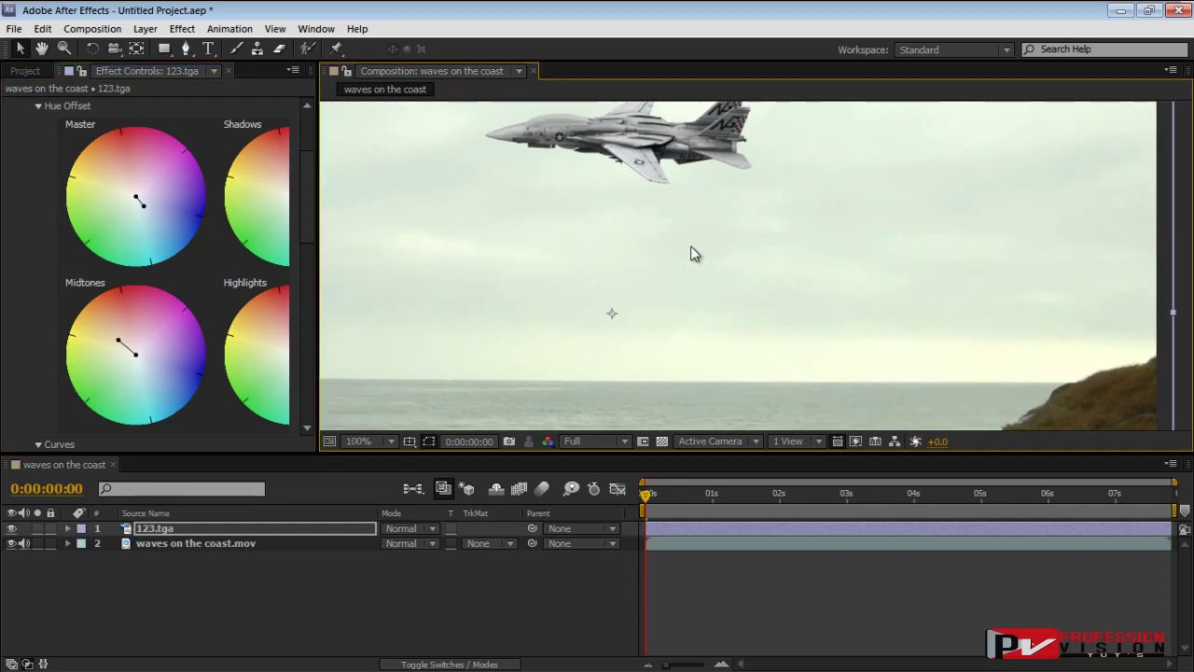
pyautogui.moveTo(778, 456); pyautogui.dragTo(775, 580)
pyautogui.moveTo(880, 424); pyautogui.dragTo(848, 389)
pyautogui.moveTo(318, 329); pyautogui.dragTo(410, 325)
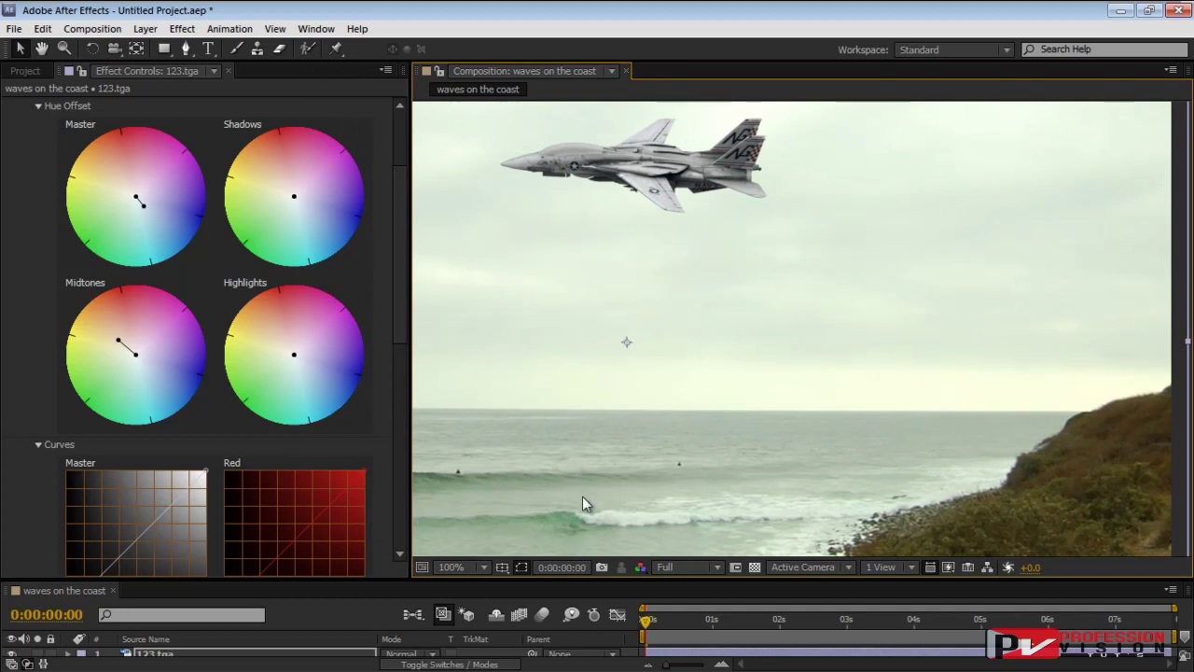
# Shift the jet's Highlights and Shadows hue offsets toward blue, and enlarge the timeline to show both layers
pyautogui.moveTo(298, 355); pyautogui.dragTo(313, 376)
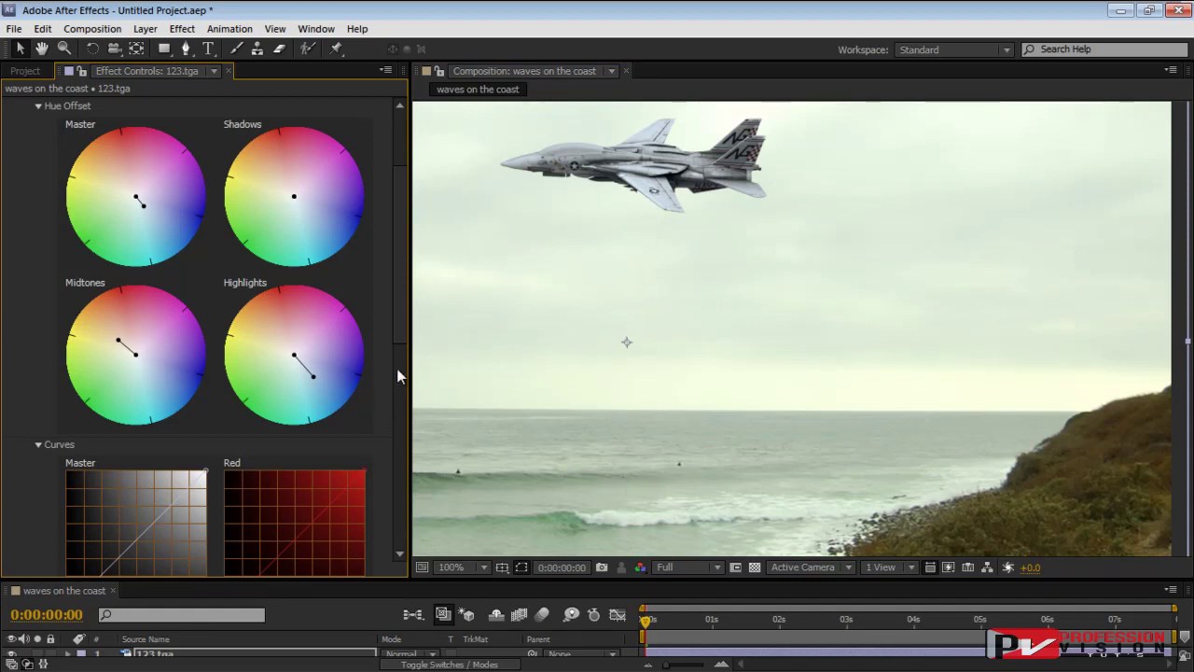
pyautogui.moveTo(293, 197); pyautogui.dragTo(313, 216)
pyautogui.press(',')
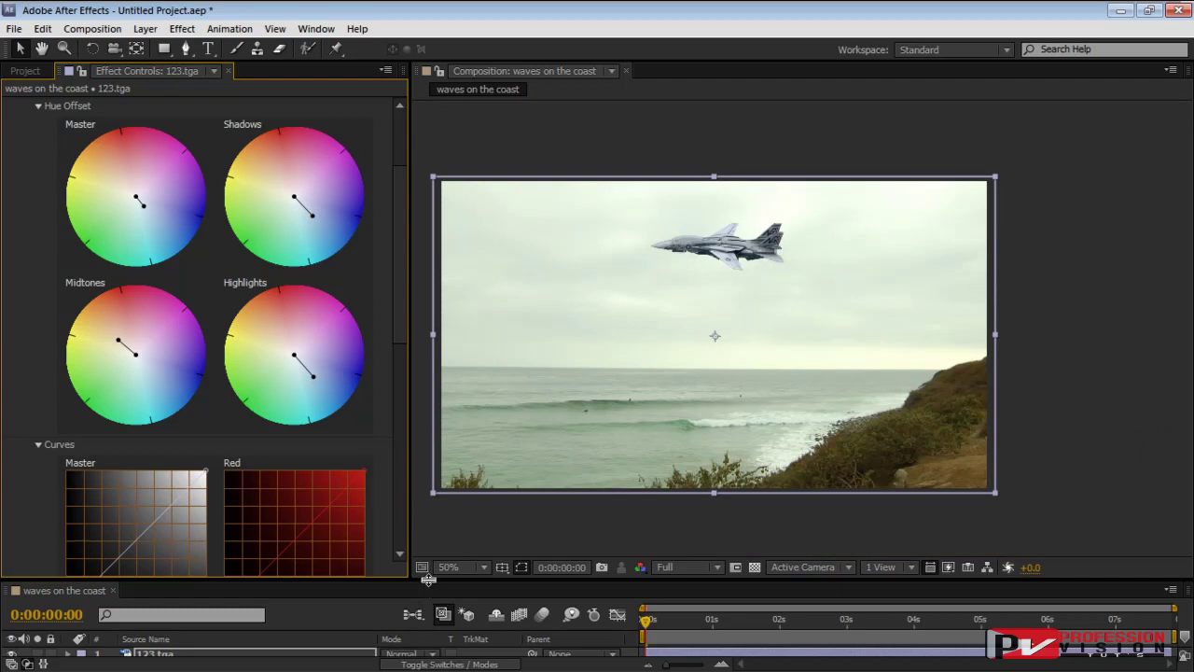
pyautogui.moveTo(428, 581); pyautogui.dragTo(434, 509)
pyautogui.moveTo(400, 220); pyautogui.dragTo(401, 140)
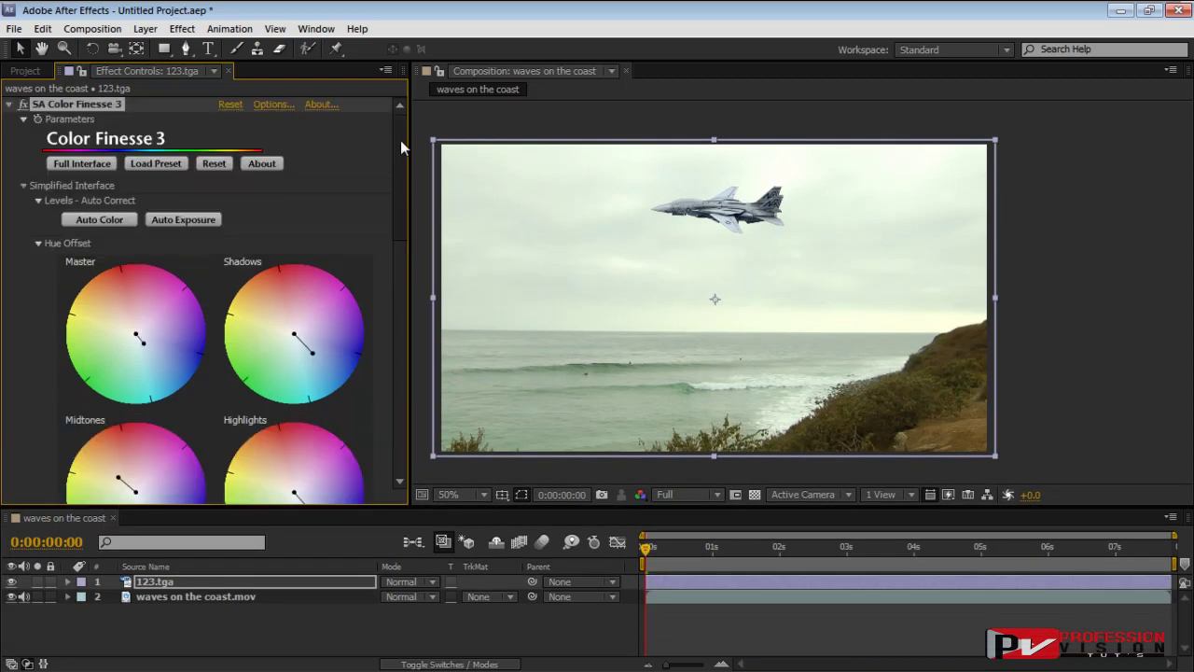
# Collapse Color Finesse, reopen Effects & Presets, and apply the Tint effect to the jet layer 123.tga
pyautogui.click(8, 105)
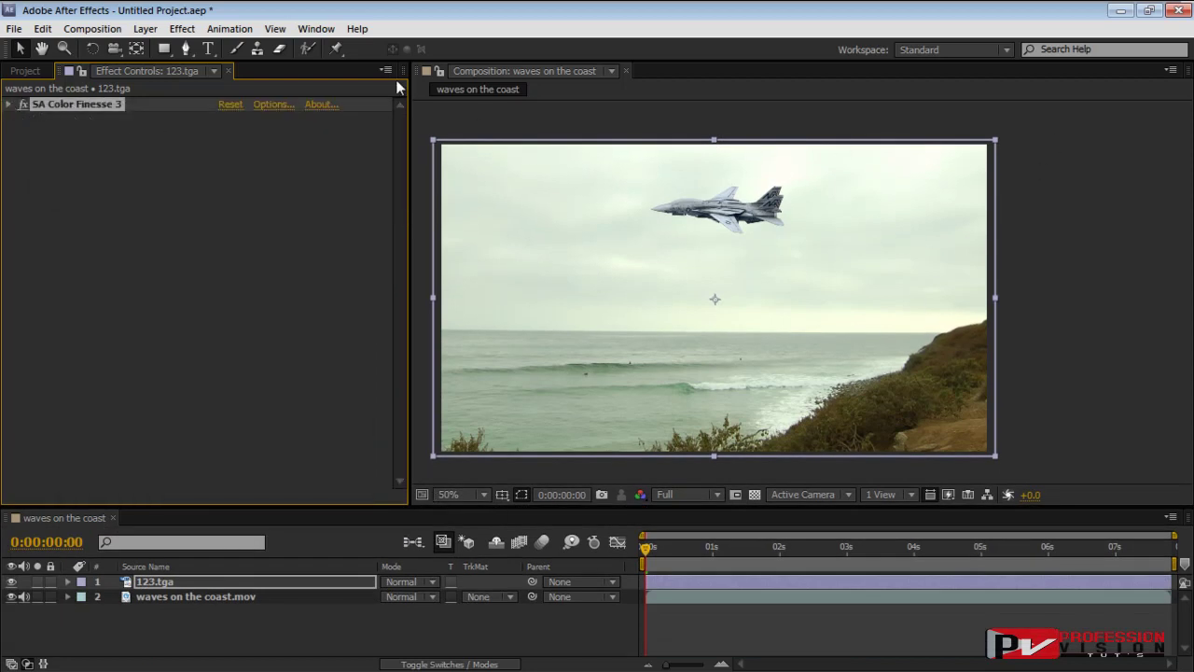
pyautogui.click(316, 29)
pyautogui.click(393, 171)
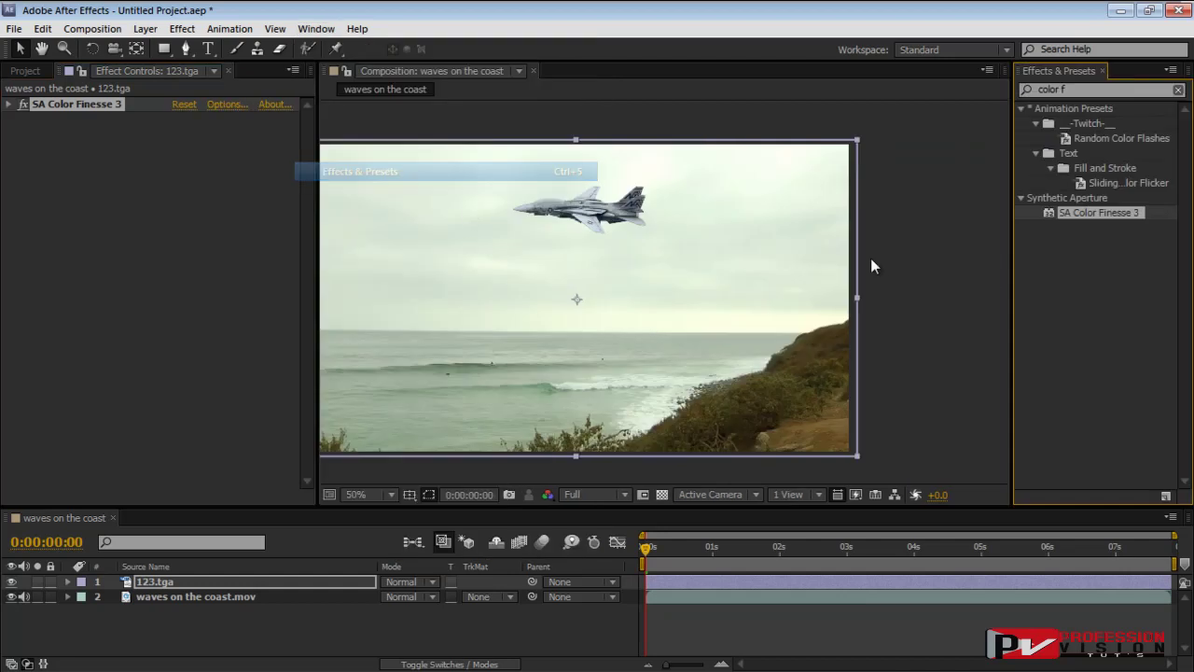
pyautogui.write('tint')
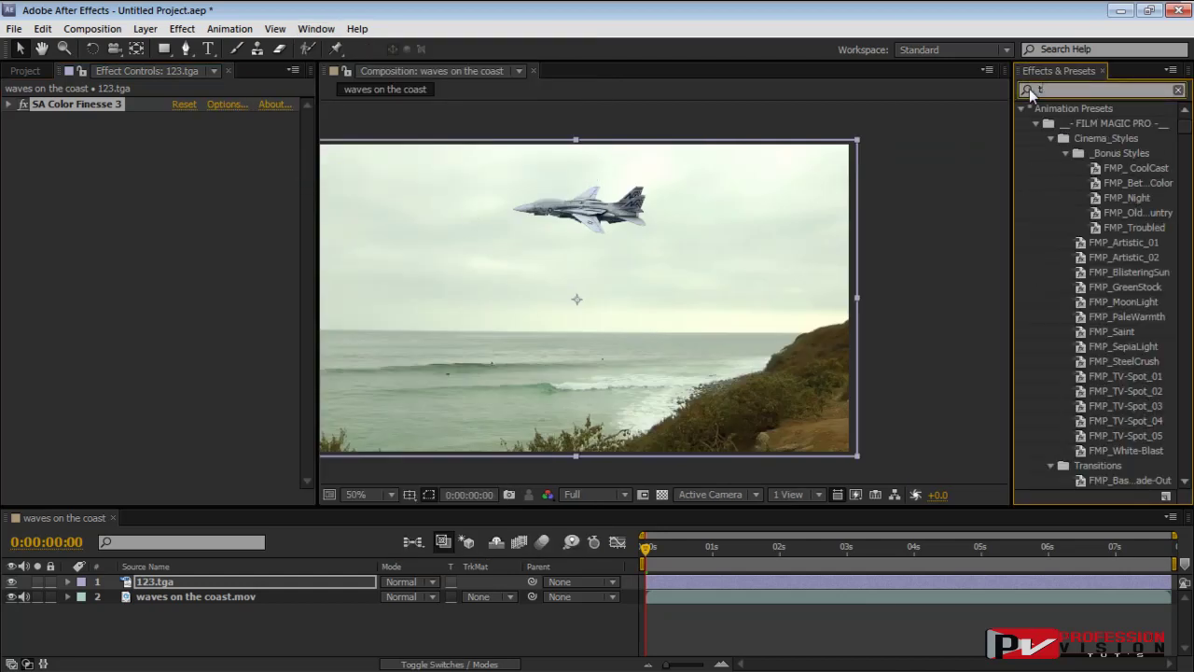
pyautogui.moveTo(1062, 170); pyautogui.dragTo(404, 371)
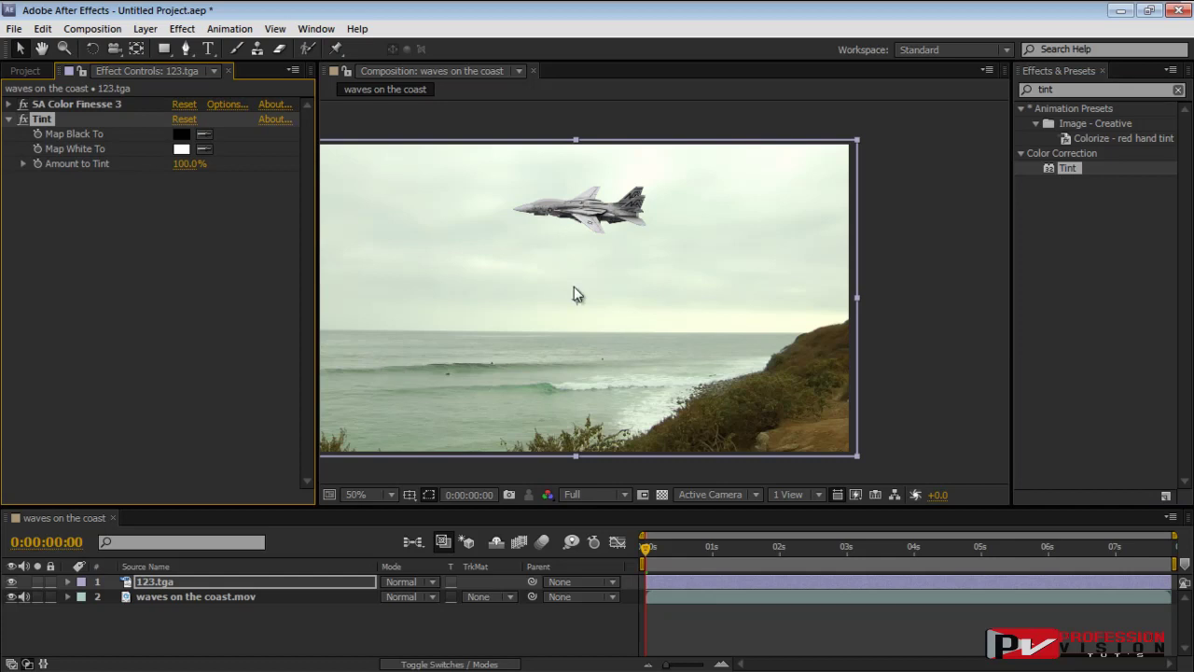
# Set the jet layer's Amount to Tint to 49% and deselect the layer to compare it with the background
pyautogui.scroll(1, 574, 286)
pyautogui.scroll(1, 597, 187)
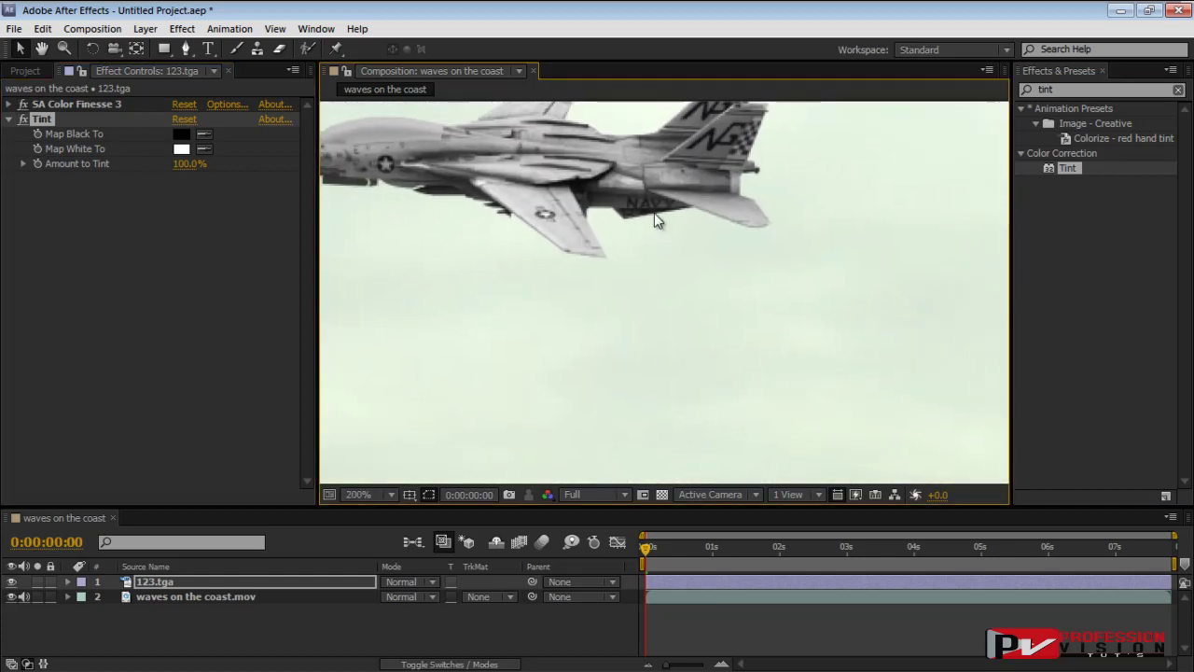
pyautogui.scroll(-3, 654, 213)
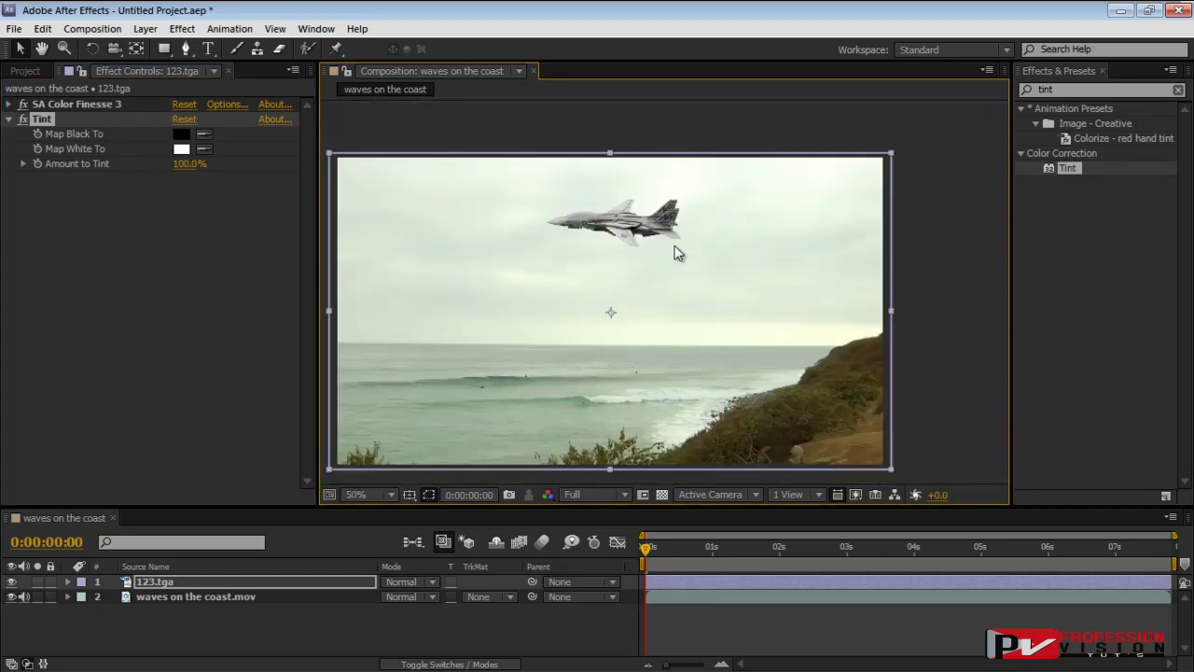
pyautogui.scroll(2, 653, 245)
pyautogui.moveTo(187, 164); pyautogui.dragTo(143, 167)
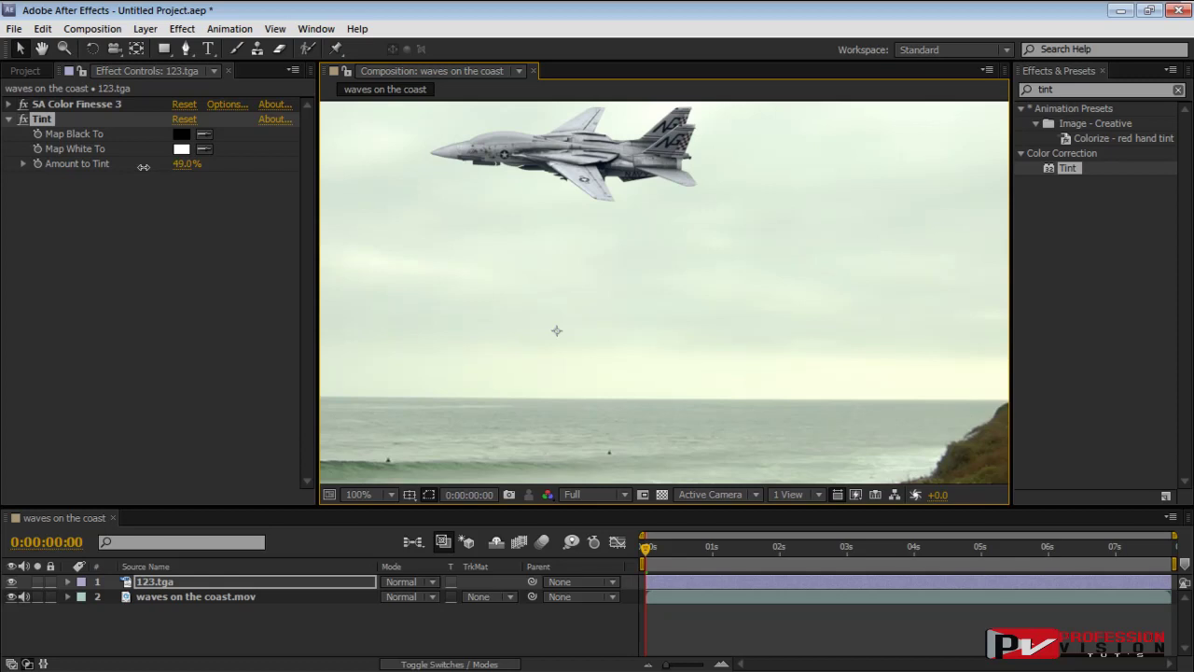
pyautogui.scroll(-2, 704, 259)
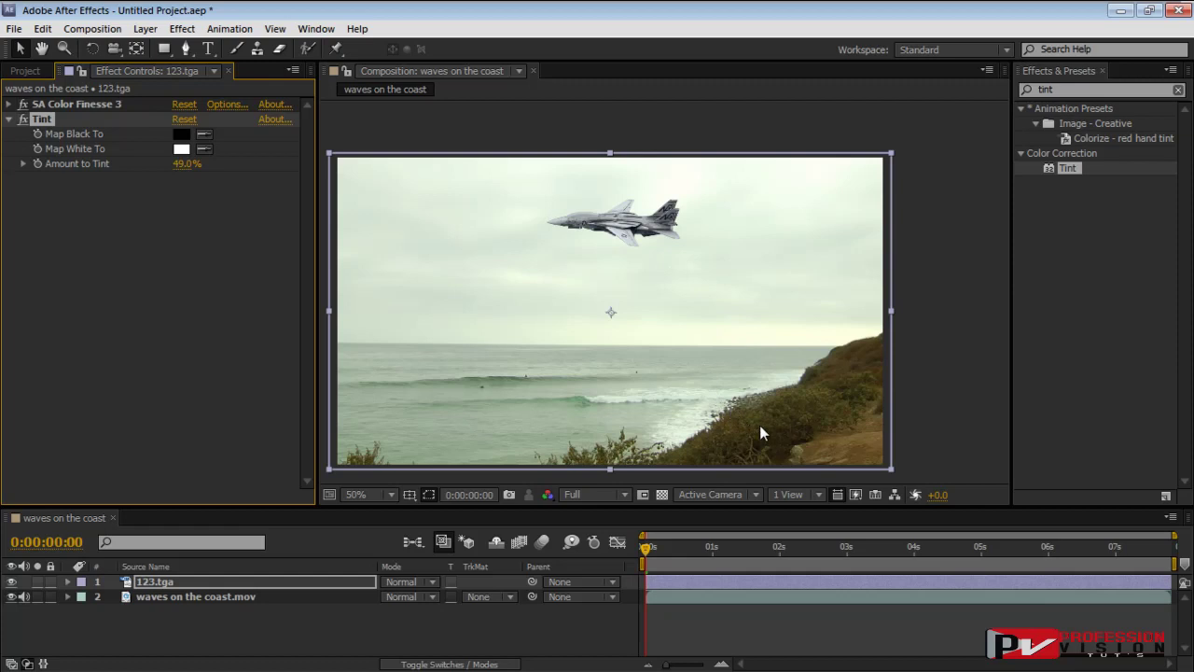
pyautogui.click(544, 621)
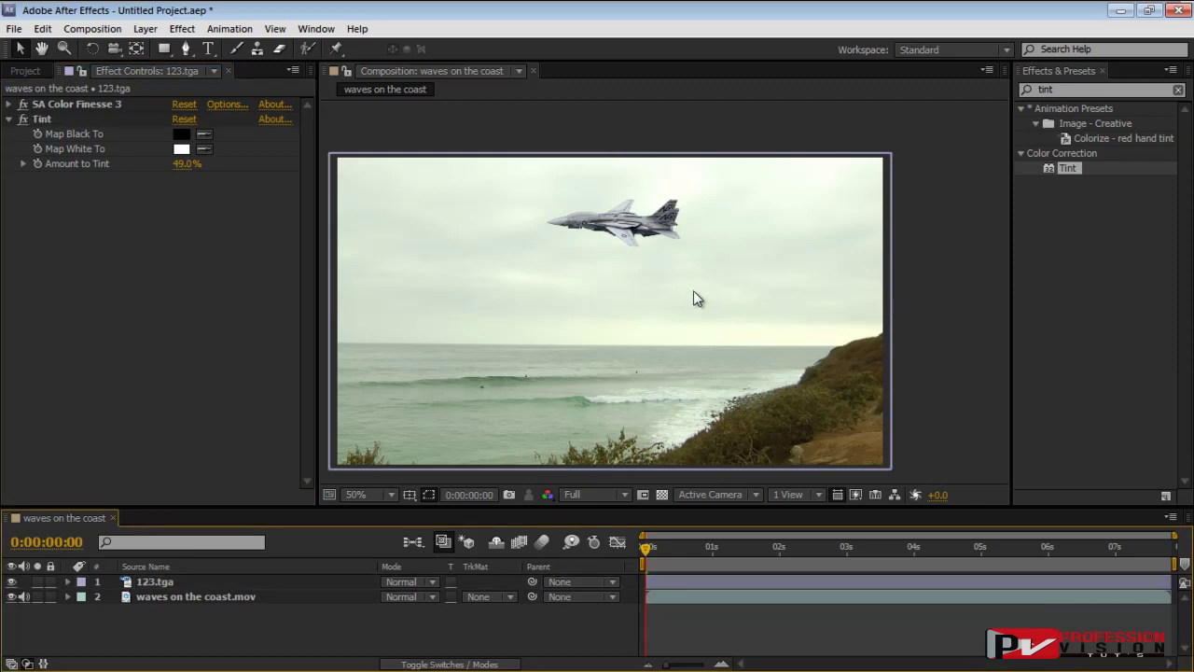
# Apply Tint to the waves on the coast.mov layer with Amount to Tint at 27%
pyautogui.click(210, 595)
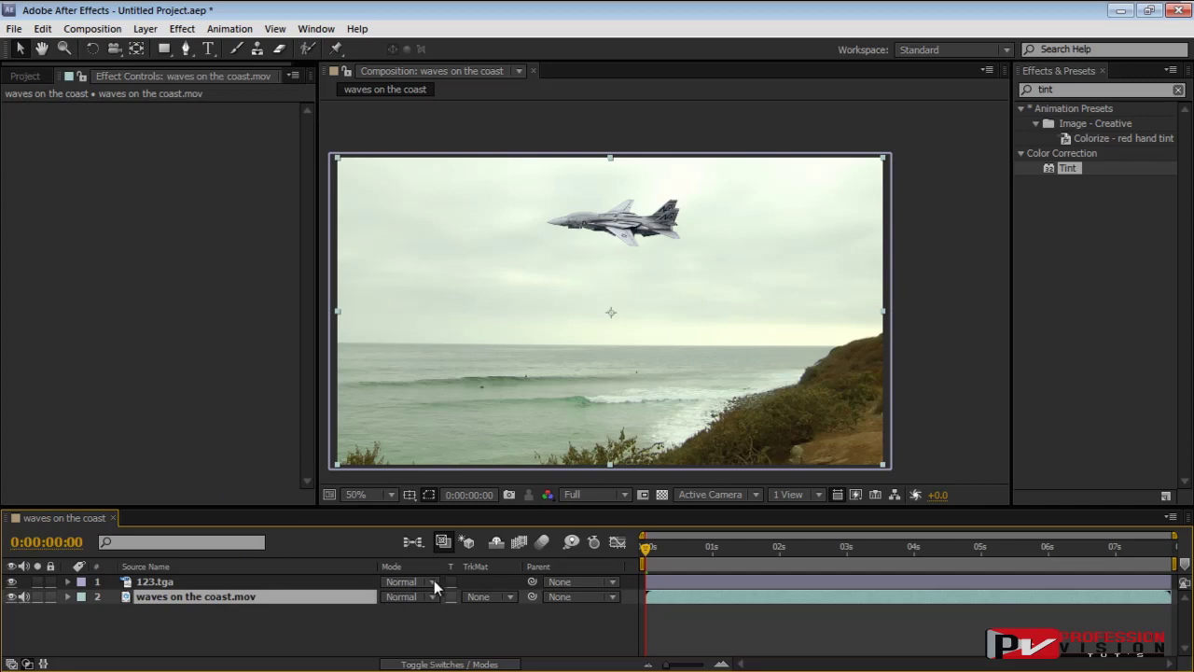
pyautogui.moveTo(1062, 173); pyautogui.dragTo(311, 595)
pyautogui.moveTo(185, 166); pyautogui.dragTo(119, 159)
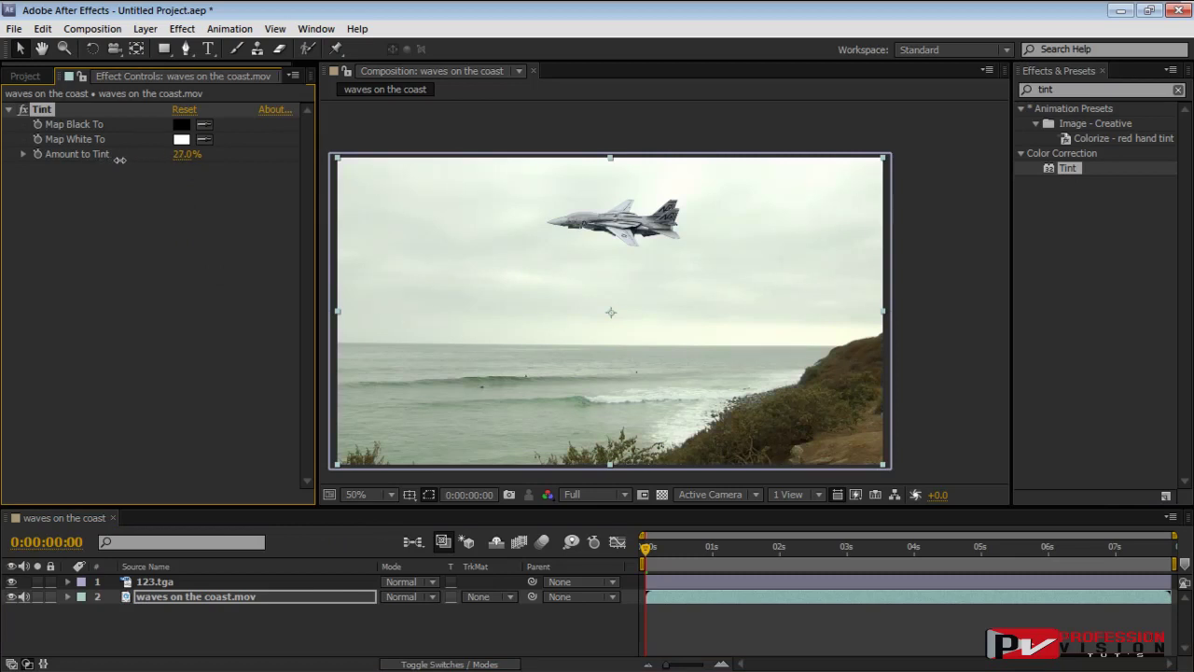
pyautogui.click(483, 629)
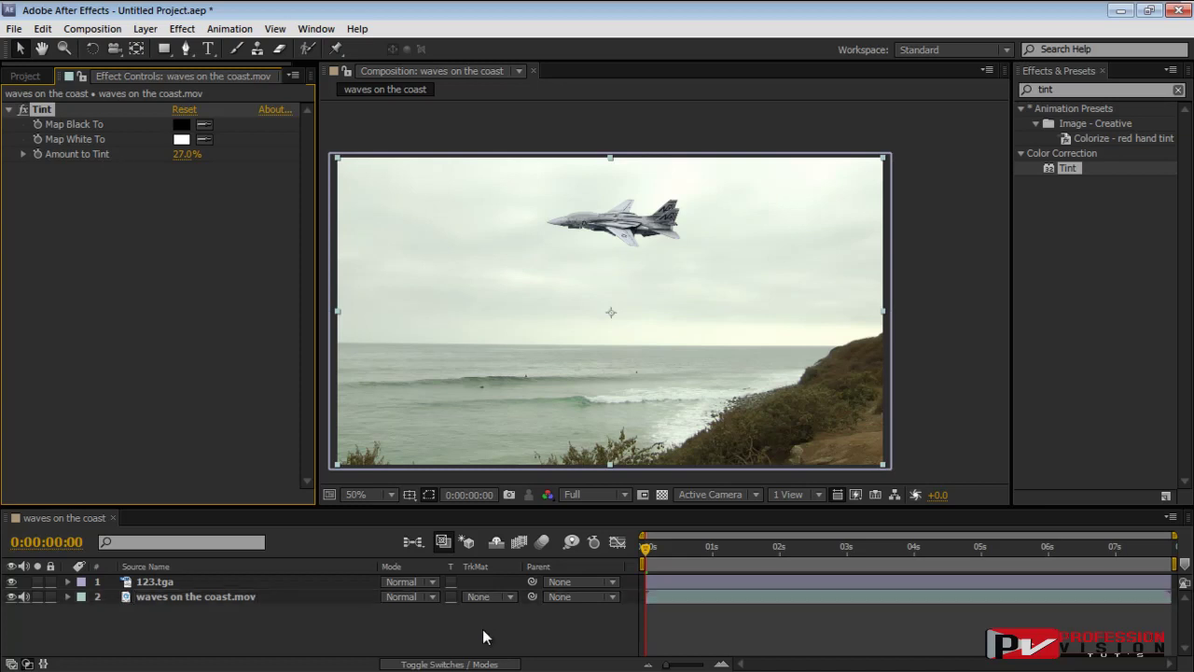
# Try placing the Tint effect above Color Finesse in the jet layer's effect order, and undo the reordering
pyautogui.click(958, 302)
pyautogui.press('.')
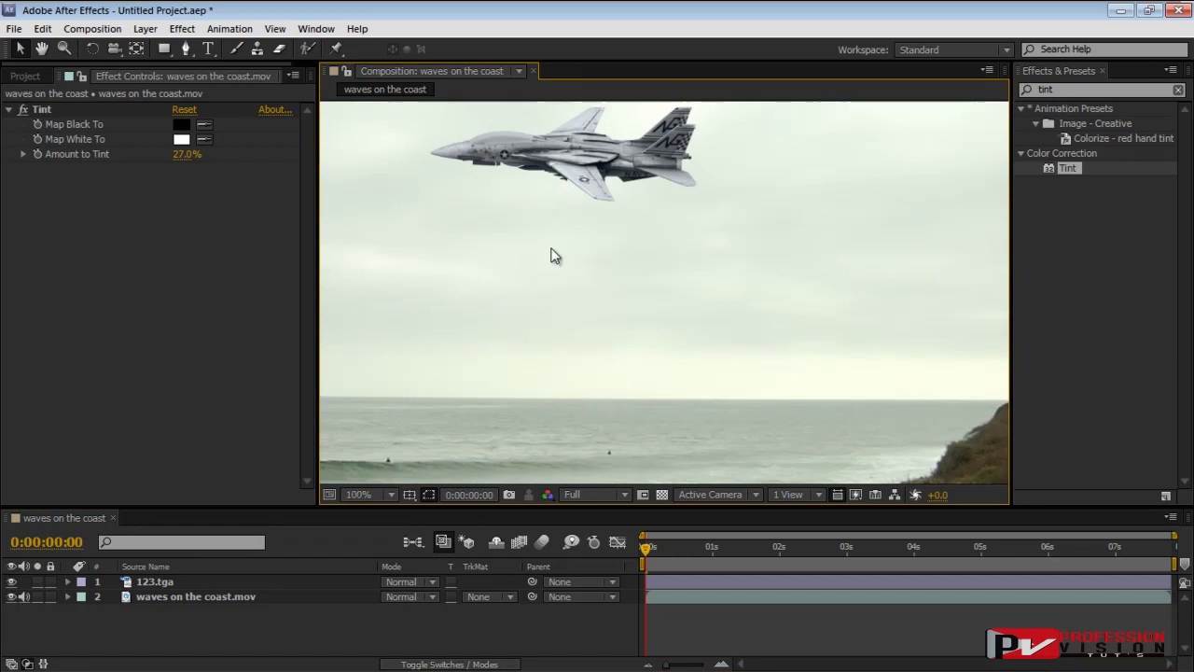
pyautogui.click(277, 581)
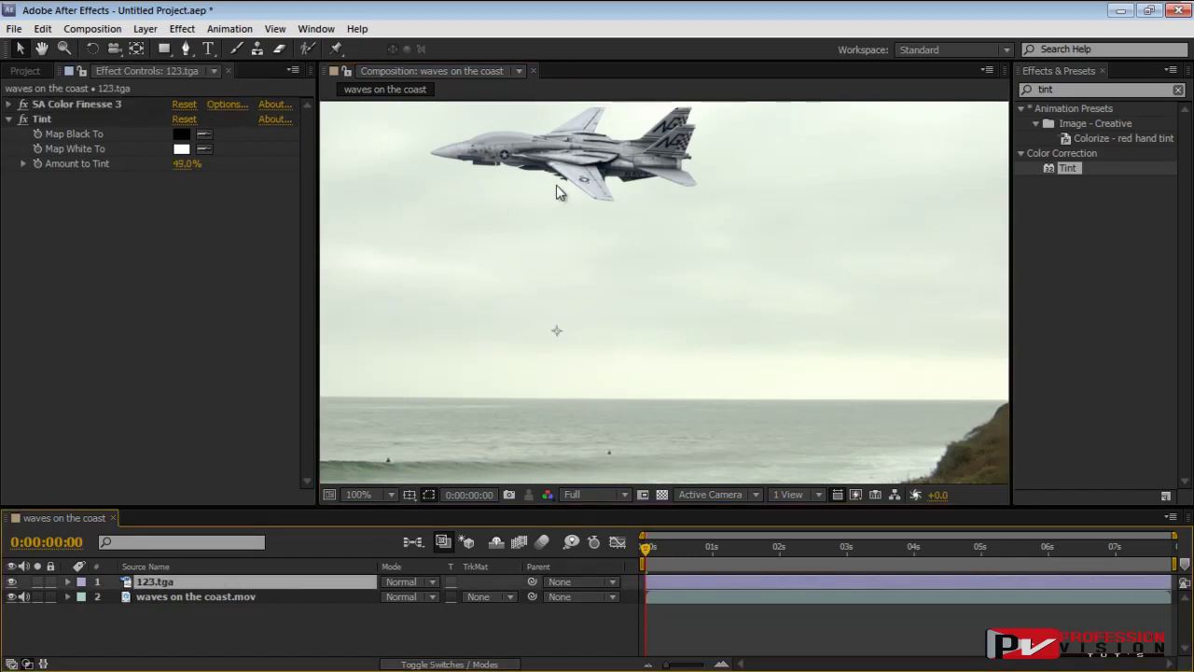
pyautogui.click(11, 119)
pyautogui.moveTo(30, 118); pyautogui.dragTo(41, 99)
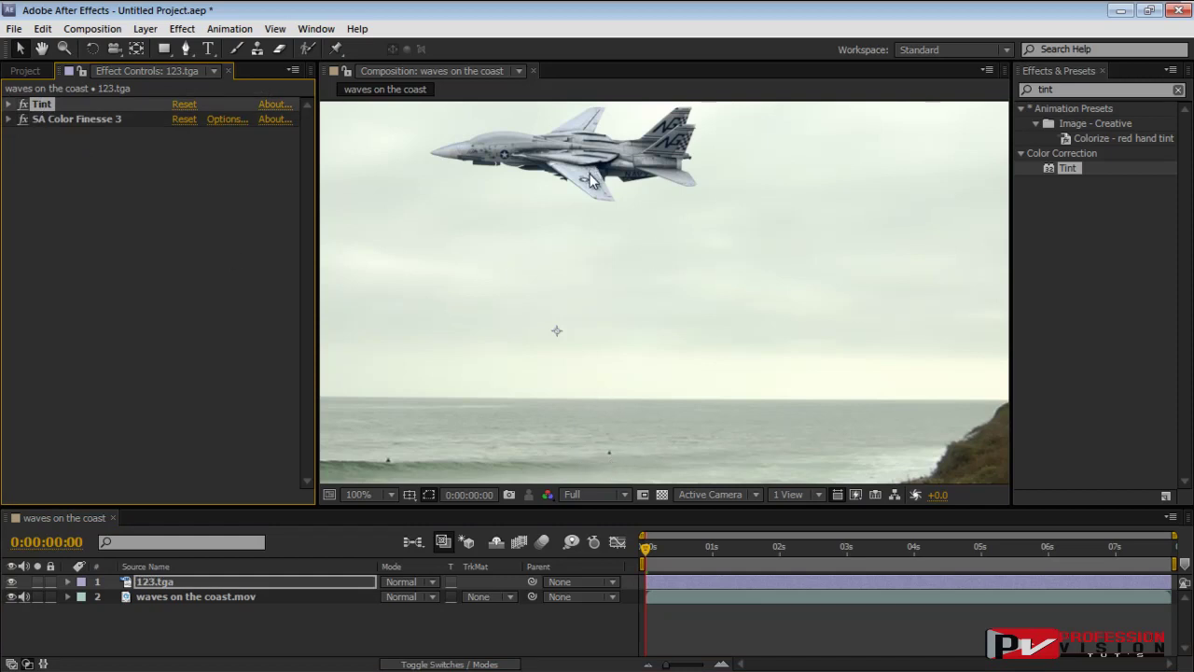
pyautogui.hotkey('ctrl', 'z')
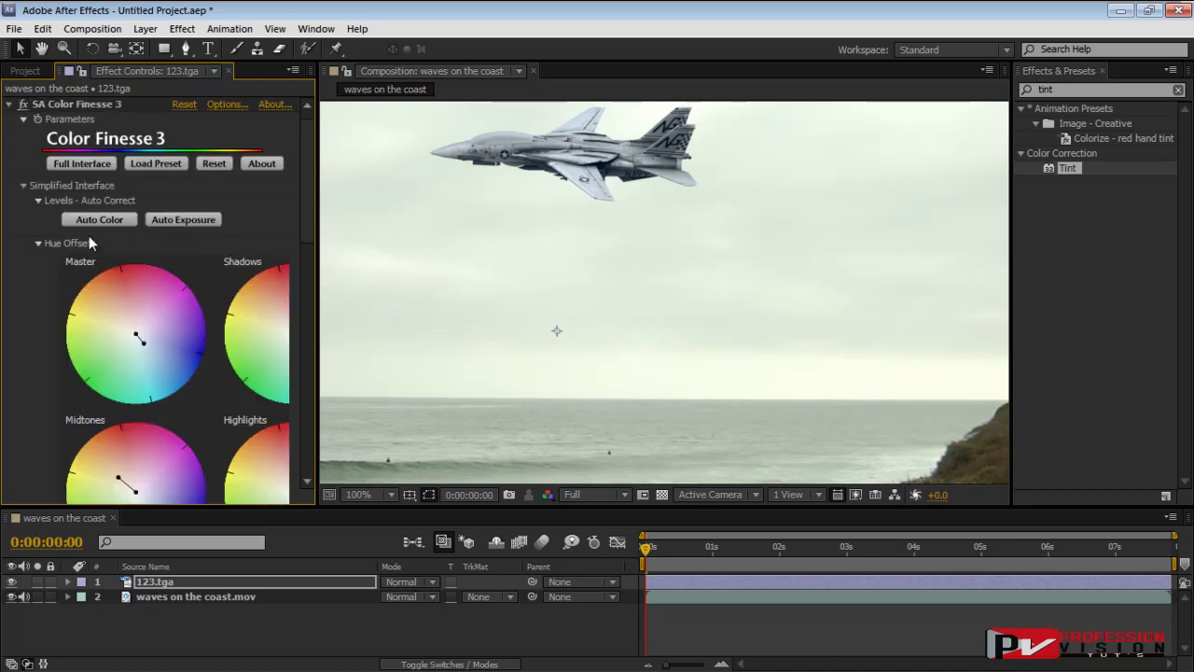
# Widen the effect controls and shape the jet's Color Finesse Master curve with a highlight point and a slightly lowered shadow point
pyautogui.moveTo(320, 278); pyautogui.dragTo(426, 275)
pyautogui.moveTo(410, 224); pyautogui.dragTo(413, 340)
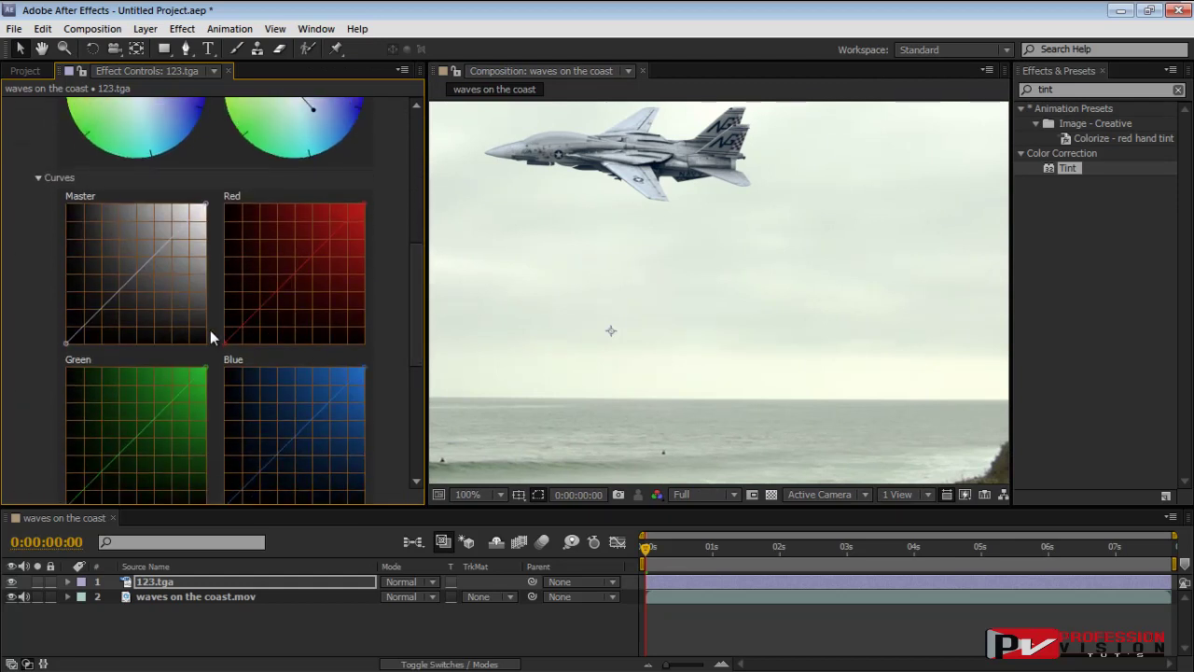
pyautogui.moveTo(176, 234)
pyautogui.mouseDown()
pyautogui.moveTo(185, 240)
pyautogui.moveTo(172, 233)
pyautogui.mouseUp()
pyautogui.click(100, 310)
pyautogui.moveTo(101, 310); pyautogui.dragTo(103, 312)
# Deselect the jet layer and maximize the composition viewer to examine how the graded jet blends with the coastal footage
pyautogui.scroll(-2, 607, 258)
pyautogui.scroll(-1, 599, 258)
pyautogui.scroll(1, 599, 260)
pyautogui.click(902, 154)
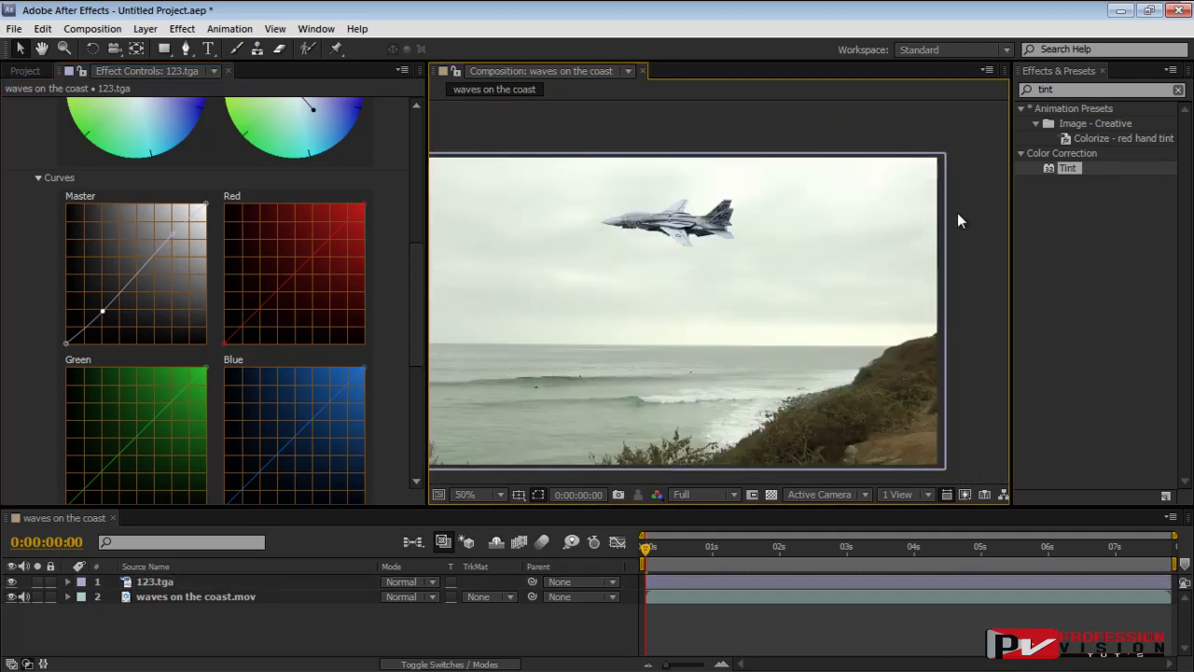
pyautogui.press('`')
pyautogui.scroll(1, 776, 299)
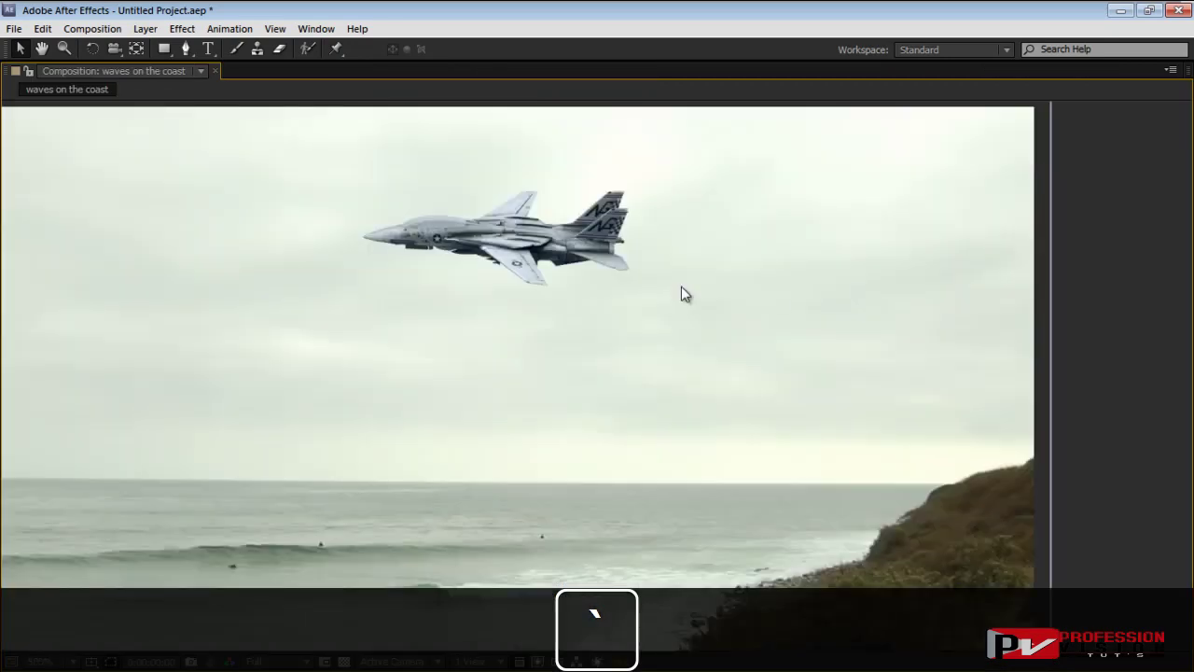
pyautogui.moveTo(776, 299); pyautogui.dragTo(845, 224)
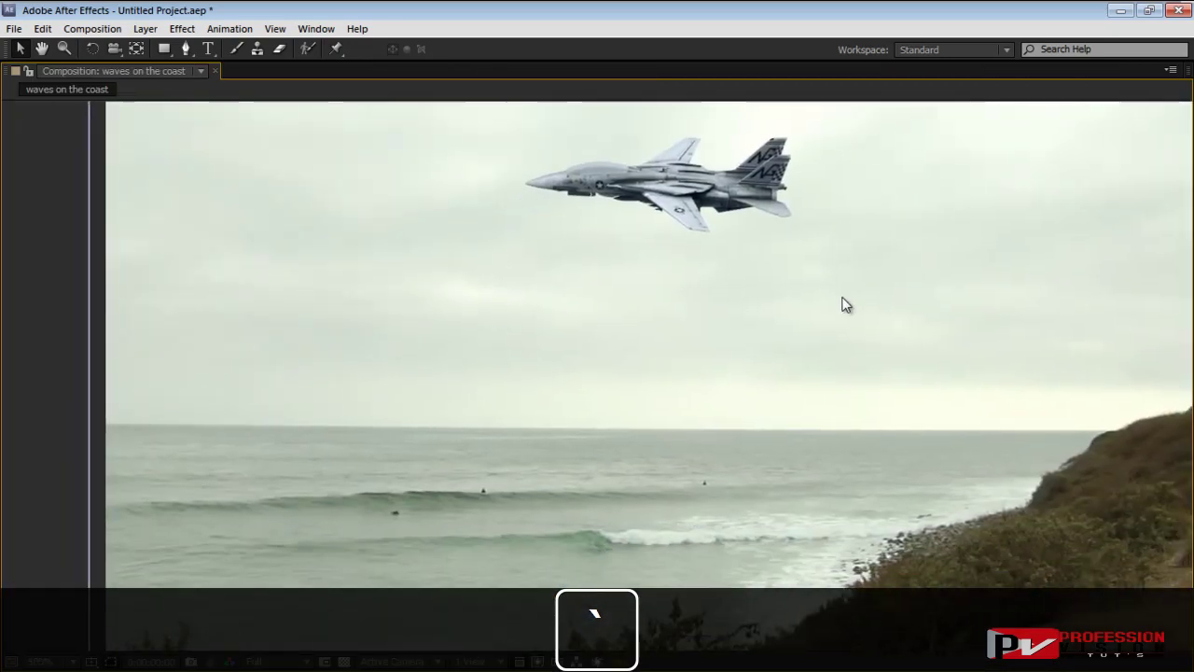